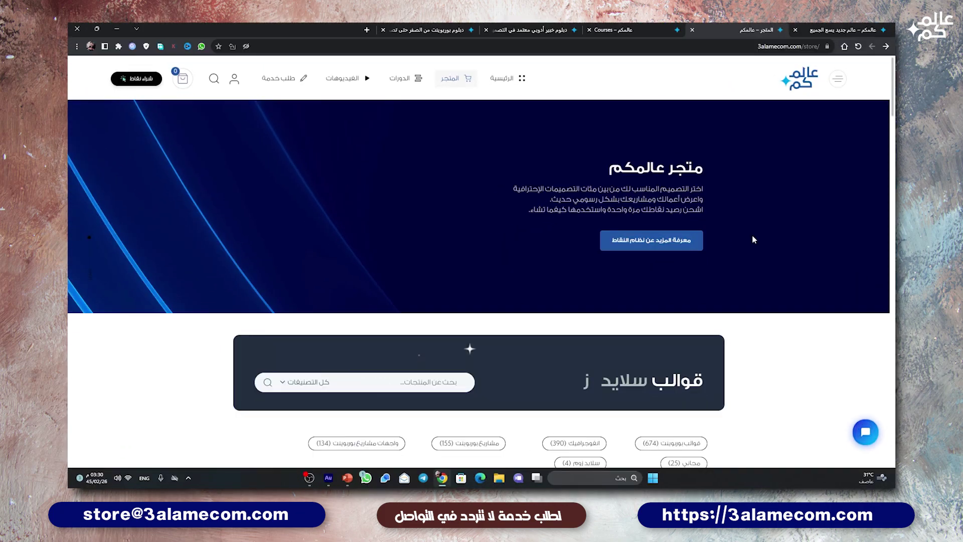
Scroll down the 3alamecom store page all the way to the footer
scroll(754, 240, "down", 5)
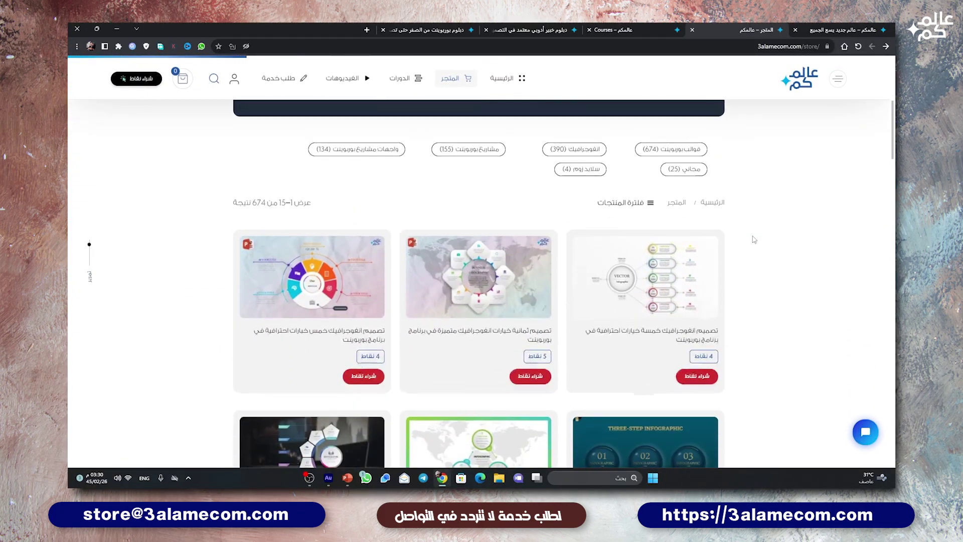
scroll(754, 240, "down", 3)
scroll(754, 240, "down", 2)
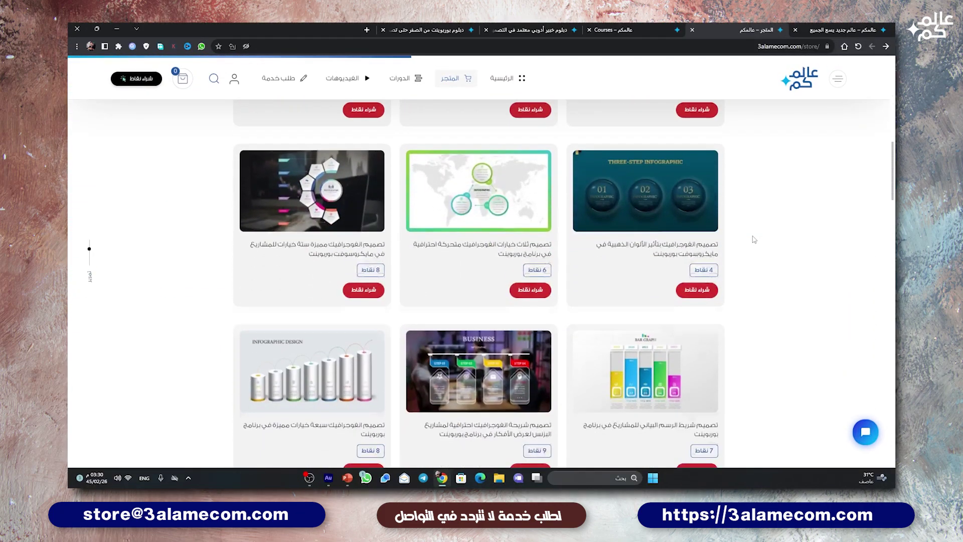
scroll(754, 239, "down", 3)
scroll(754, 239, "down", 2)
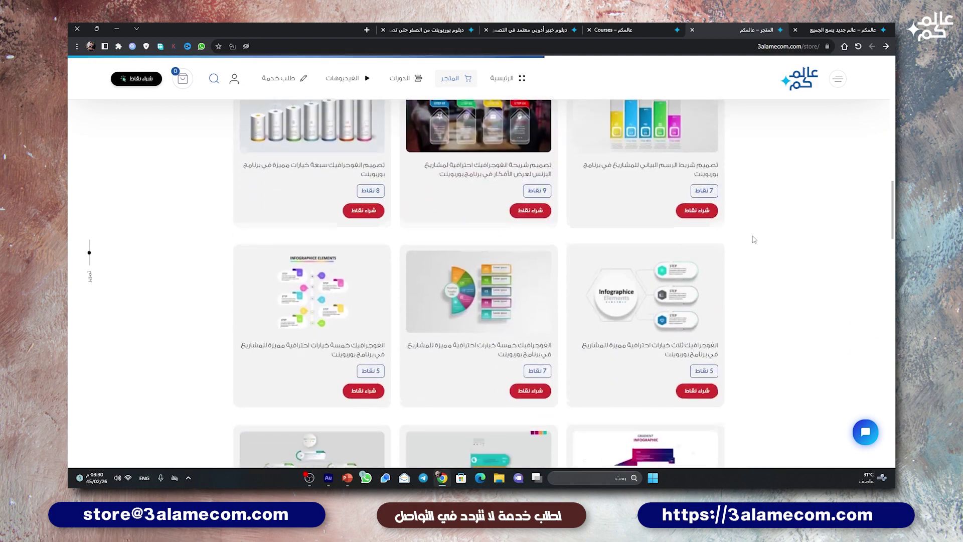
scroll(754, 240, "down", 3)
scroll(754, 240, "down", 3)
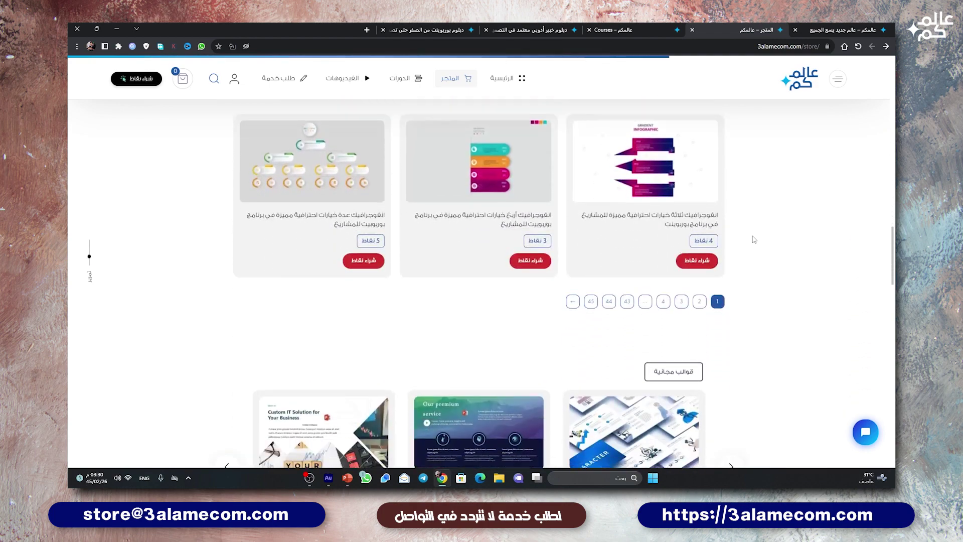
scroll(754, 239, "down", 3)
scroll(754, 240, "down", 2)
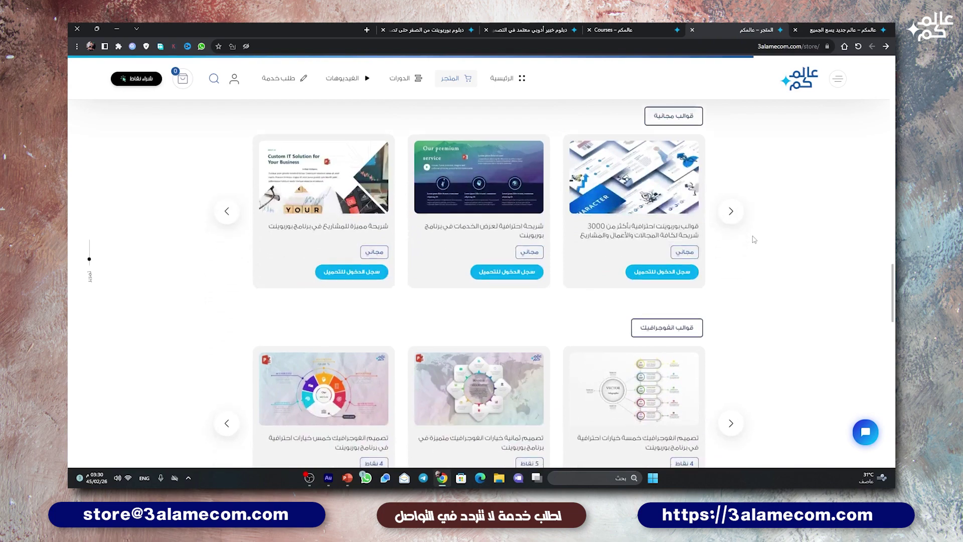
scroll(754, 240, "down", 3)
scroll(754, 239, "down", 3)
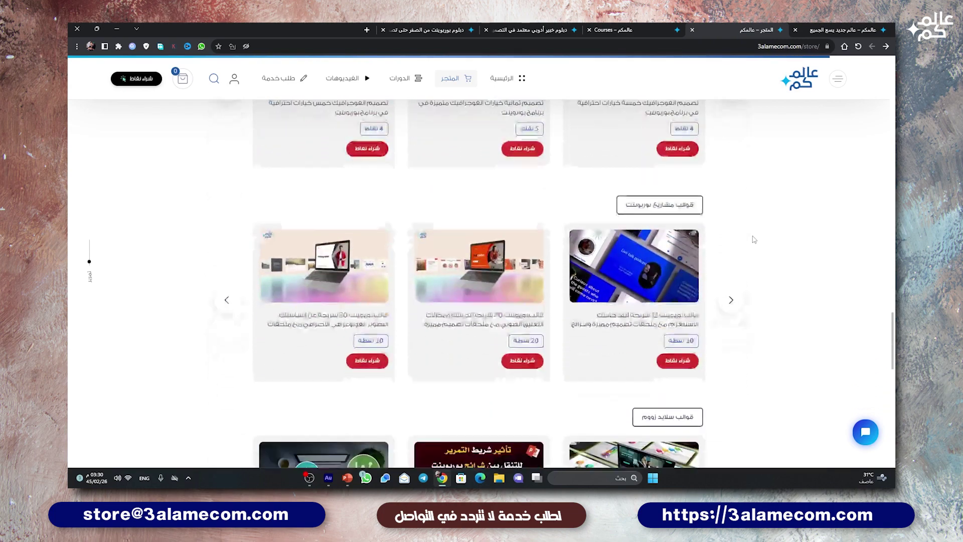
scroll(754, 239, "down", 5)
scroll(754, 240, "down", 3)
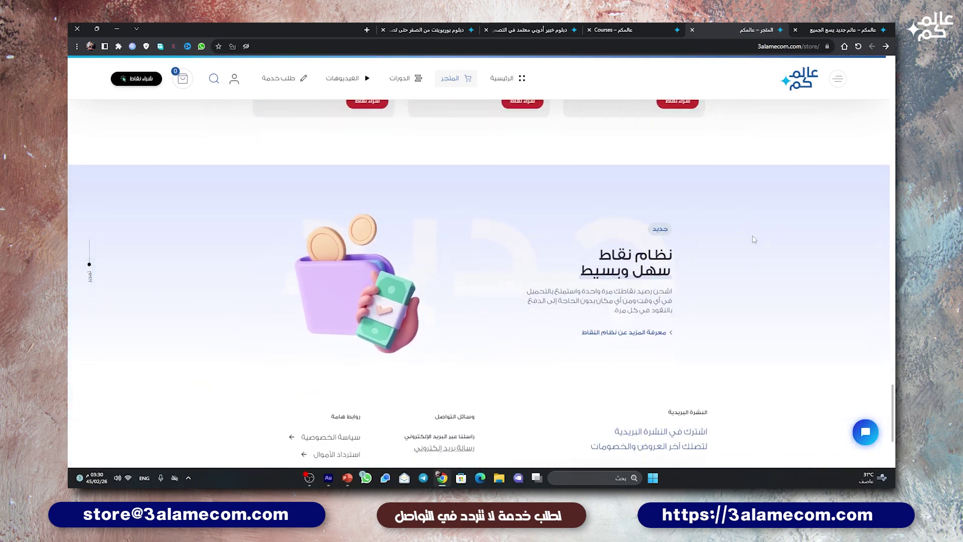
scroll(754, 239, "down", 3)
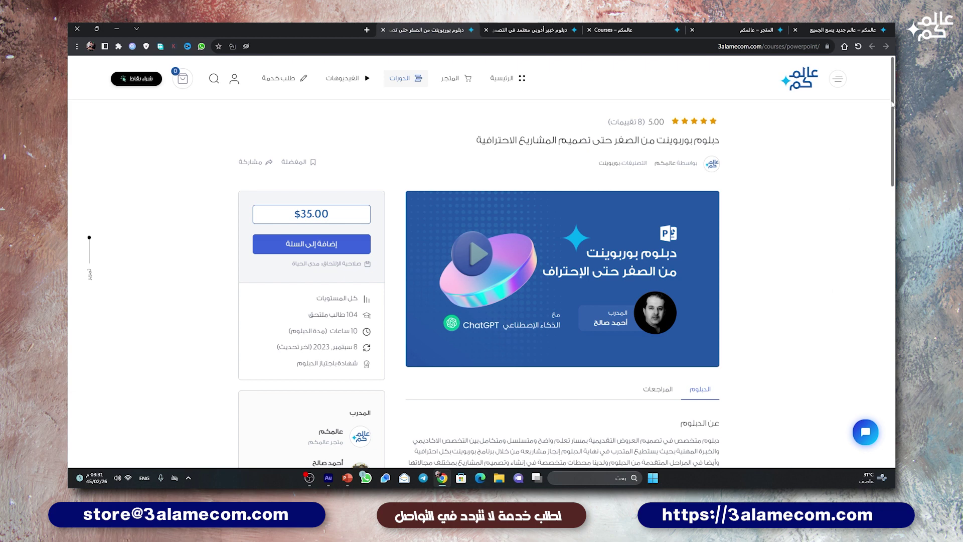
Scroll the PowerPoint diploma course page down to its learning path
left_click_drag(893, 103, 883, 269)
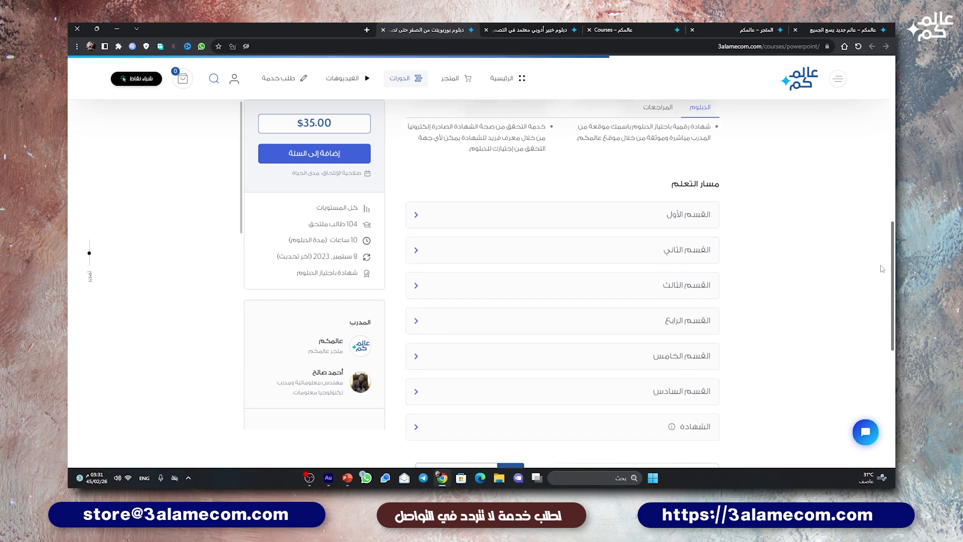
left_click_drag(883, 269, 880, 350)
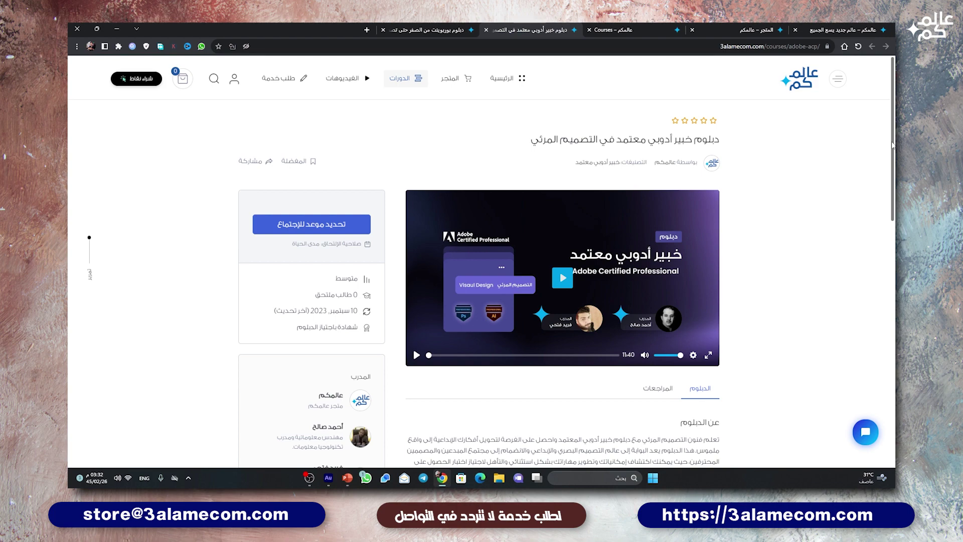
Scroll down the Adobe Certified Expert diploma page
mouse_move(892, 146)
left_mouse_down()
mouse_move(882, 191)
mouse_move(881, 342)
left_mouse_up()
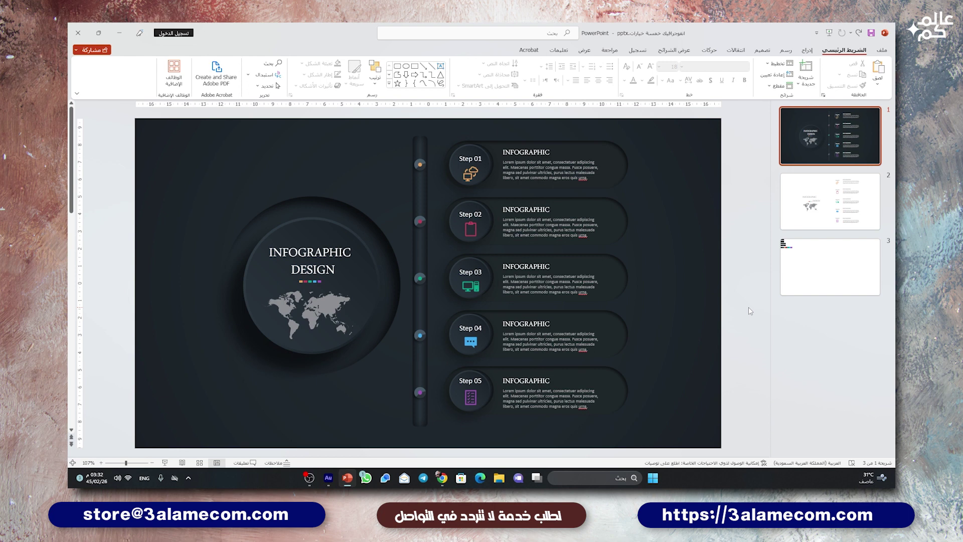
Go to slide 3, select then deselect its top-left colour bars, and call up slide options
left_click(816, 280)
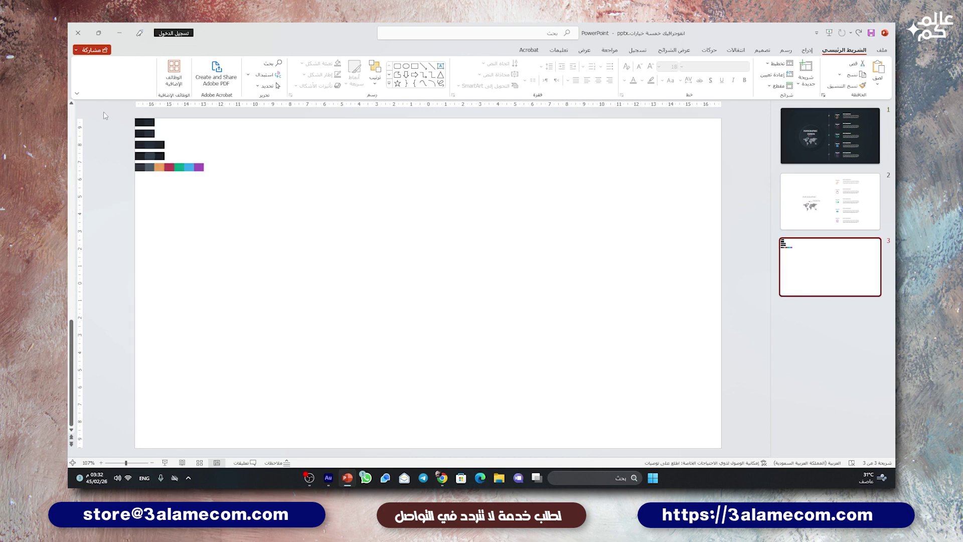
left_click_drag(105, 116, 268, 219)
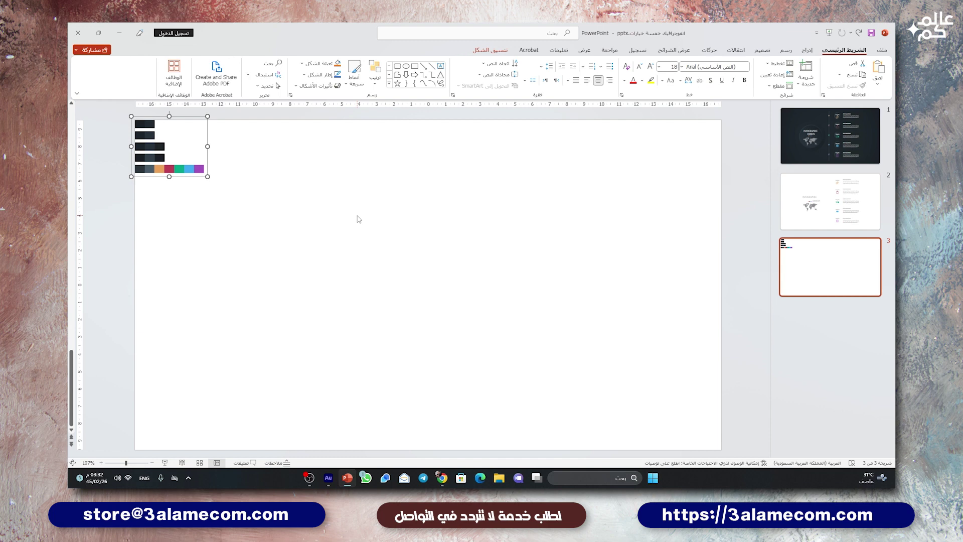
left_click(547, 200)
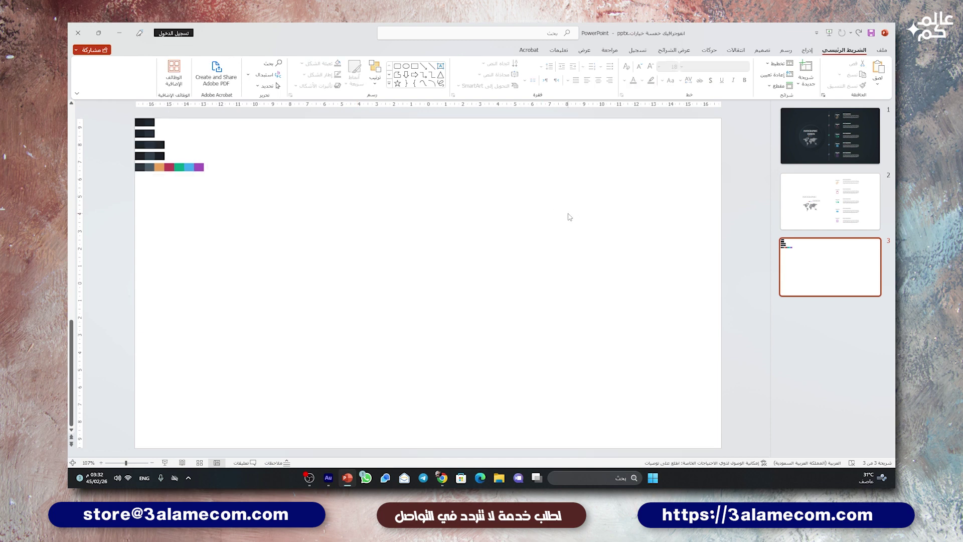
right_click(629, 174)
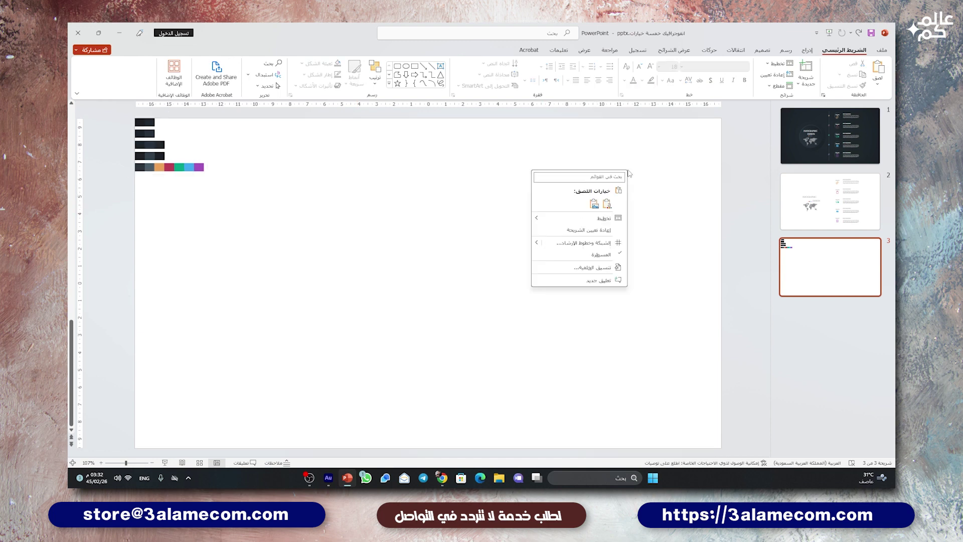
Give slide 3's background a light-blue linear gradient preset with a stop at 74%
left_click(574, 269)
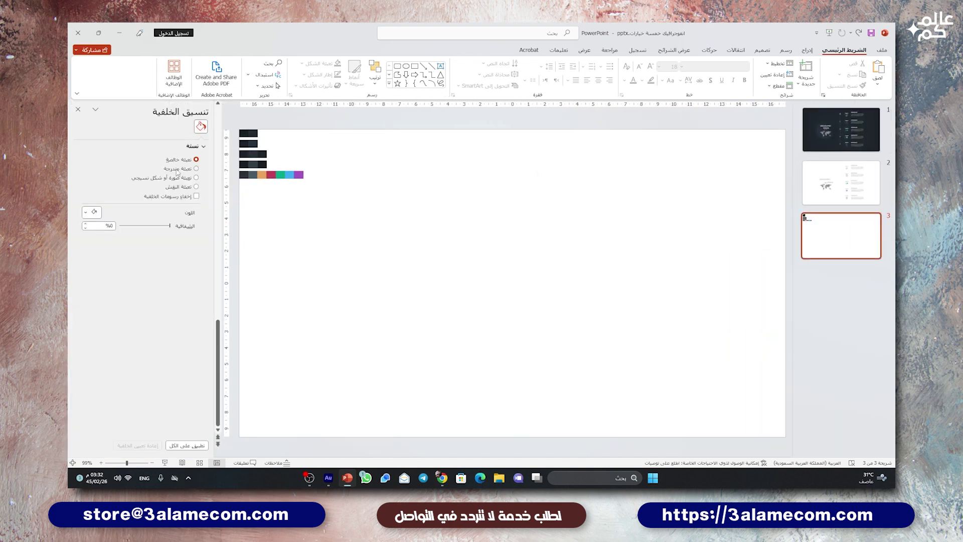
left_click(177, 171)
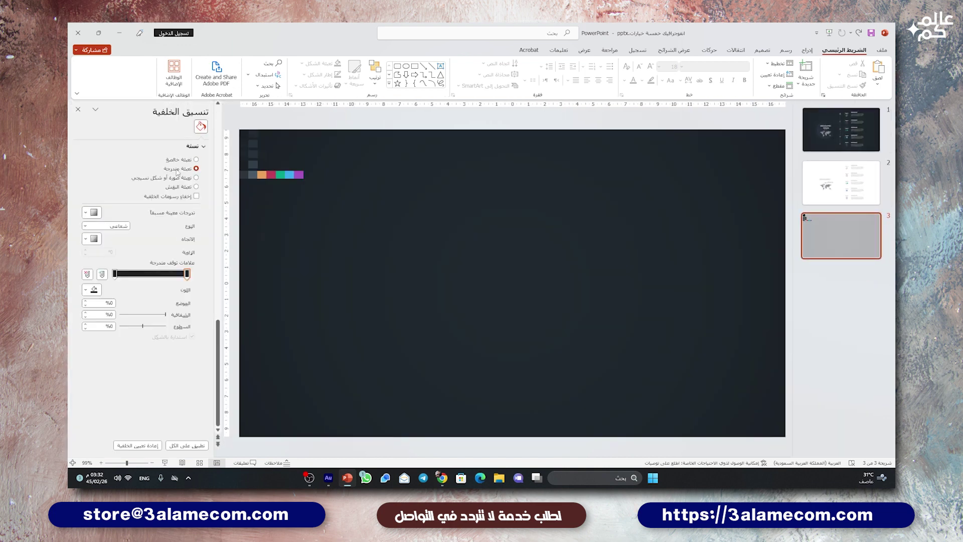
left_click(91, 212)
left_click(166, 225)
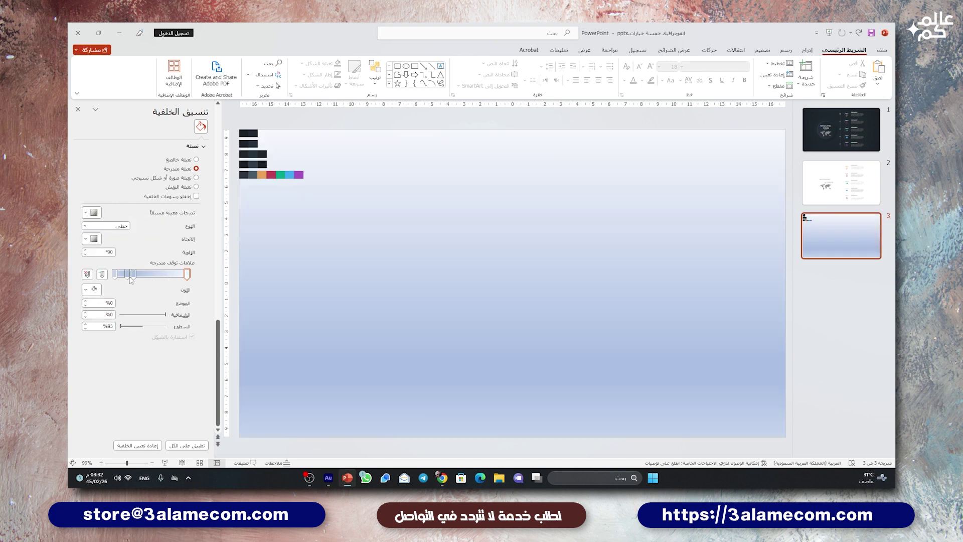
left_click_drag(125, 274, 134, 294)
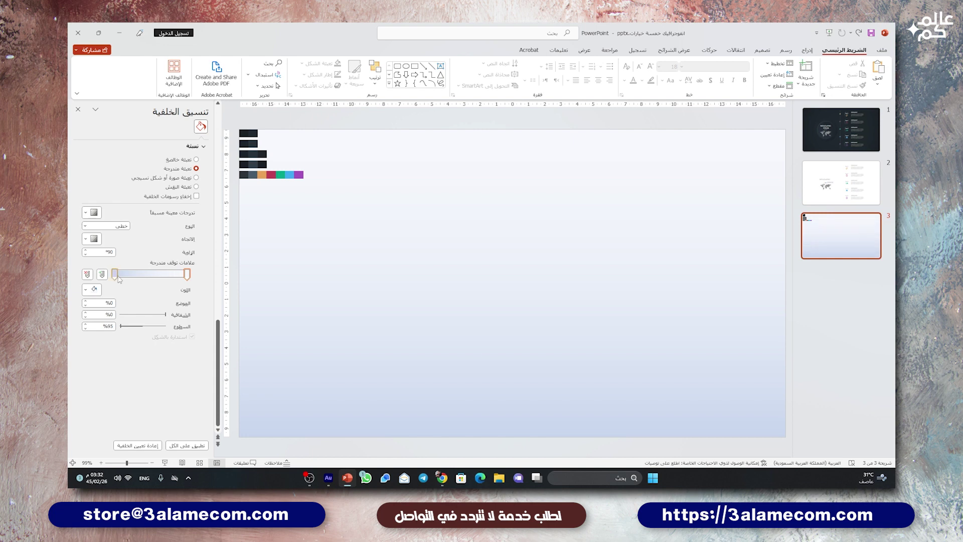
Eyedrop the dark slide colour into both background gradient stops
left_click(187, 275)
left_click(93, 290)
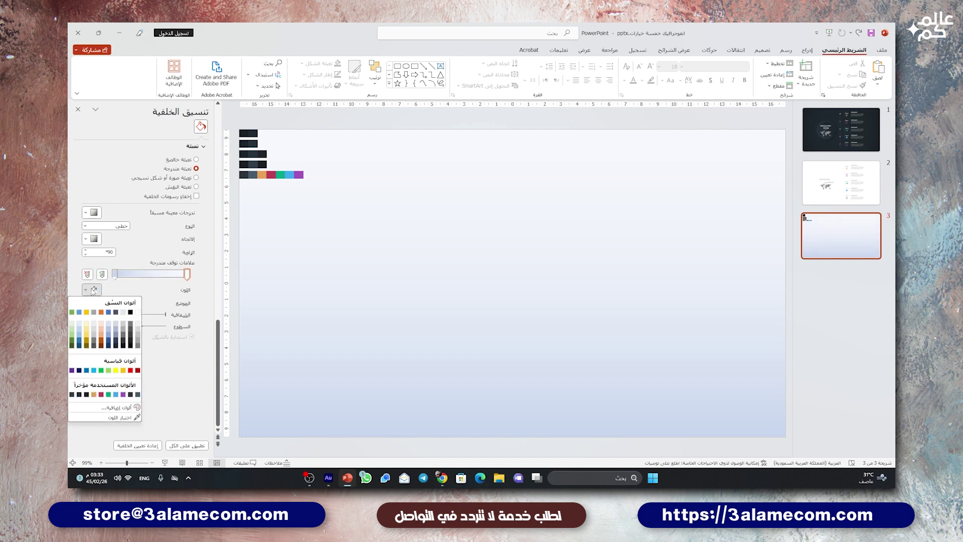
left_click(128, 421)
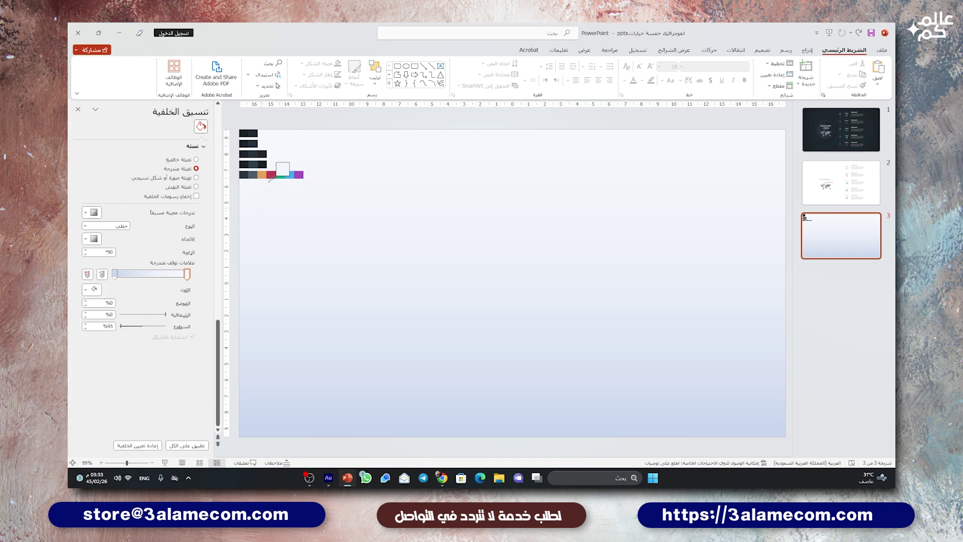
left_click(244, 132)
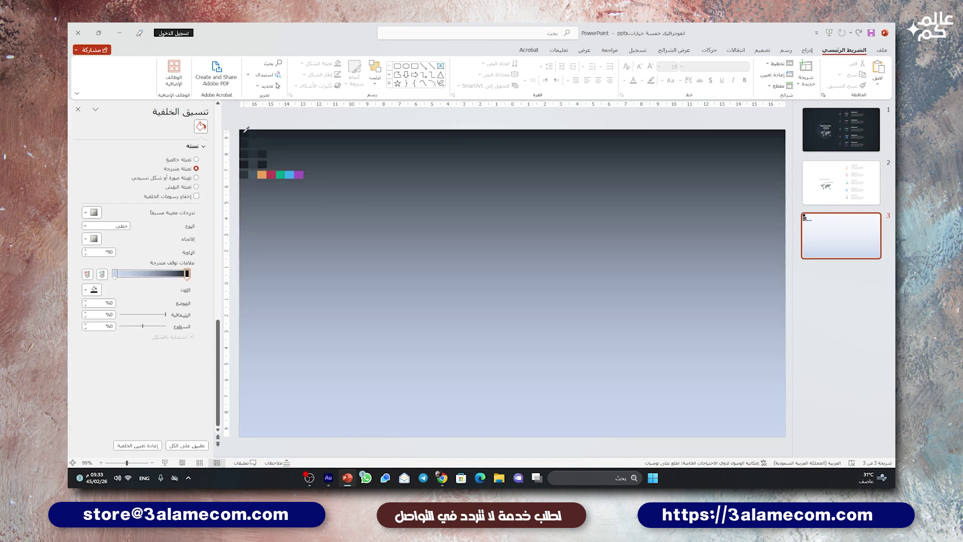
left_click(115, 275)
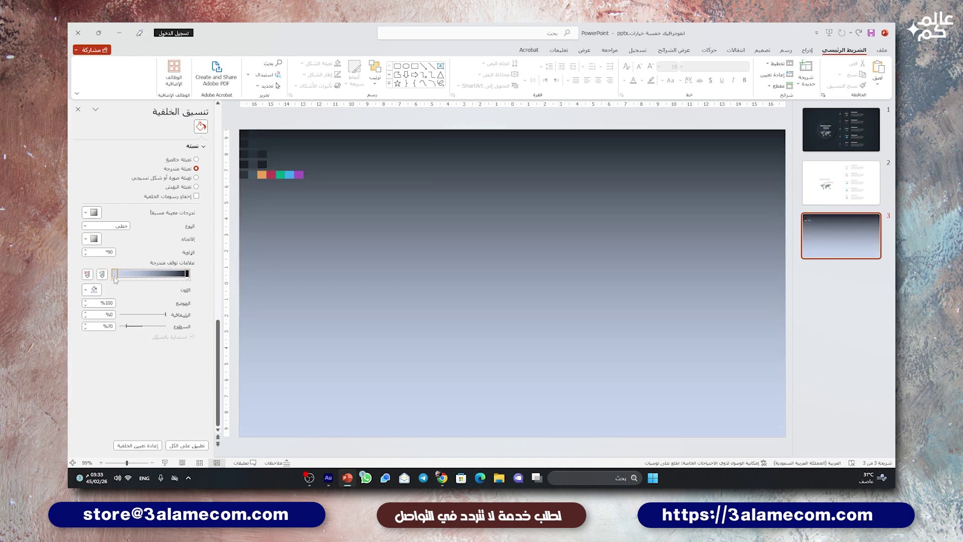
left_click(93, 290)
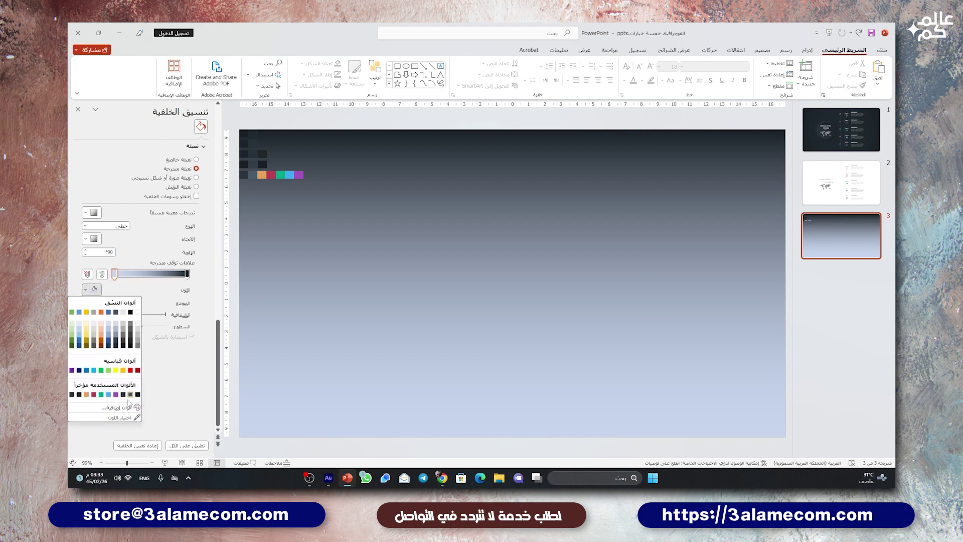
left_click(126, 417)
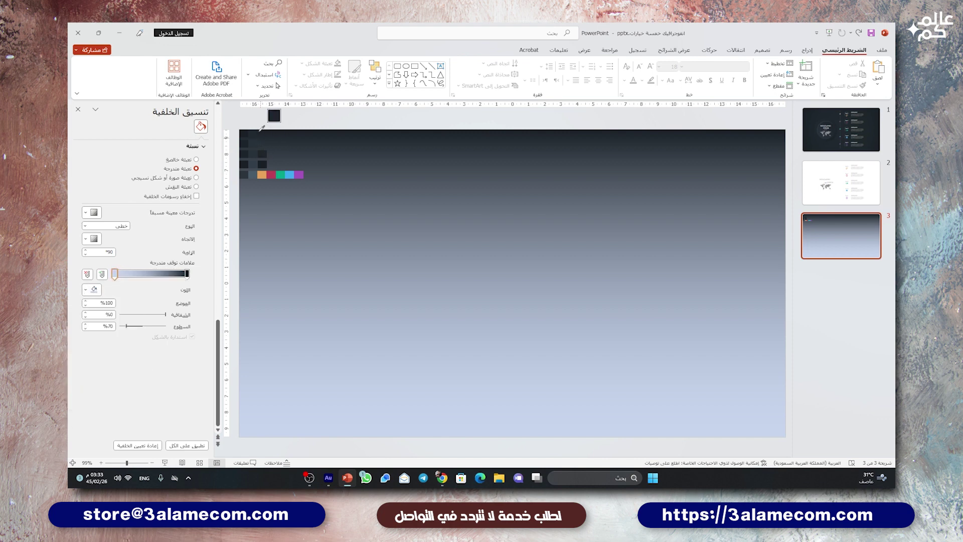
left_click(261, 128)
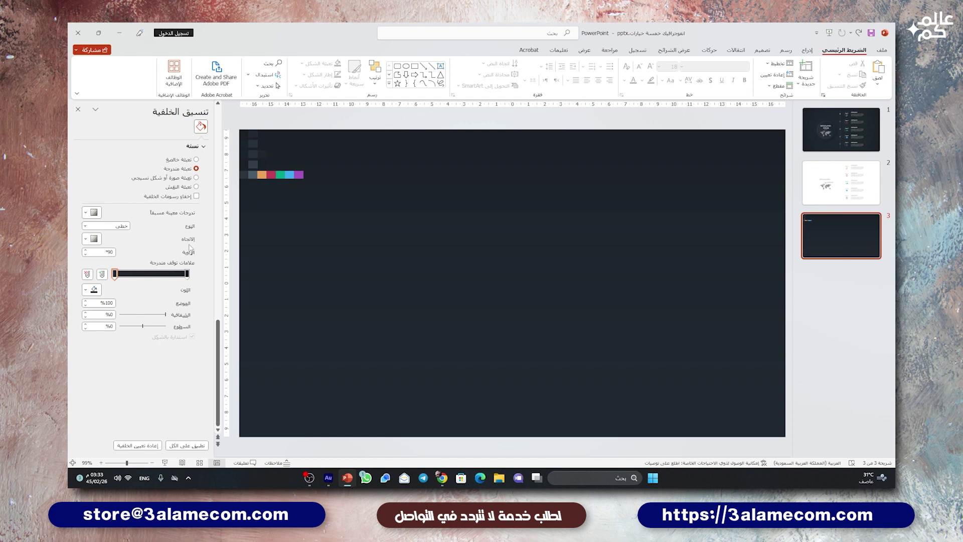
Make the background gradient radial From Center, with the outer stop at 66%
left_click(111, 228)
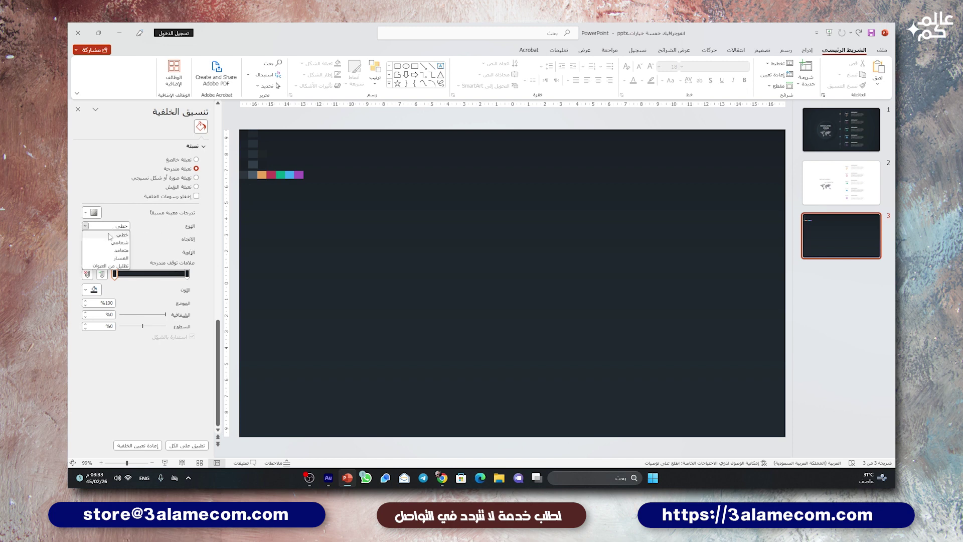
left_click(106, 242)
left_click(94, 240)
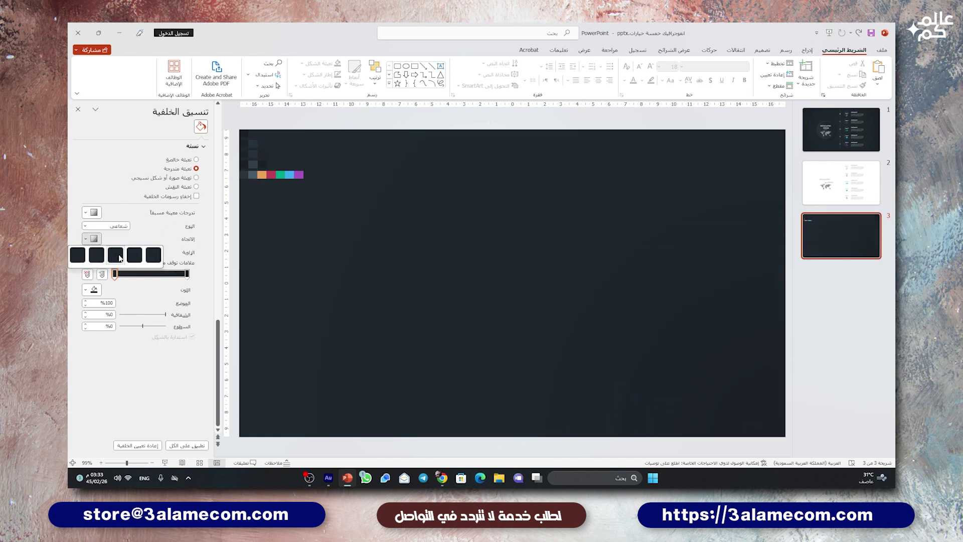
left_click(118, 257)
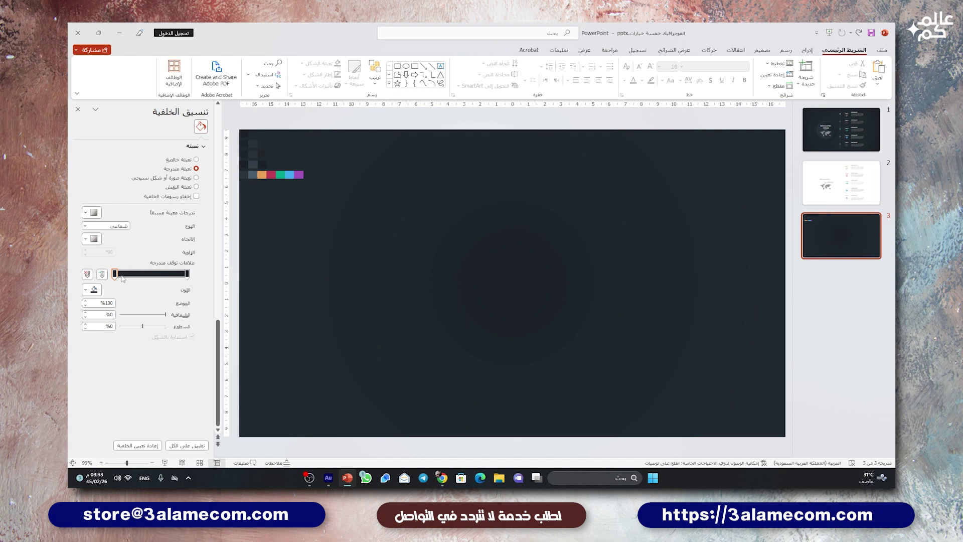
left_click_drag(188, 275, 114, 276)
Draw a large Oval circle on the left half of slide 3
left_click(808, 50)
left_click(748, 73)
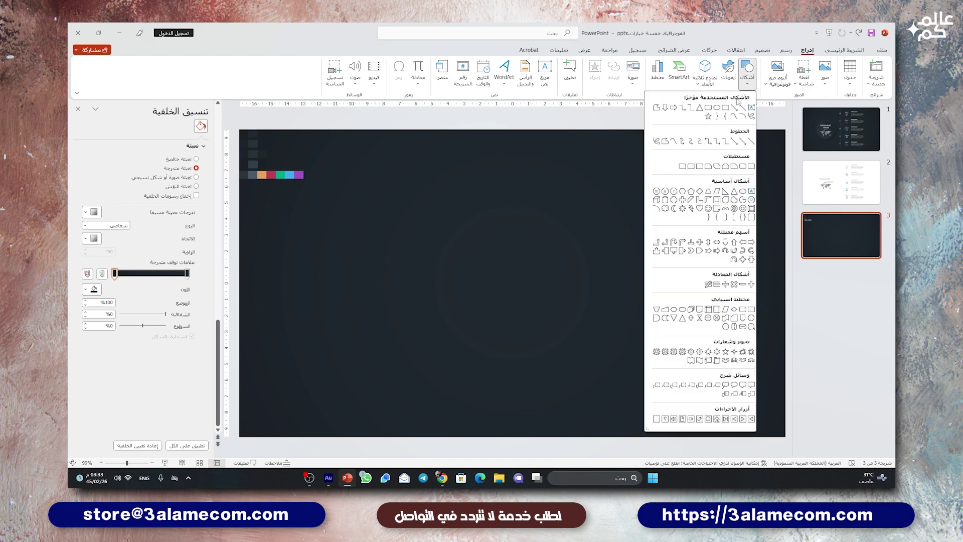
left_click(718, 108)
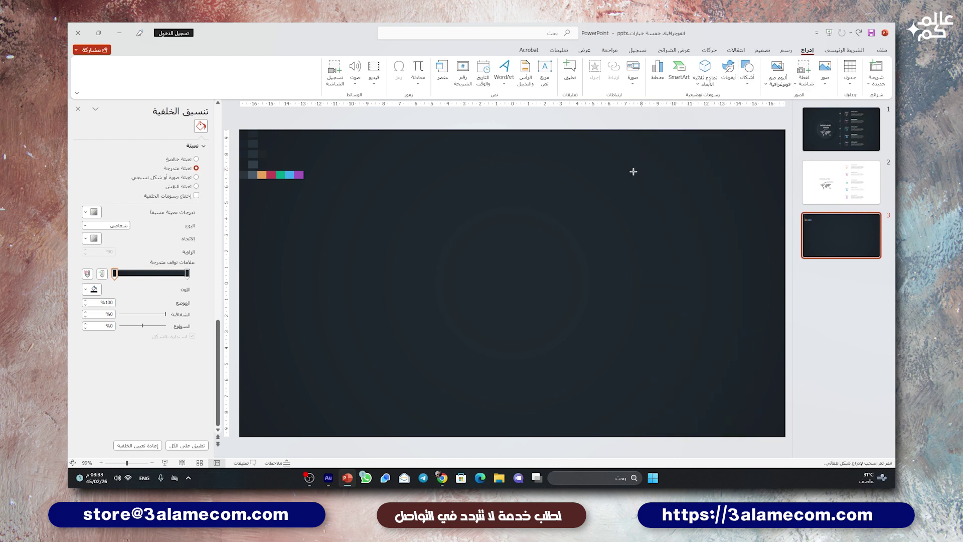
left_click_drag(505, 189, 366, 370)
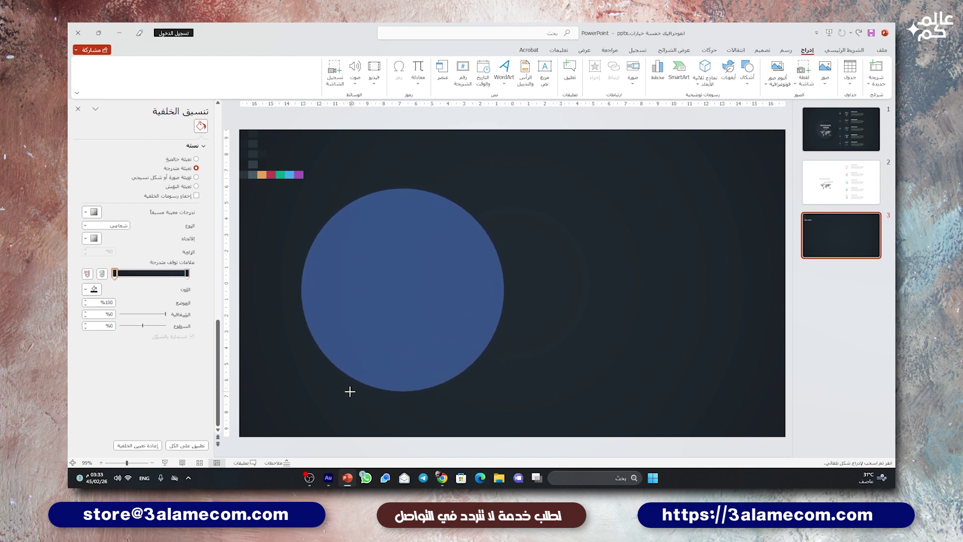
left_click_drag(365, 369, 356, 387)
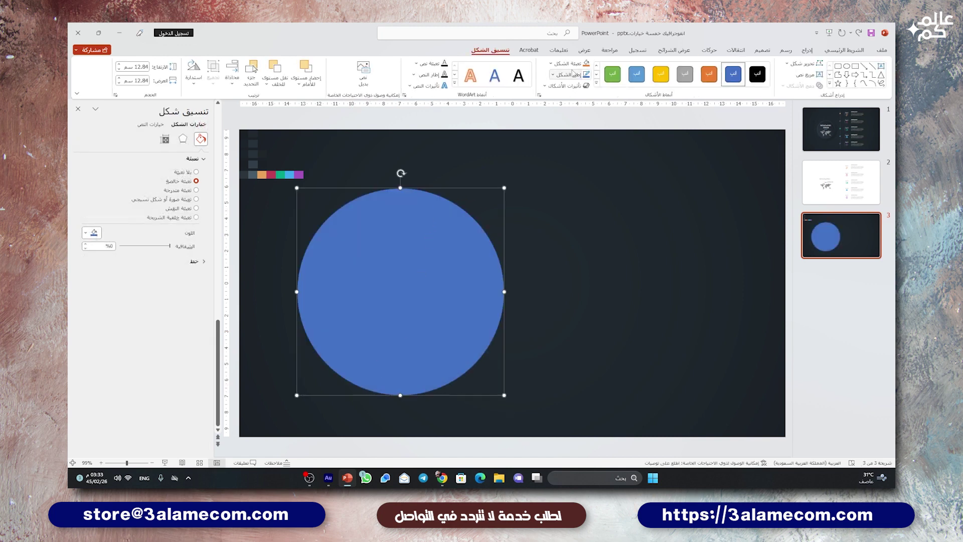
left_click(568, 75)
Remove the circle's outline, nudge it up-right, and apply a light preset gradient fill
left_click(565, 193)
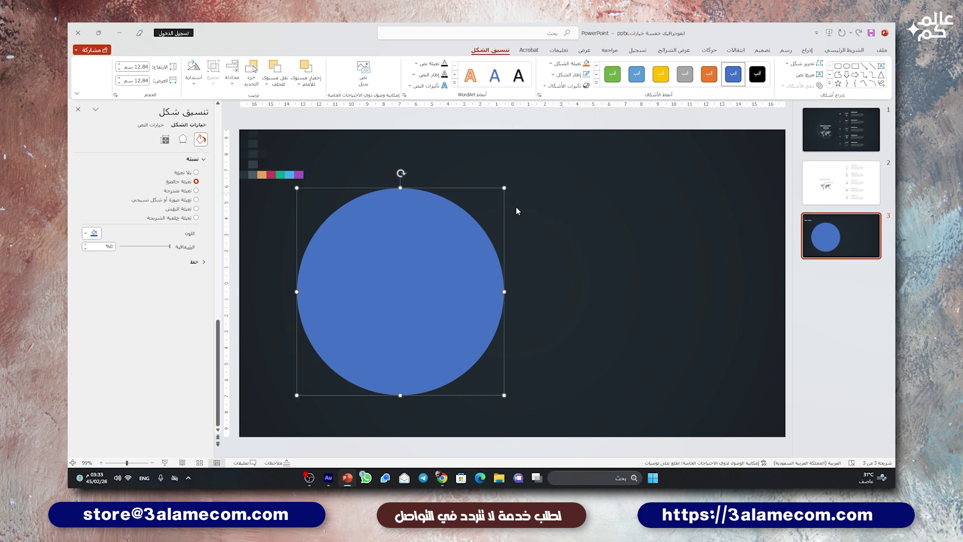
left_click_drag(394, 229, 409, 215)
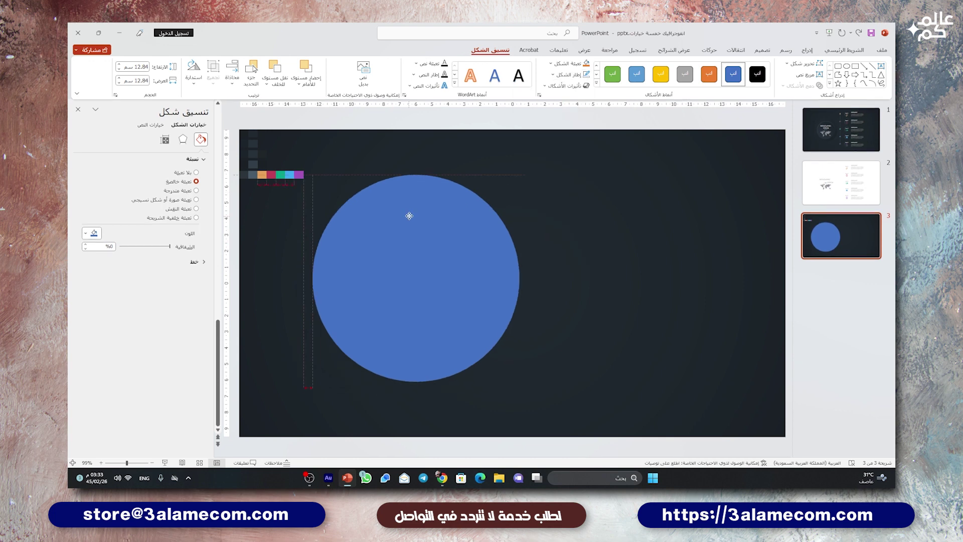
left_click(182, 192)
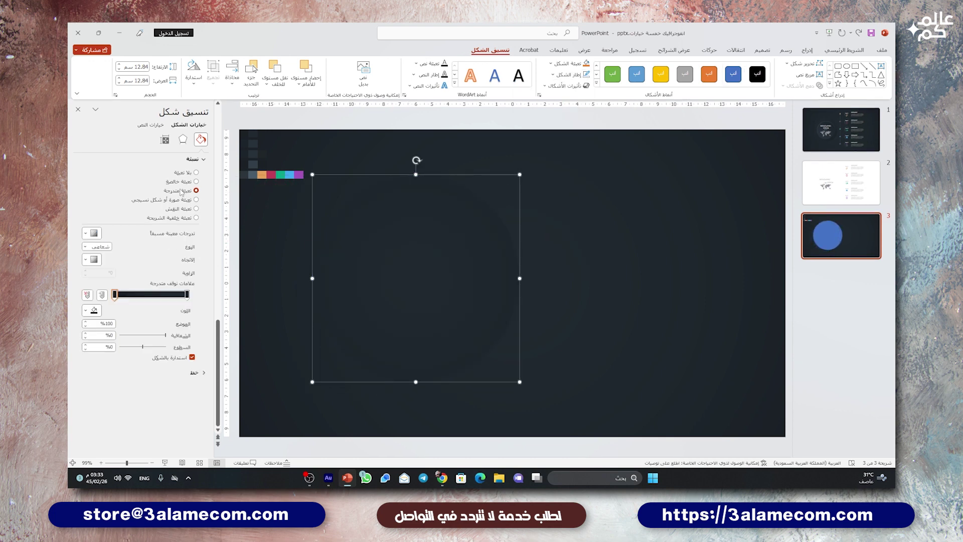
left_click(92, 233)
left_click(178, 253)
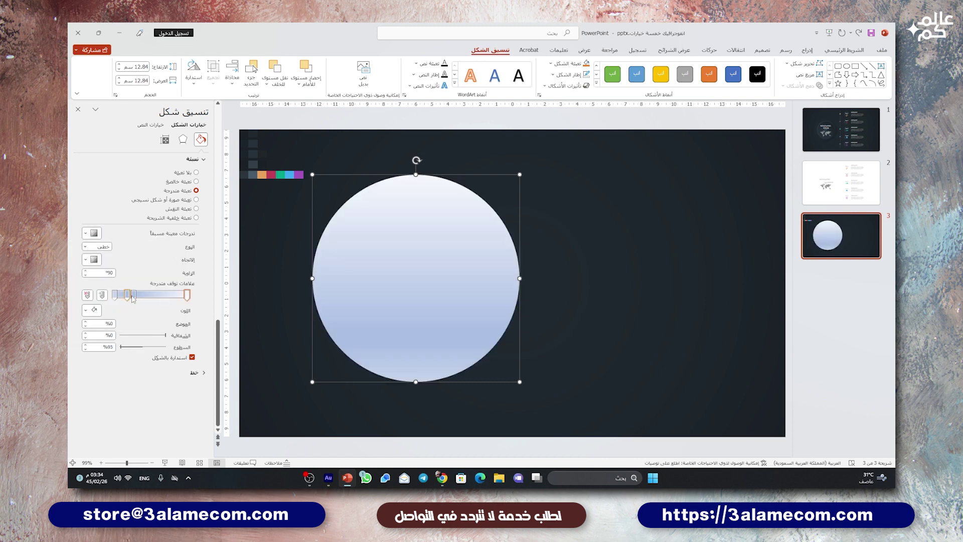
Cut the circle's gradient to two stops running left to right
left_click_drag(130, 296, 133, 297)
left_click_drag(138, 314, 155, 256)
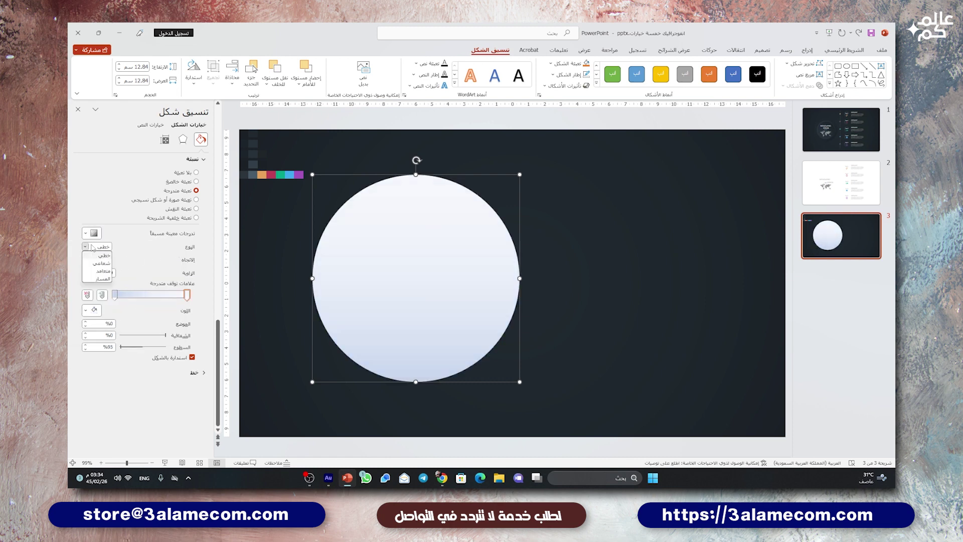
left_click(93, 259)
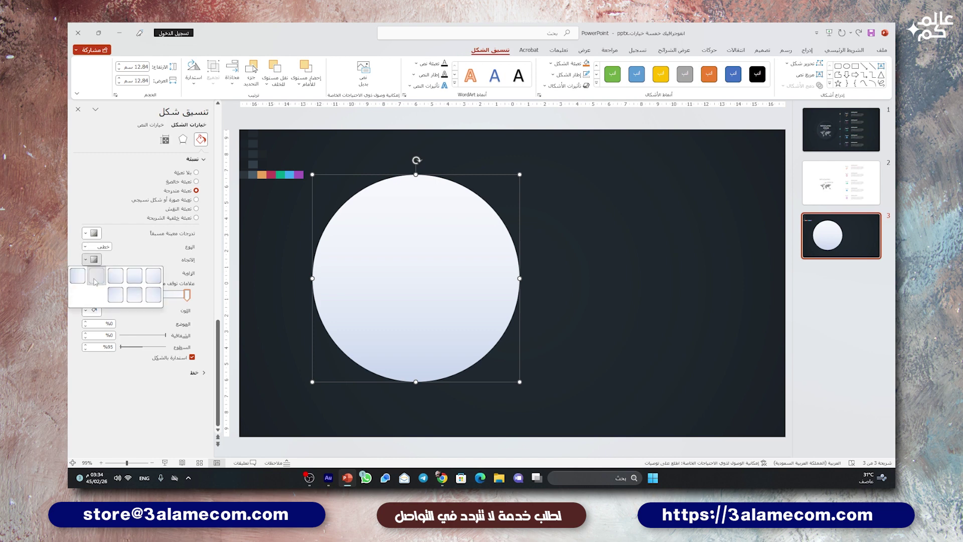
left_click(96, 277)
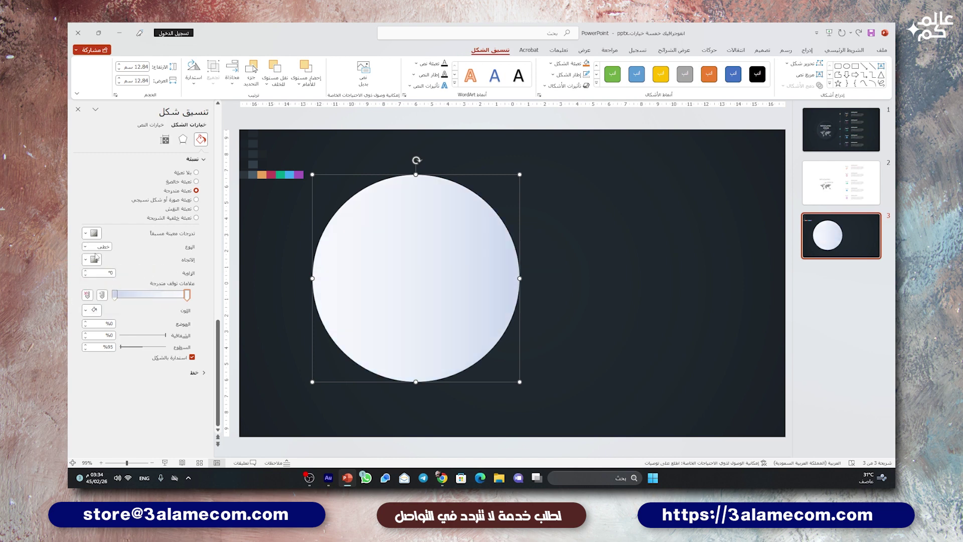
Eyedrop the dark slide colour into both of the circle's gradient stops
left_click(115, 296)
left_click(89, 311)
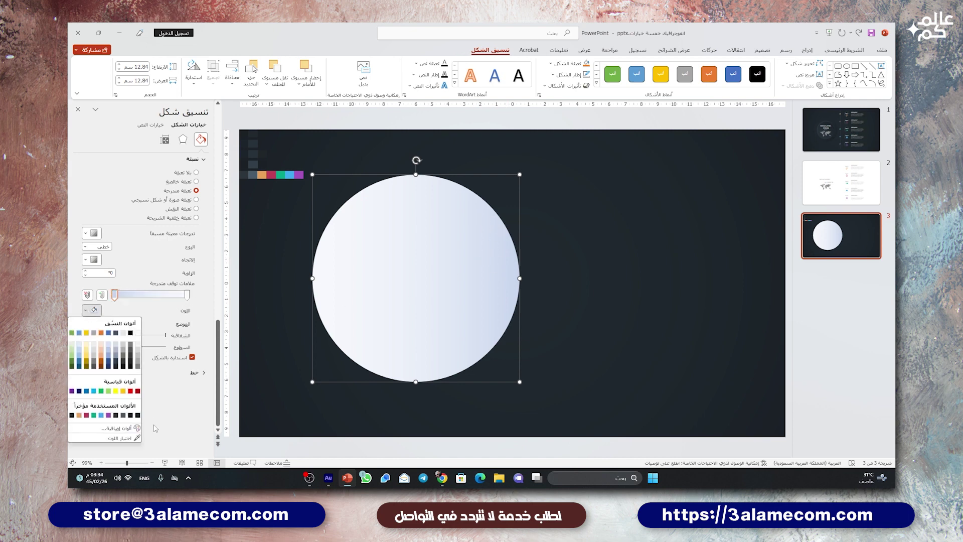
left_click(140, 438)
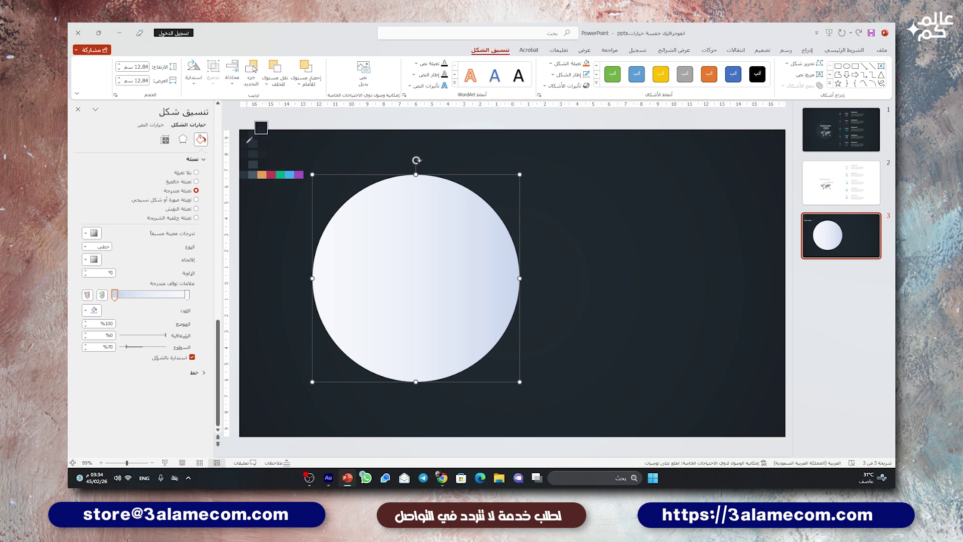
left_click(248, 140)
left_click(187, 295)
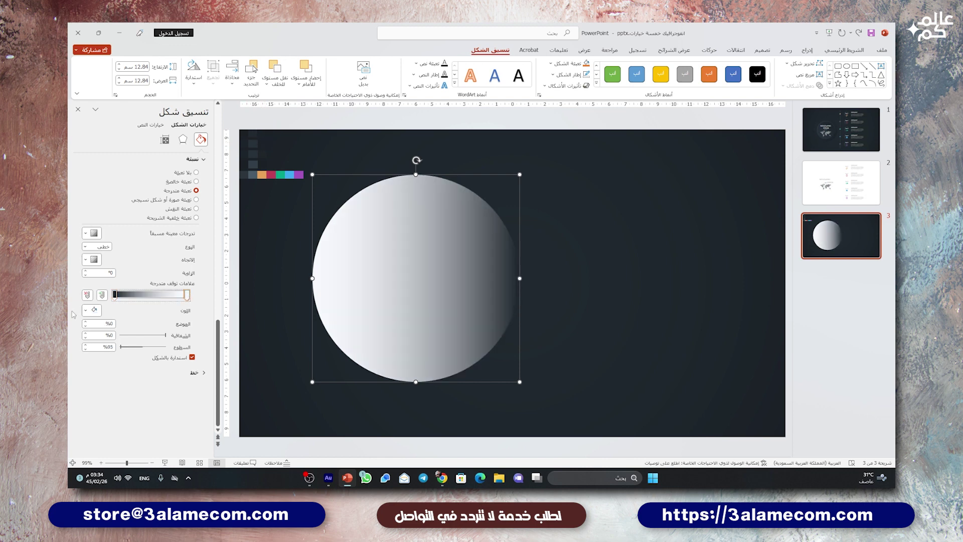
left_click(94, 310)
left_click(121, 438)
left_click(257, 141)
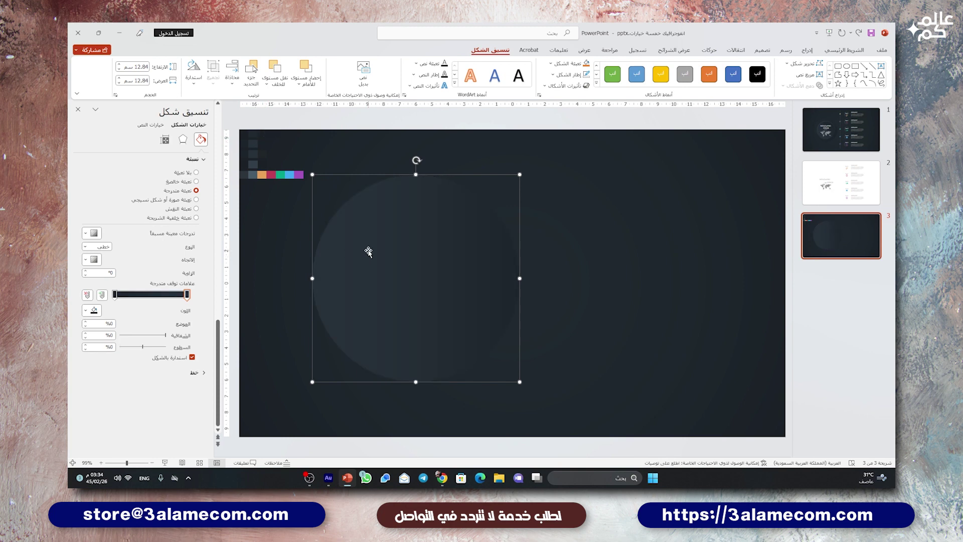
Give the circle an inner shadow (13 pt distance, 29 pt blur) and shrink it to 10.49 cm
left_click(182, 139)
left_click(194, 159)
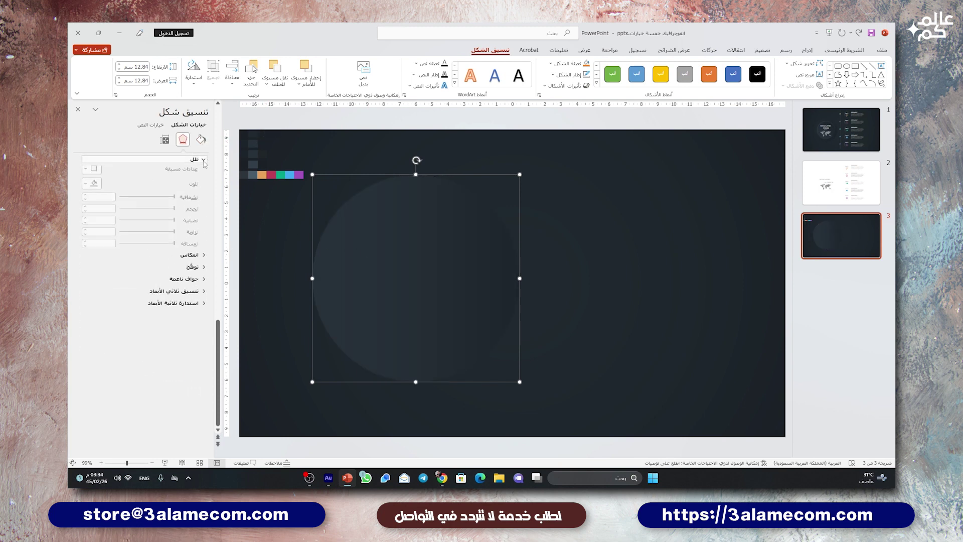
left_click(100, 173)
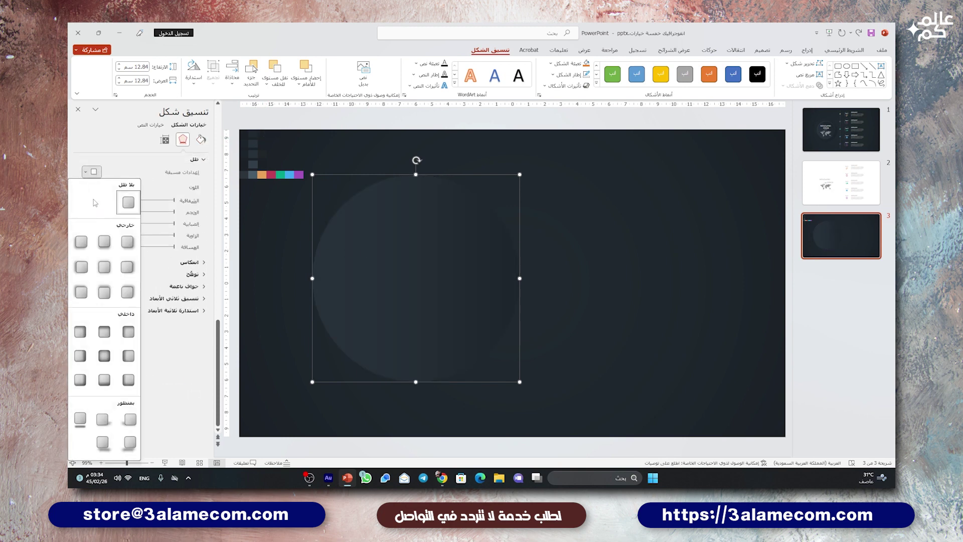
left_click(80, 334)
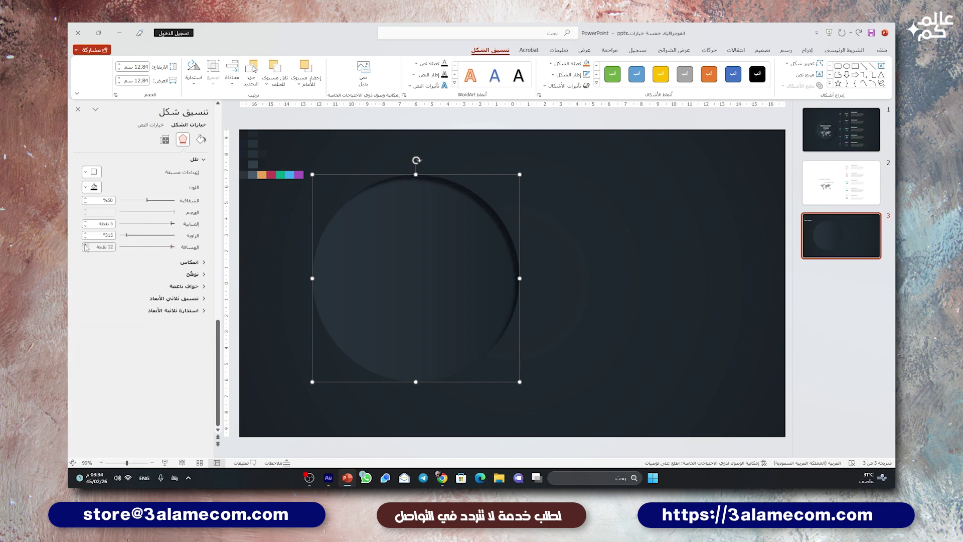
left_click(85, 245)
left_click_drag(167, 227, 162, 228)
left_click_drag(519, 175, 469, 215)
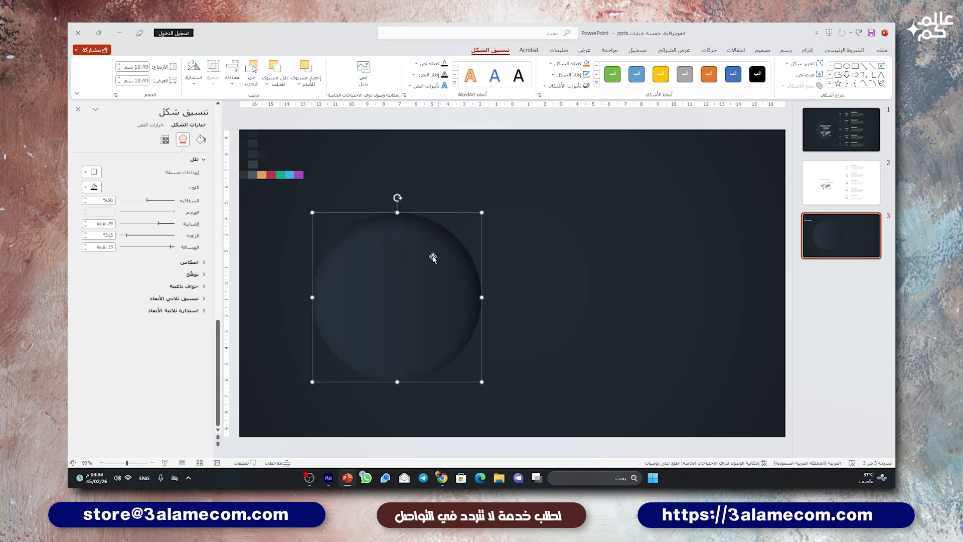
Shift the circle left and duplicate it to its right
left_click_drag(432, 258, 385, 244)
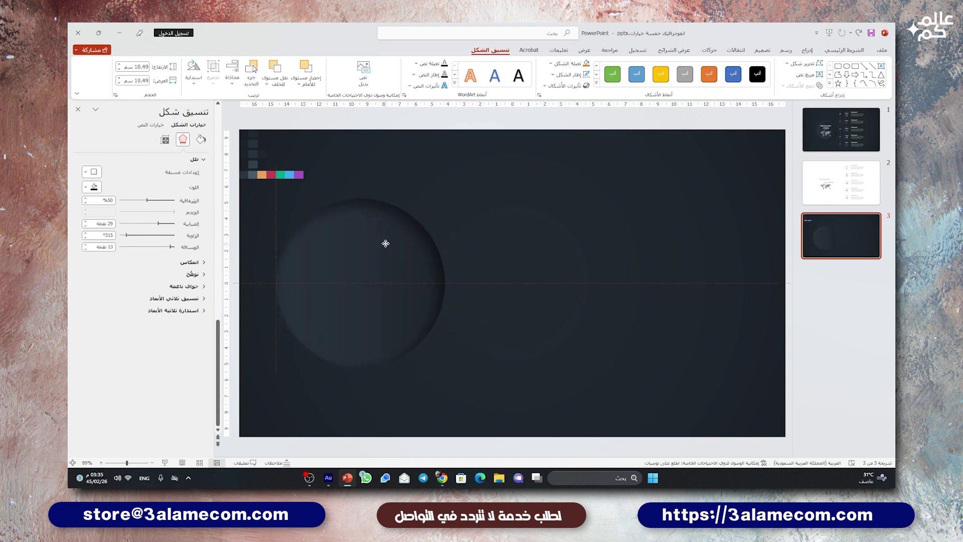
left_click_drag(378, 258, 366, 257)
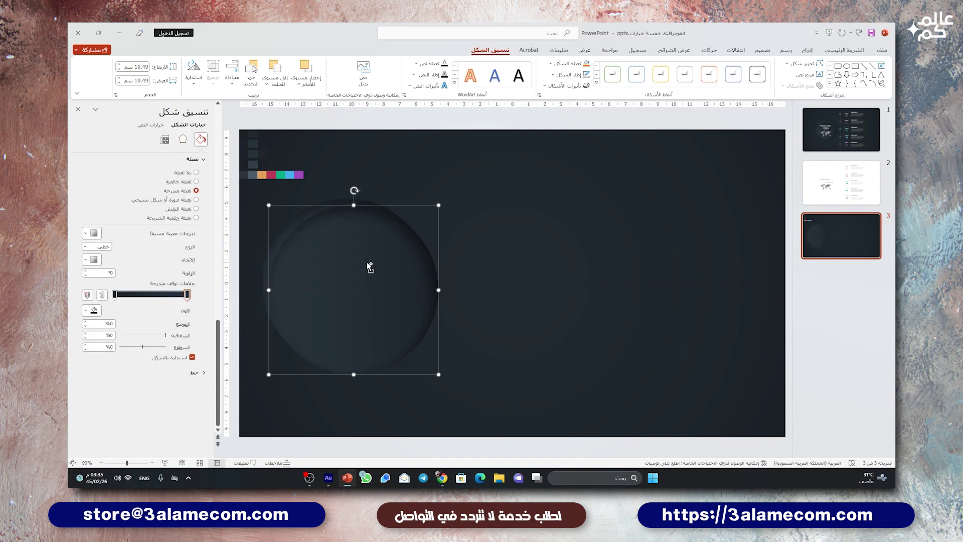
left_click_drag(370, 266, 518, 236)
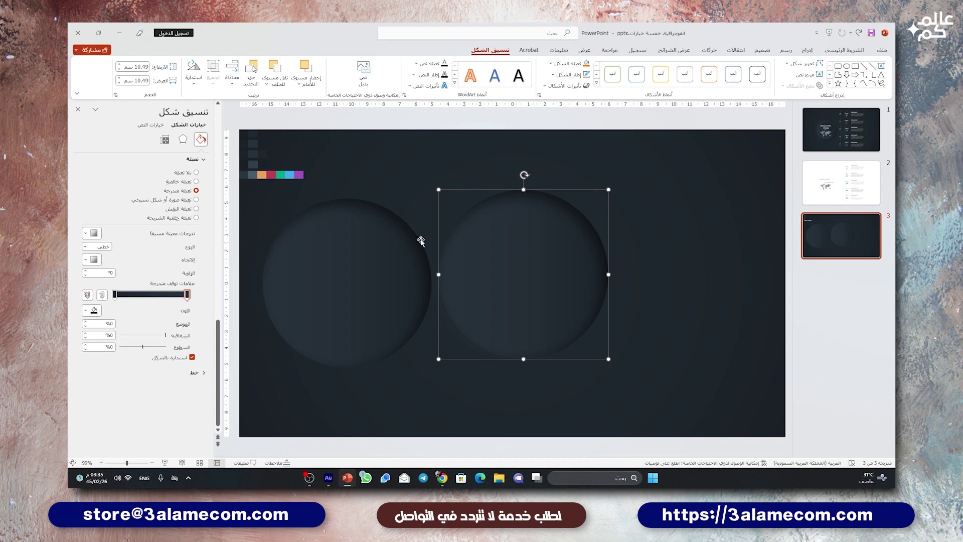
Set the right-hand duplicate circle's shadow to No Shadow
left_click(182, 139)
left_click(94, 172)
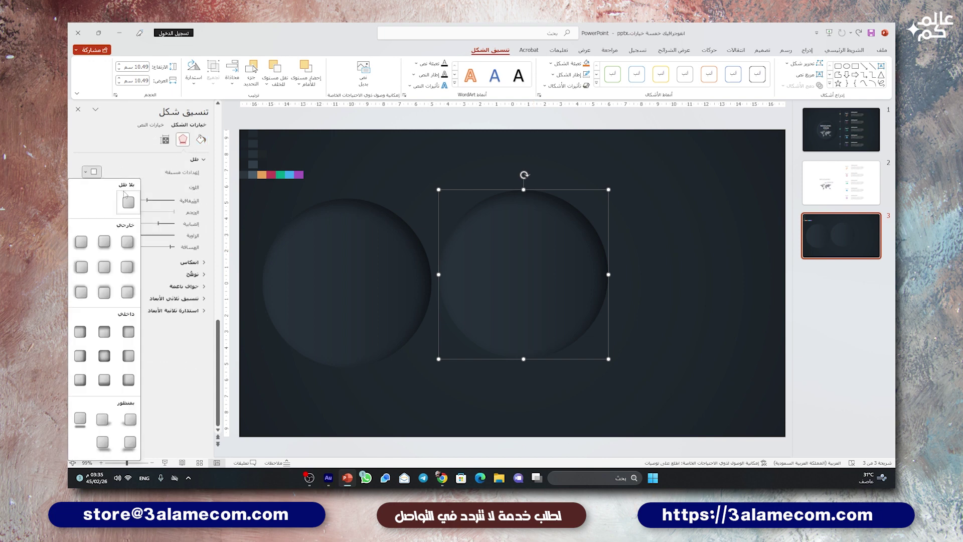
left_click(129, 200)
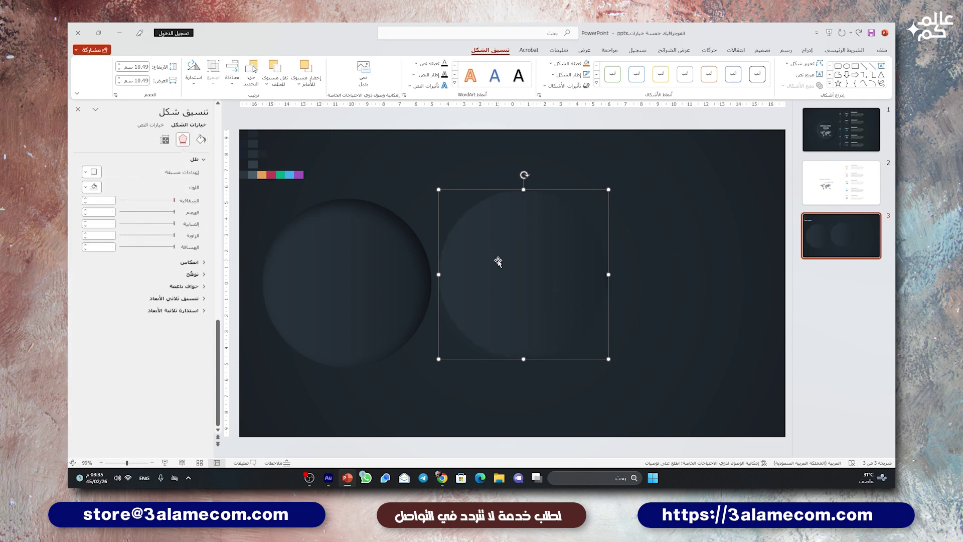
Shrink the right circle and place it inside the large left circle
left_click_drag(609, 191, 580, 218)
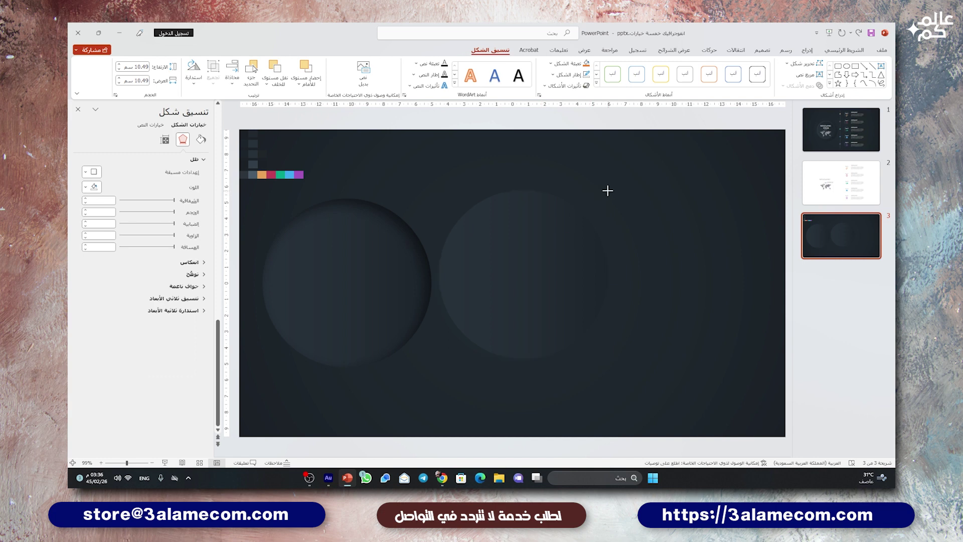
left_click_drag(549, 256, 372, 264)
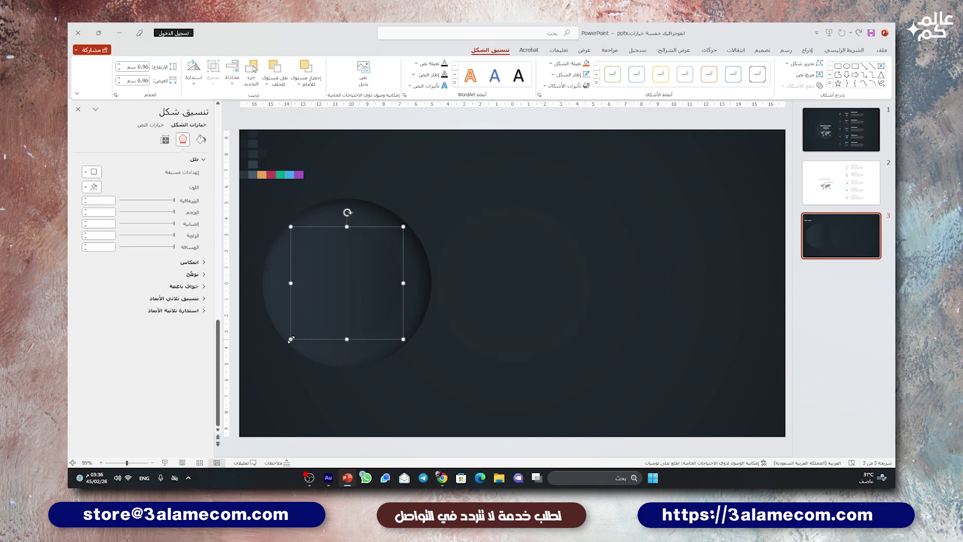
left_click_drag(287, 344, 276, 354)
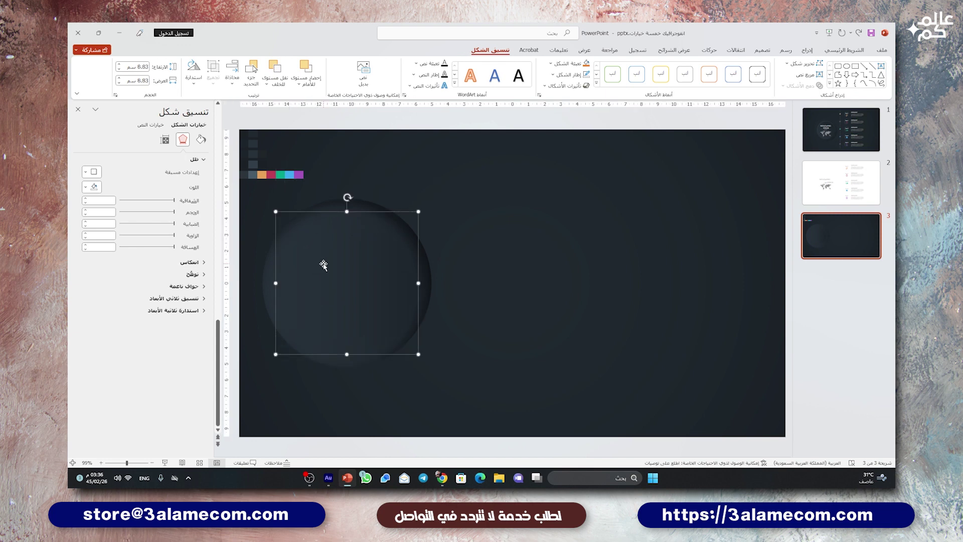
Give the small circle an Outer shadow softened to a 17 pt blur
left_click(89, 171)
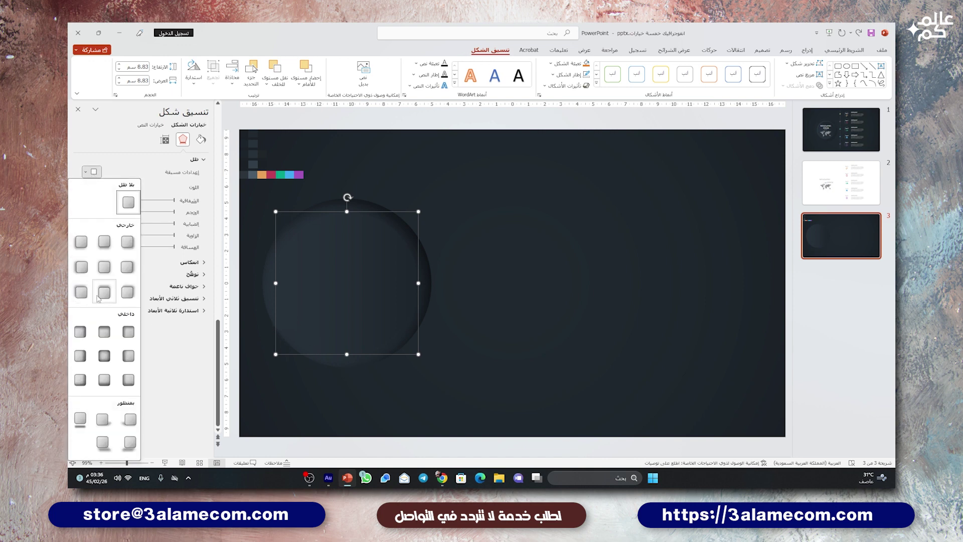
left_click(79, 243)
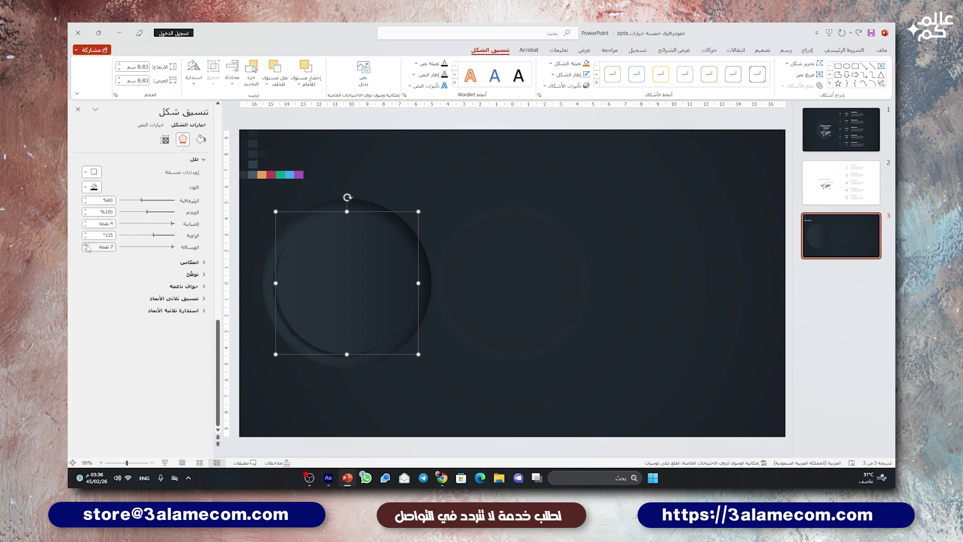
left_click_drag(173, 223, 142, 202)
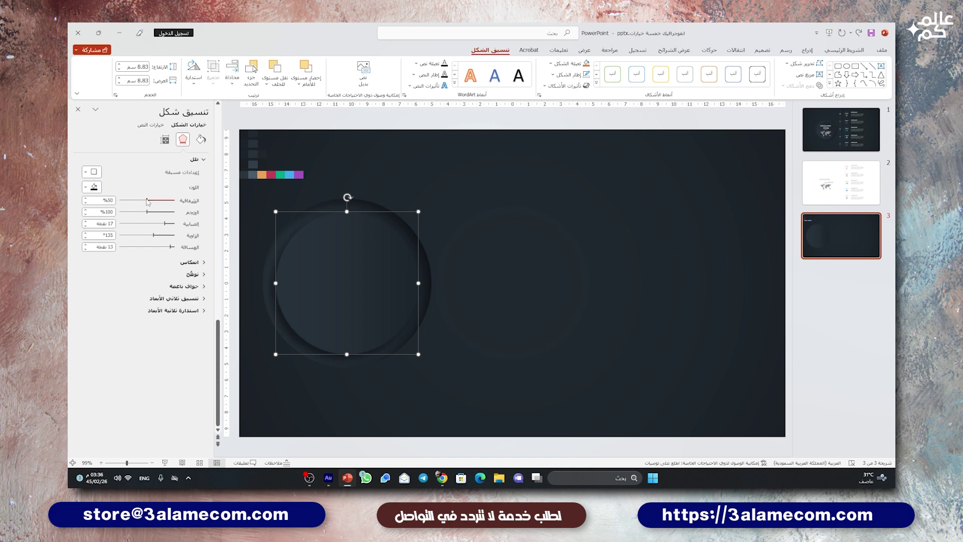
left_click(200, 139)
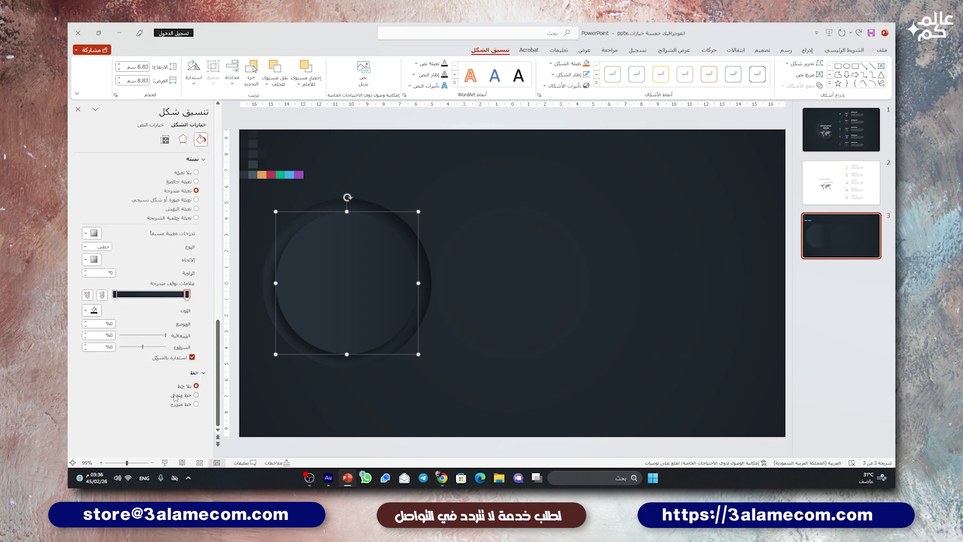
Make the inner circle's outline a gradient line and eyedrop the dark slide colour onto its end stop
left_click(176, 397)
left_click(179, 404)
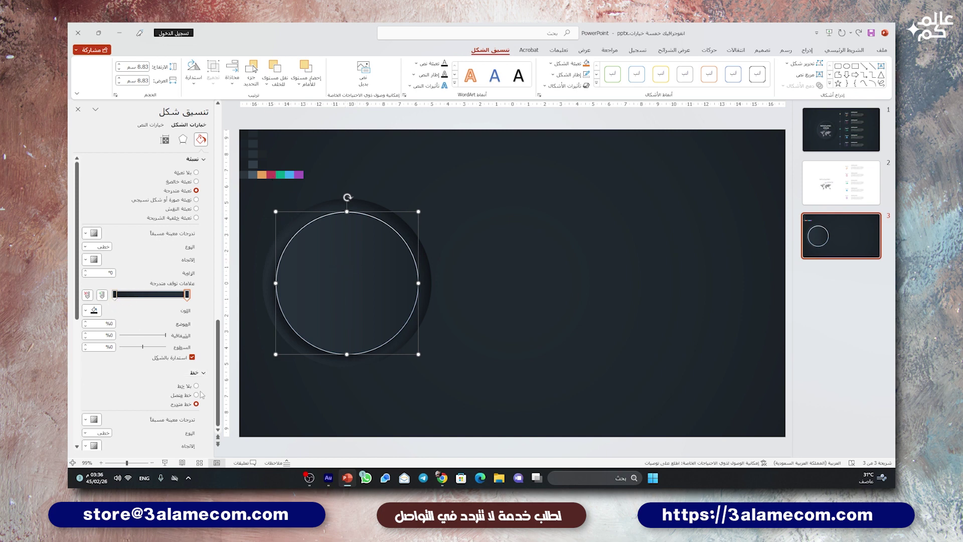
scroll(152, 368, "down", 3)
scroll(152, 368, "down", 2)
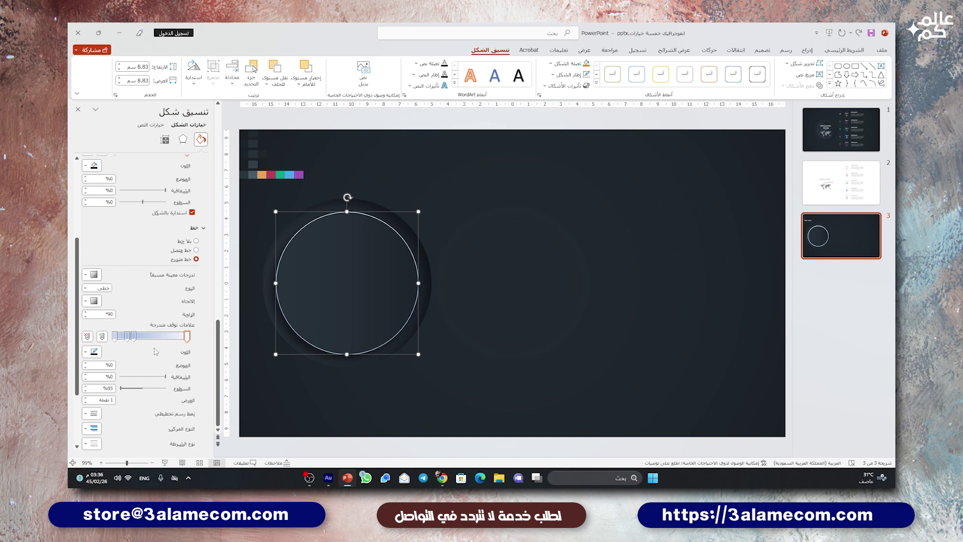
left_click(128, 338)
left_click(115, 335)
left_click(94, 351)
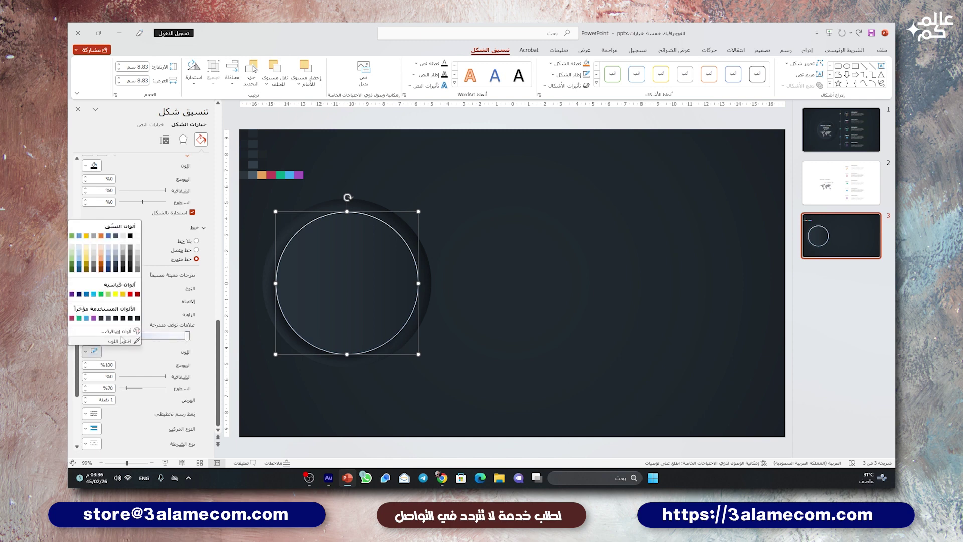
left_click(121, 340)
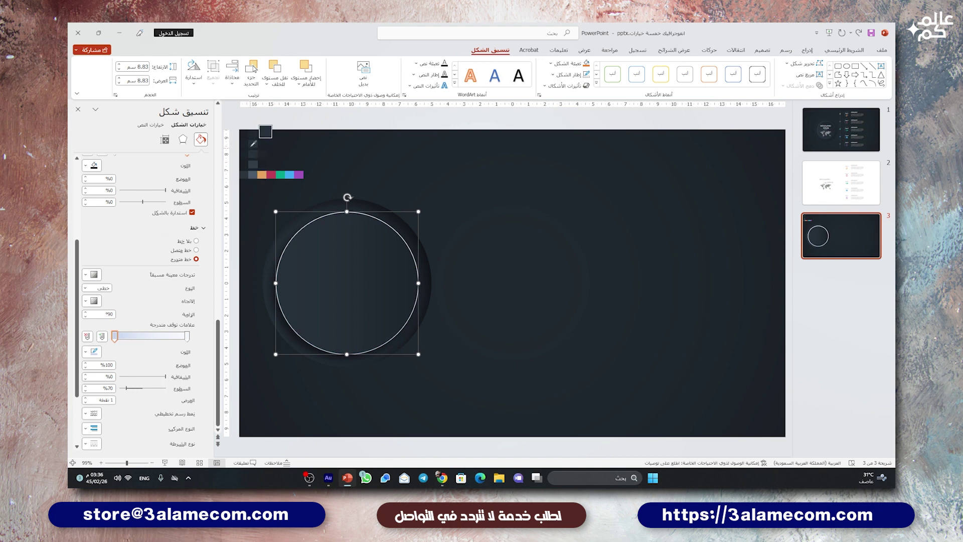
left_click(252, 145)
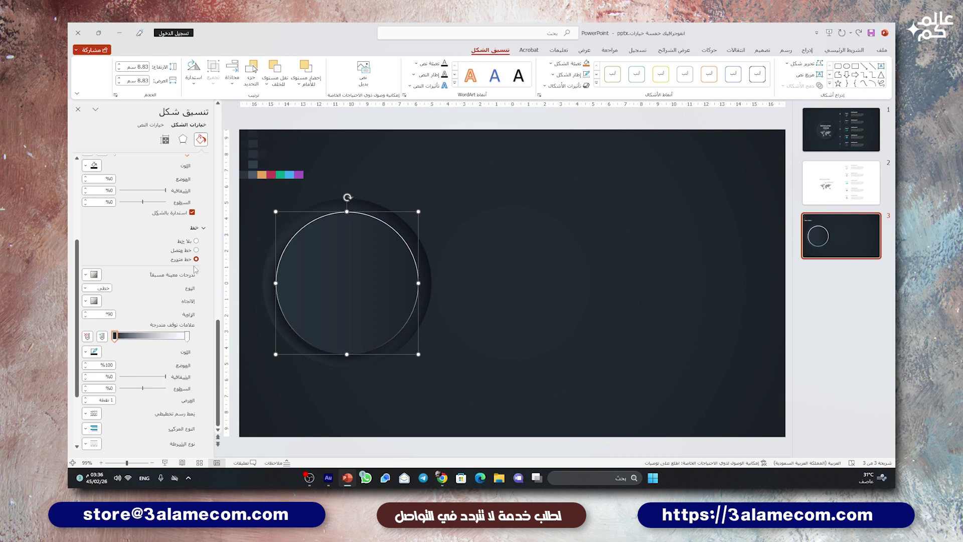
Darken the right gradient stop to match the slide and thicken the circle's outline
left_click(187, 337)
left_click(94, 351)
left_click(173, 281)
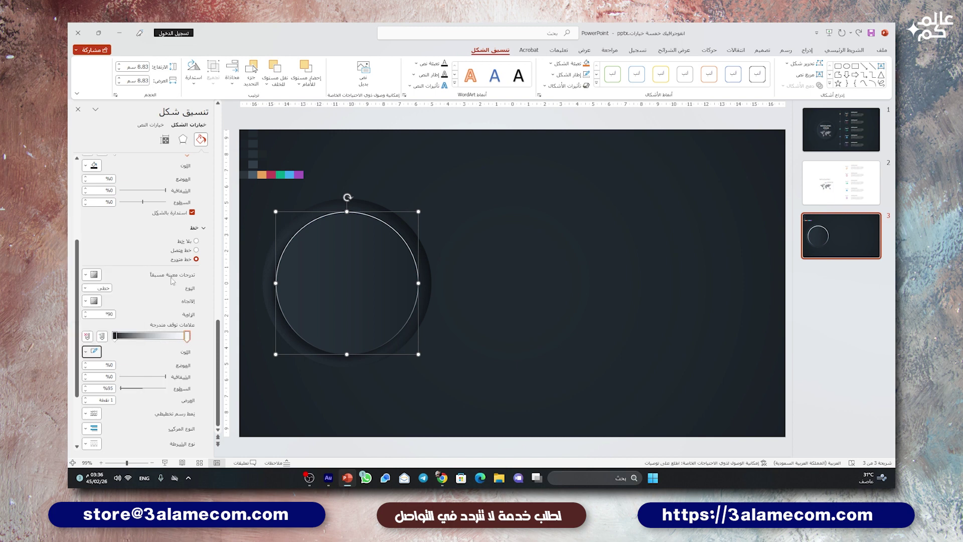
left_click(258, 138)
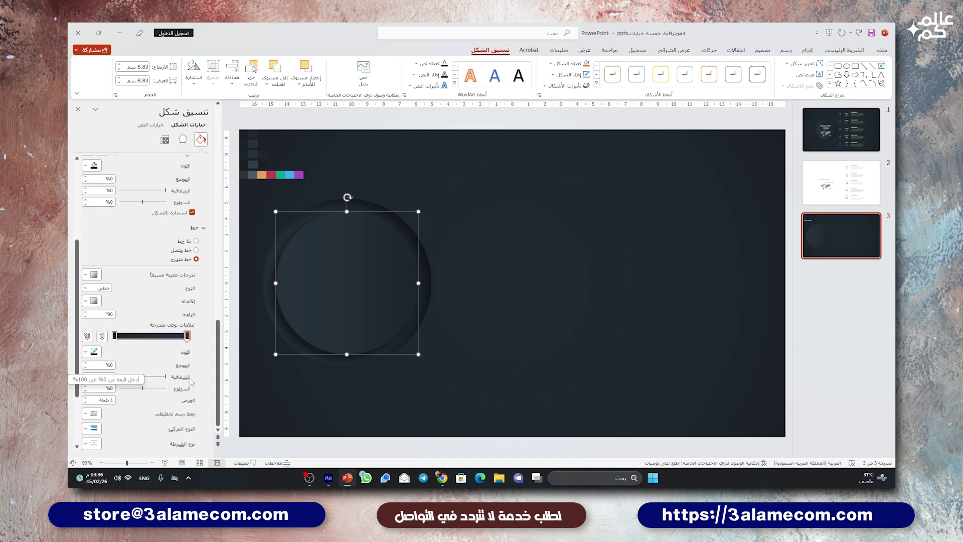
left_click(86, 398)
type("6")
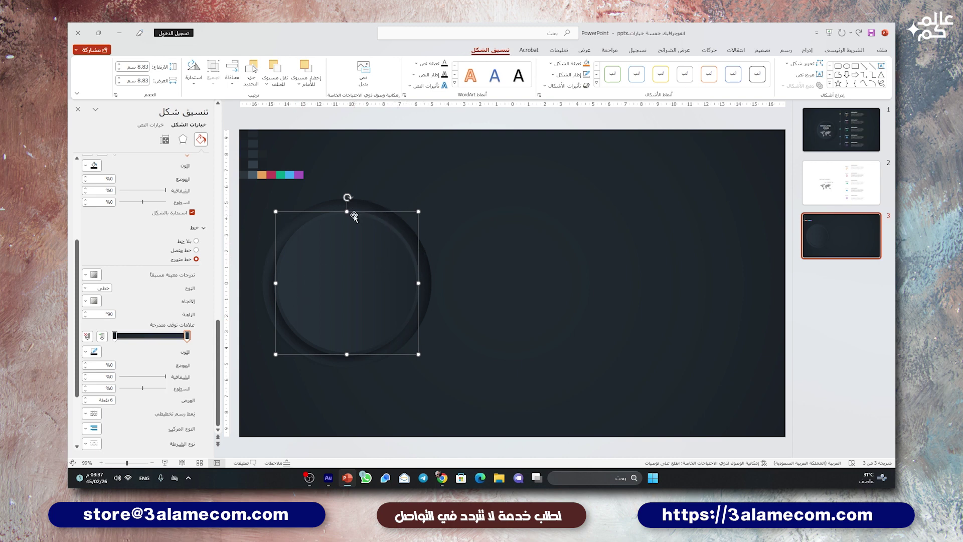
left_click(500, 271)
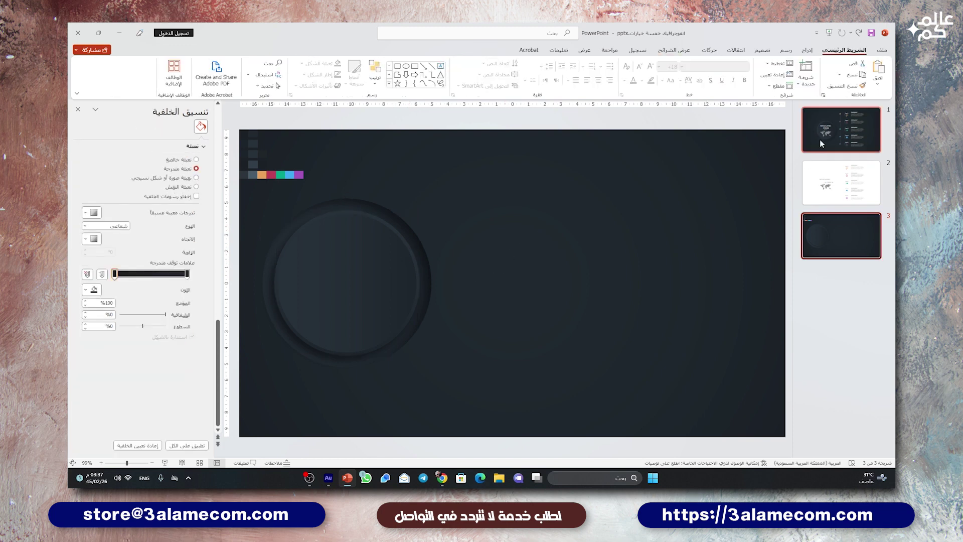
Copy the title, map and circle from slide 1 and paste them onto slide 3
left_click(835, 115)
left_click_drag(250, 225, 499, 348)
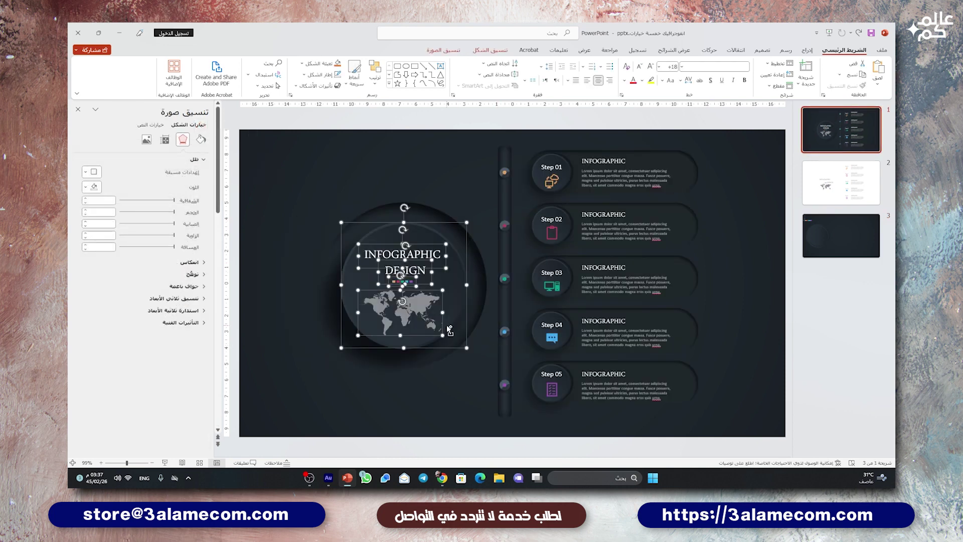
key("ctrl+c")
left_click(841, 236)
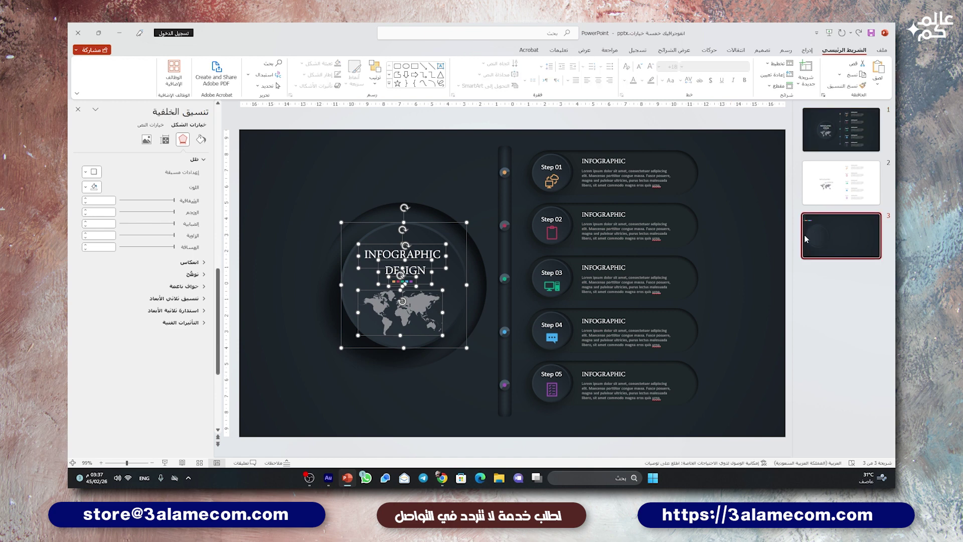
key("ctrl+v")
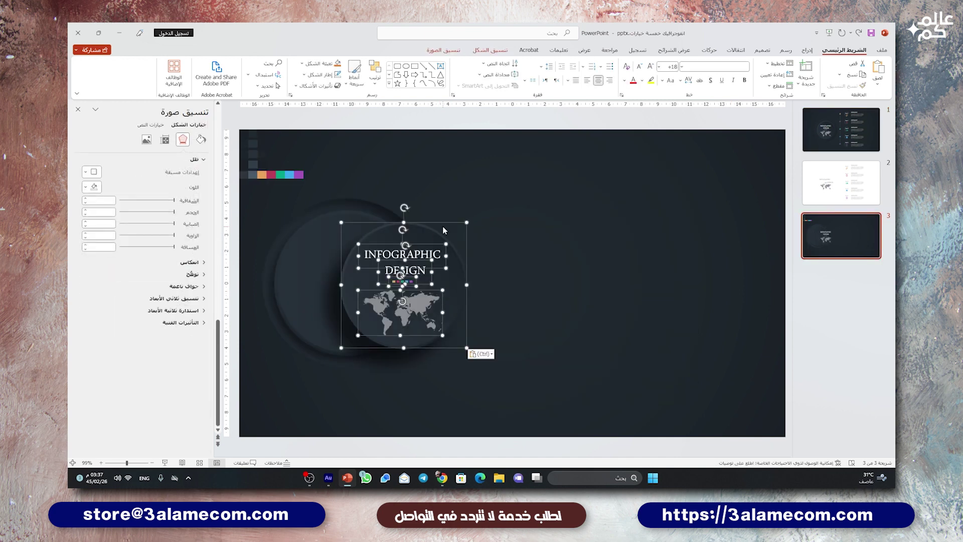
Move the INFOGRAPHIC DESIGN title and map so they sit centred in the left circle
left_click(464, 273, "shift")
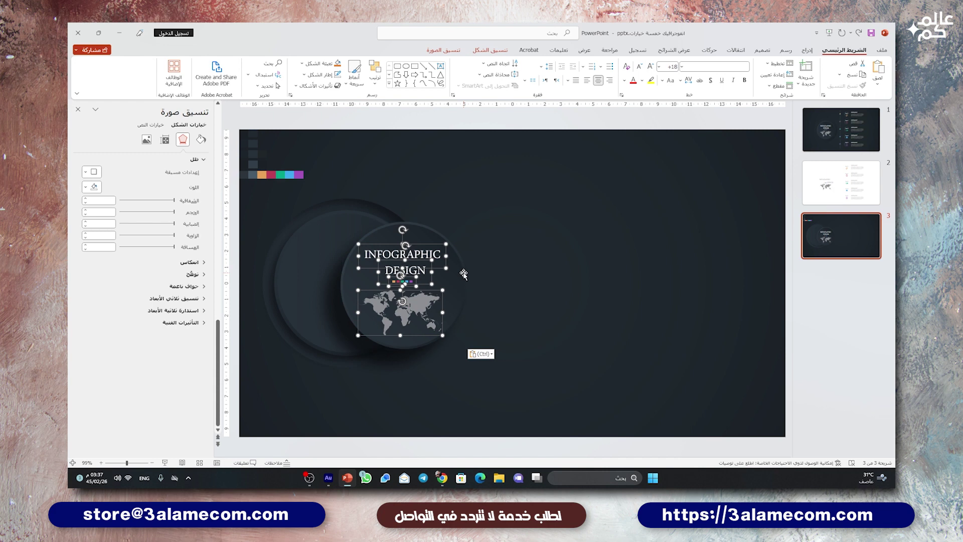
left_click_drag(464, 274, 365, 232)
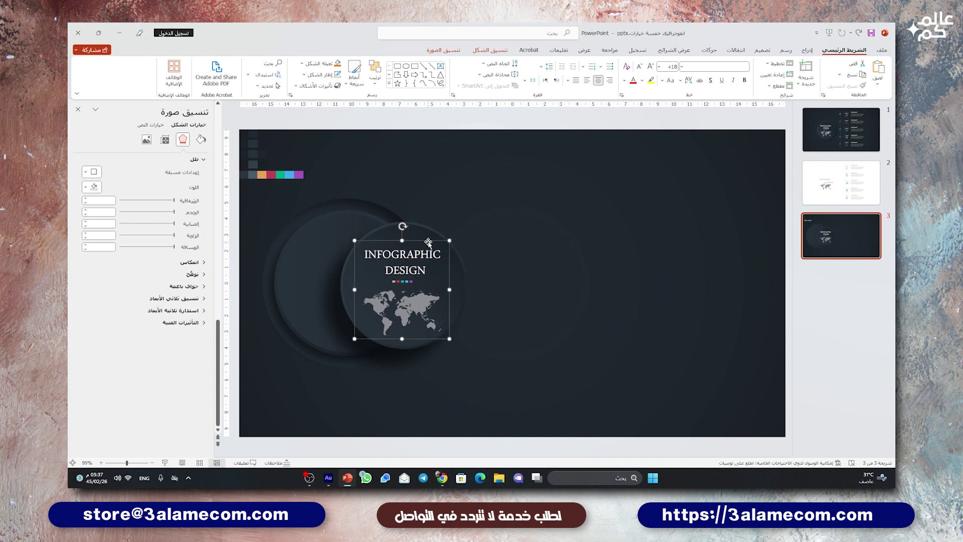
left_click(430, 254)
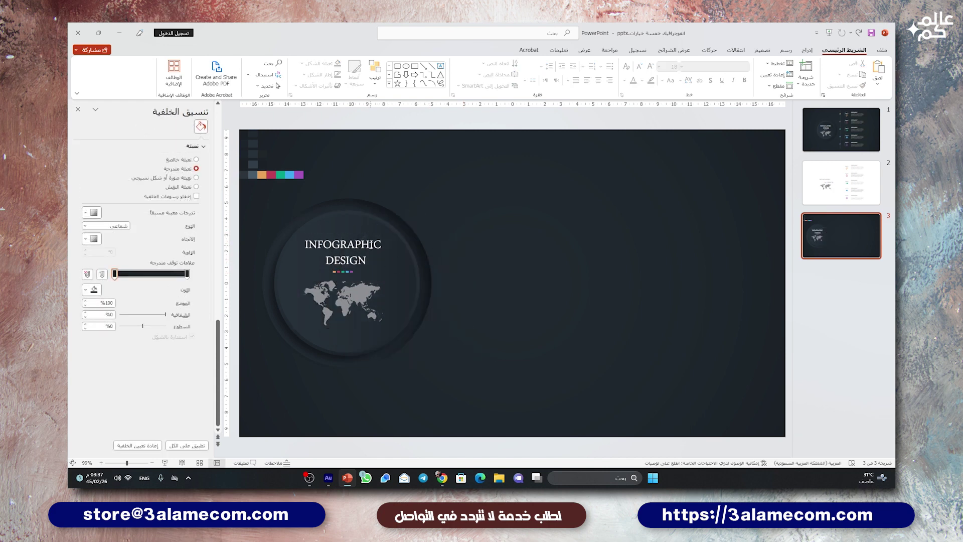
left_click(372, 233)
left_click_drag(372, 233, 376, 235)
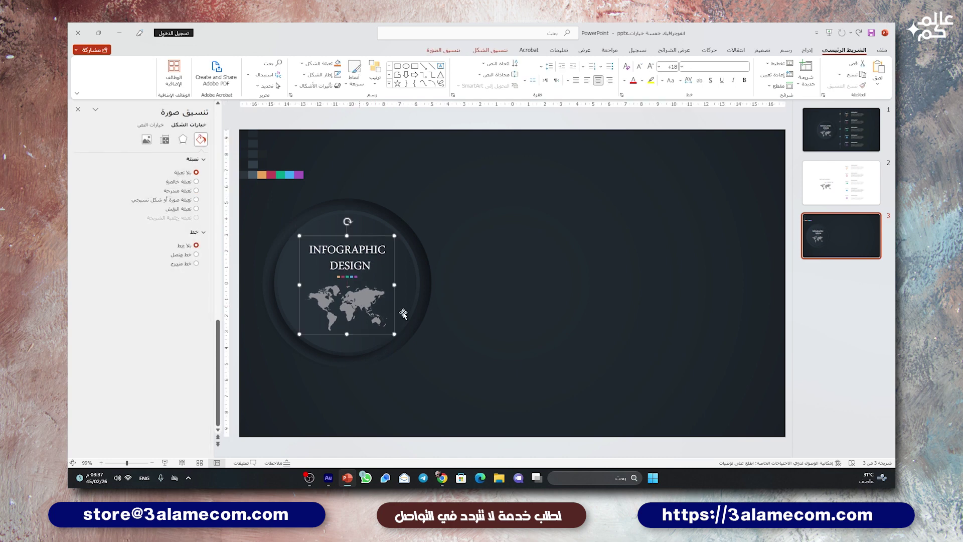
left_click(484, 333)
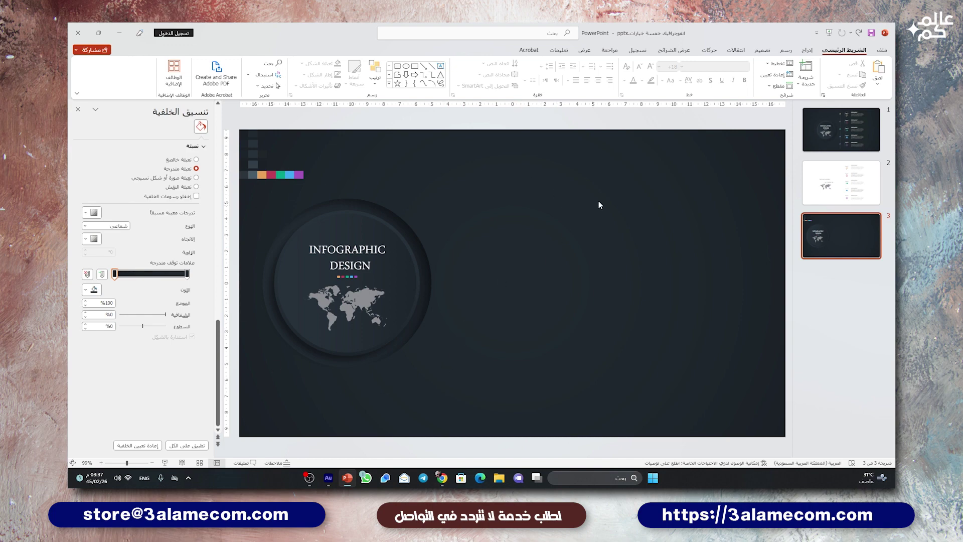
Draw a tall rounded-rectangle bar right of the circle with fully rounded ends
left_click(808, 50)
left_click(748, 70)
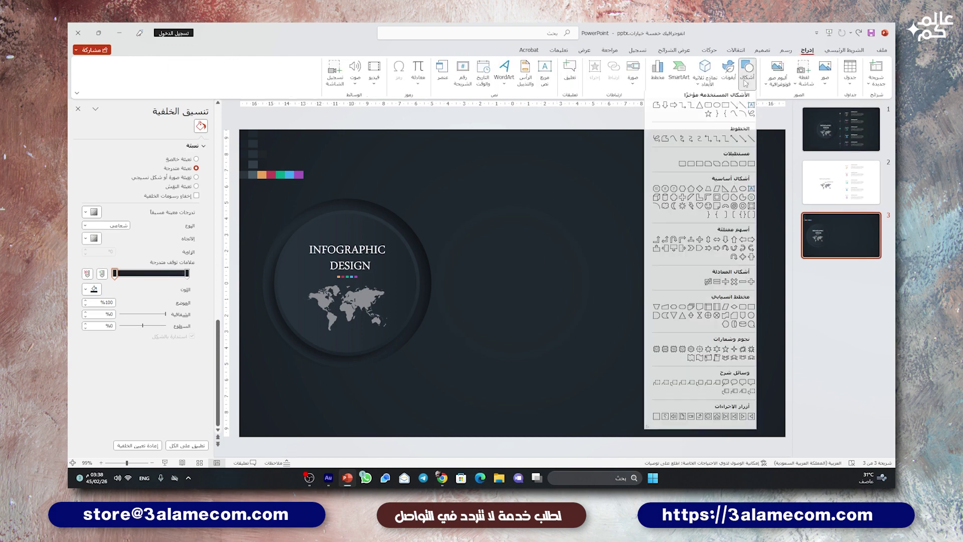
left_click(708, 108)
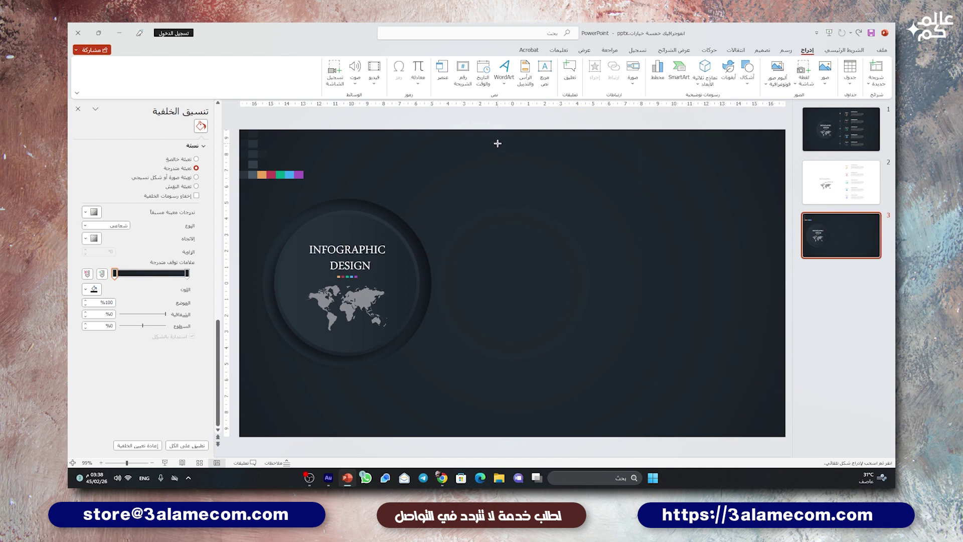
mouse_move(498, 144)
left_mouse_down()
mouse_move(512, 232)
mouse_move(511, 429)
left_mouse_up()
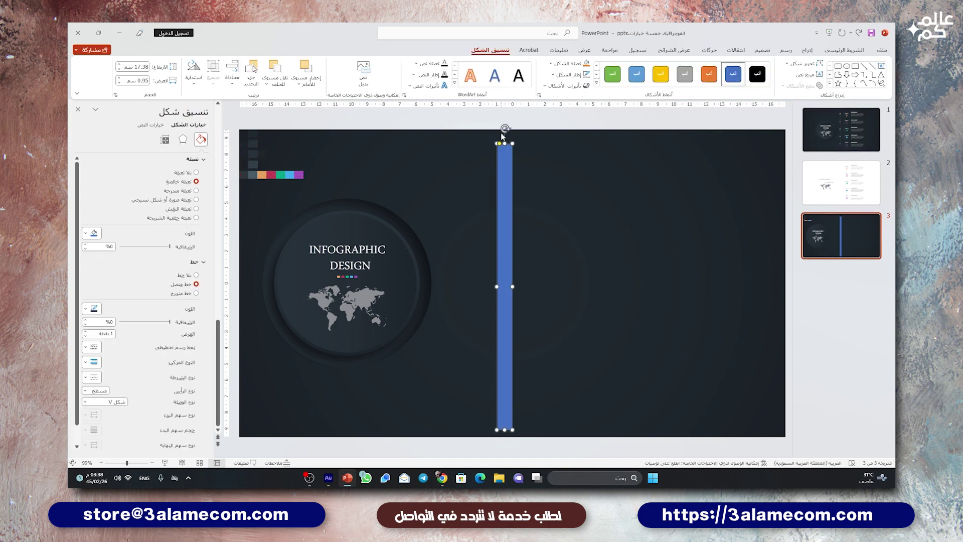
left_click_drag(500, 144, 511, 145)
Remove the bar's outline and give it a gradient fill
left_click(568, 74)
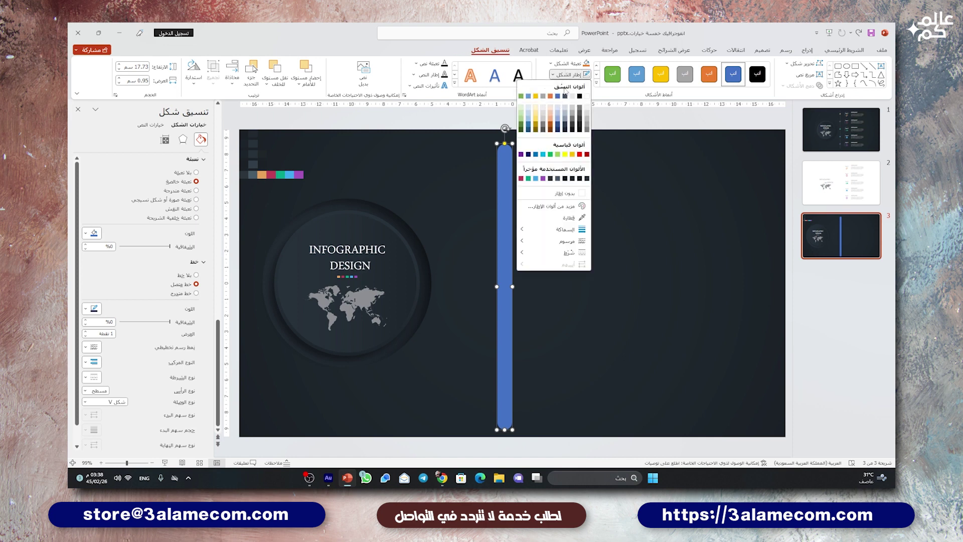
left_click(565, 194)
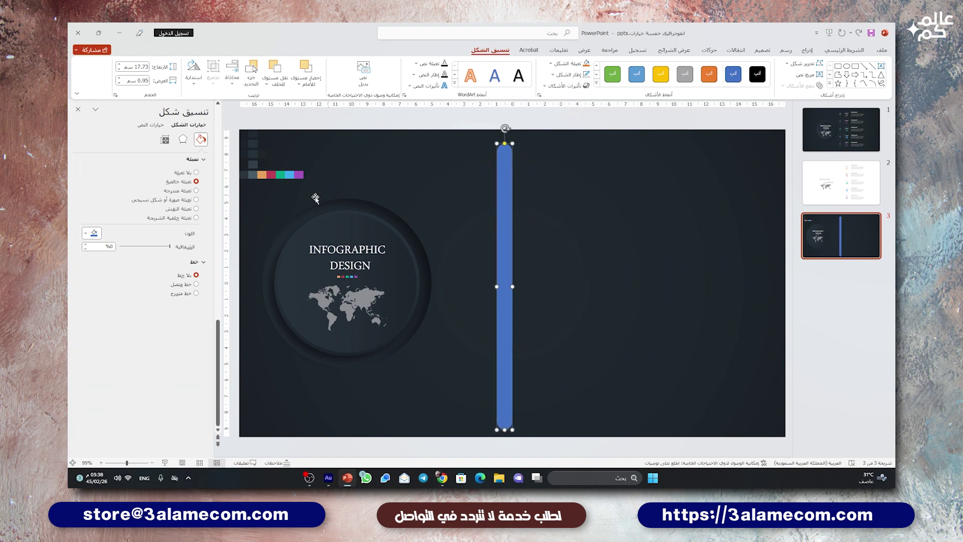
left_click(178, 192)
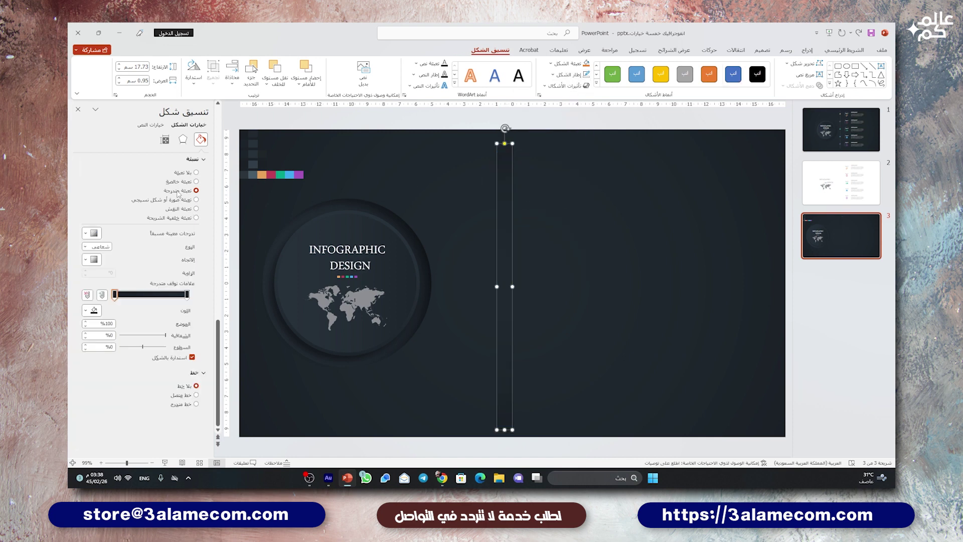
Add a middle gradient stop at 53% and eyedrop slide colours onto the right and left stops
left_click(149, 295)
left_click(188, 295)
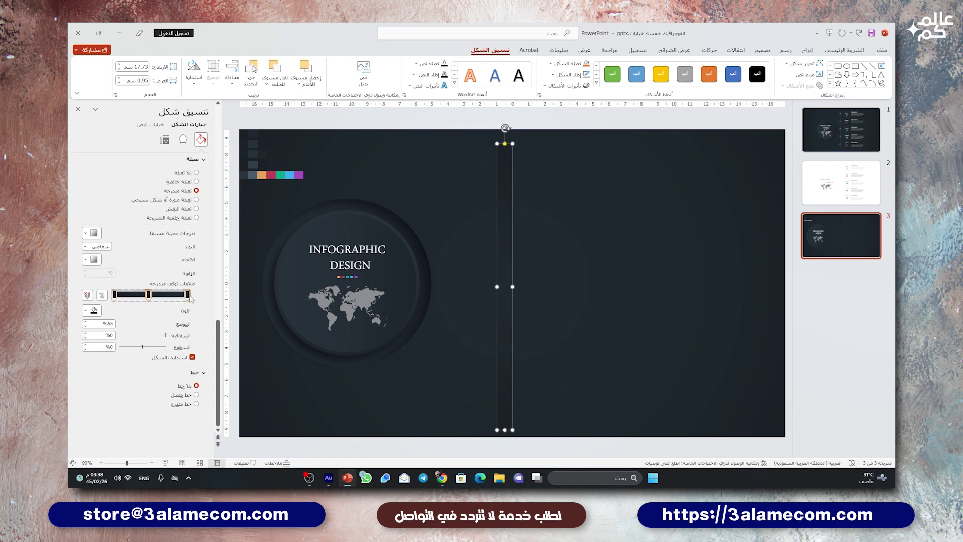
left_click(99, 311)
left_click(123, 440)
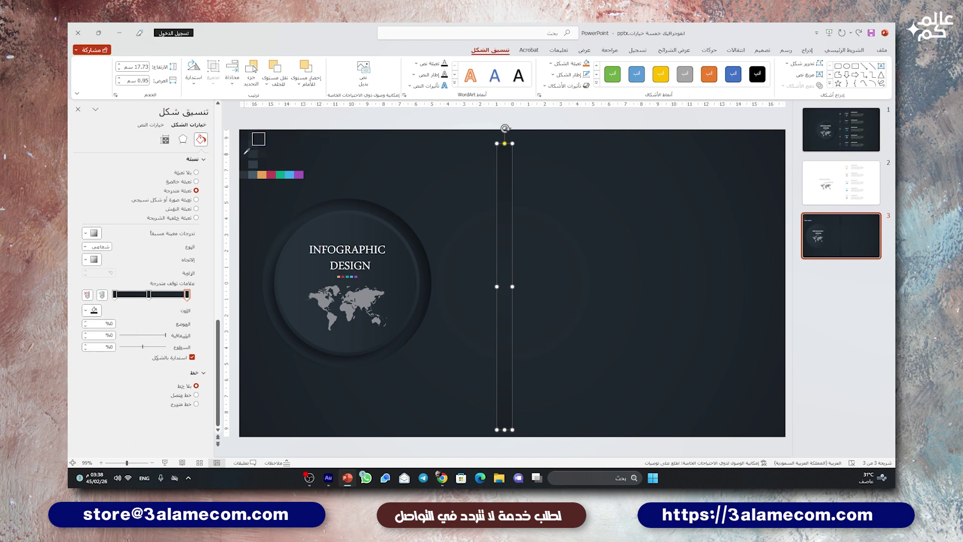
left_click(246, 150)
left_click(116, 296)
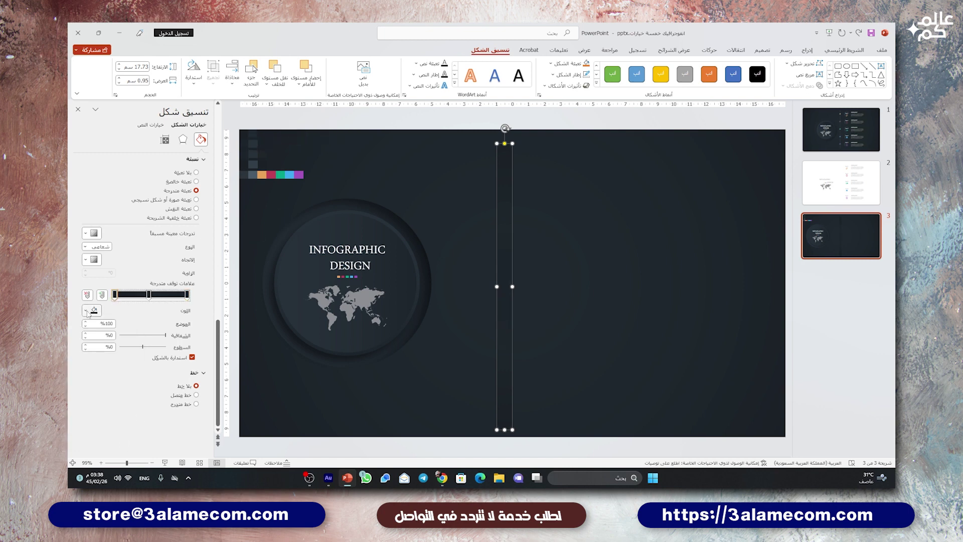
left_click(93, 310)
left_click(123, 440)
left_click(278, 136)
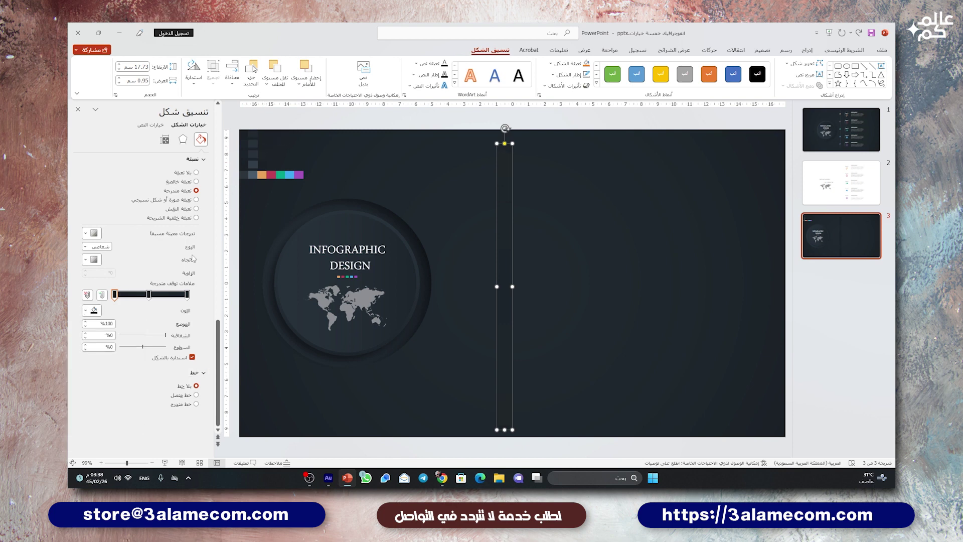
Eyedrop a slide colour onto the middle stop and make the gradient linear at 0°
left_click(149, 295)
left_click(93, 311)
left_click(137, 438)
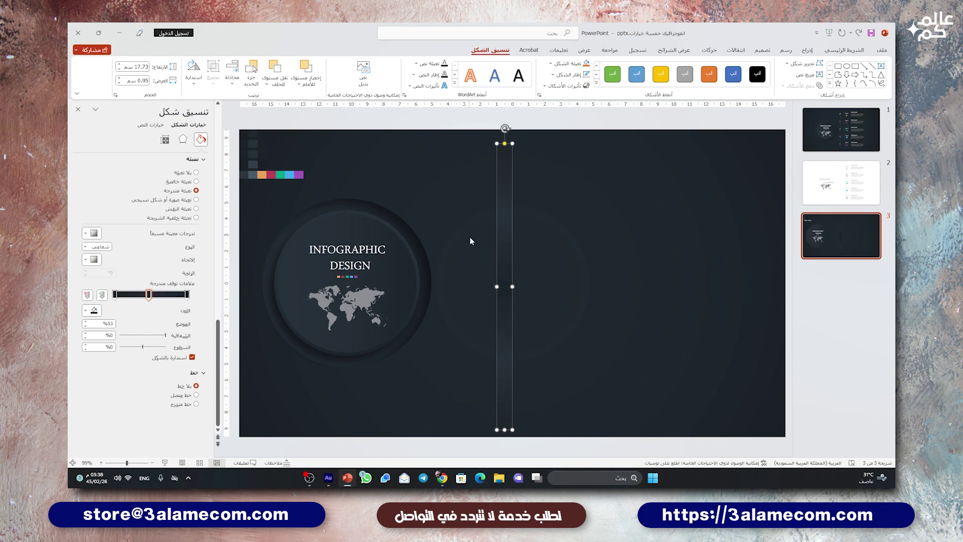
left_click(92, 260)
left_click(95, 278)
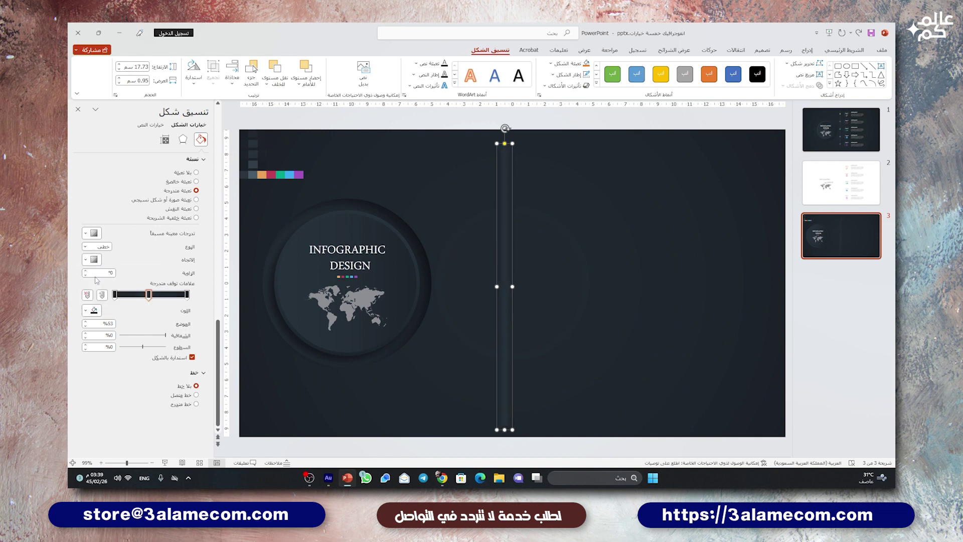
left_click(463, 202)
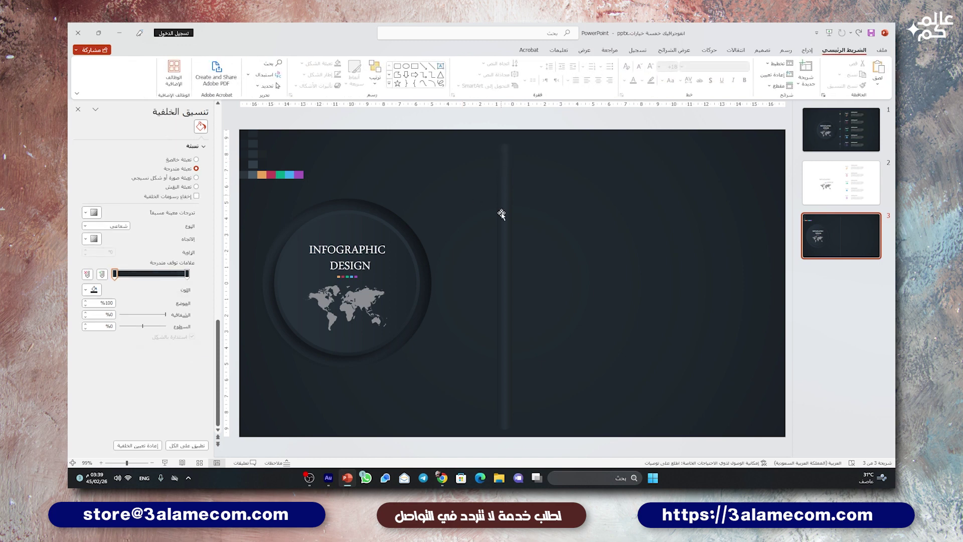
Give the vertical bar an inner shadow preset, then lower its transparency and blur
left_click(504, 161)
left_click(183, 139)
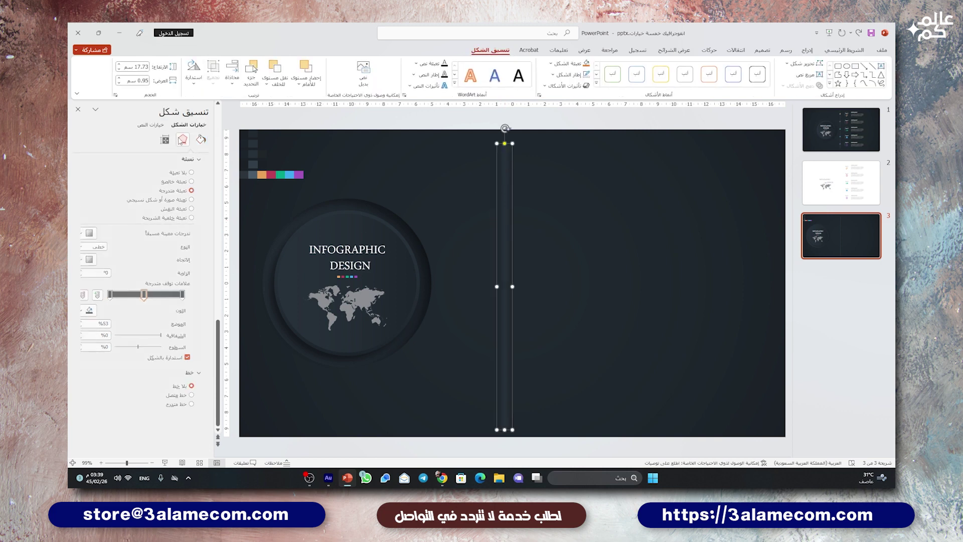
left_click(90, 172)
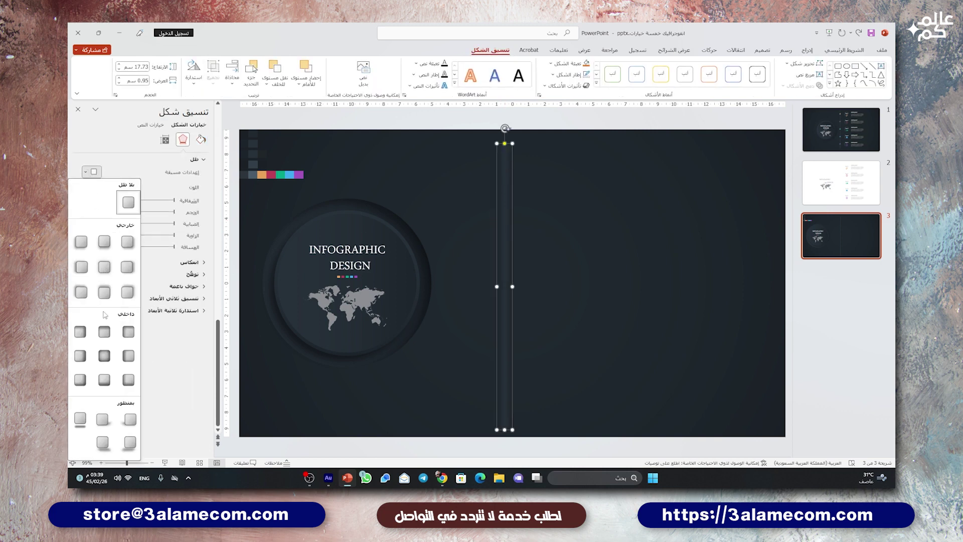
left_click(105, 361)
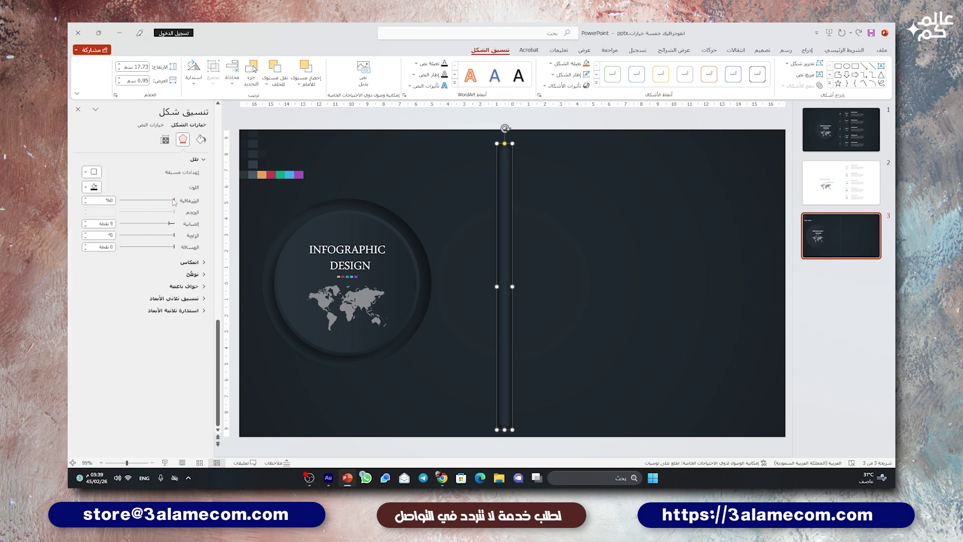
left_click_drag(174, 200, 153, 202)
left_click_drag(170, 228, 166, 226)
left_click(457, 119)
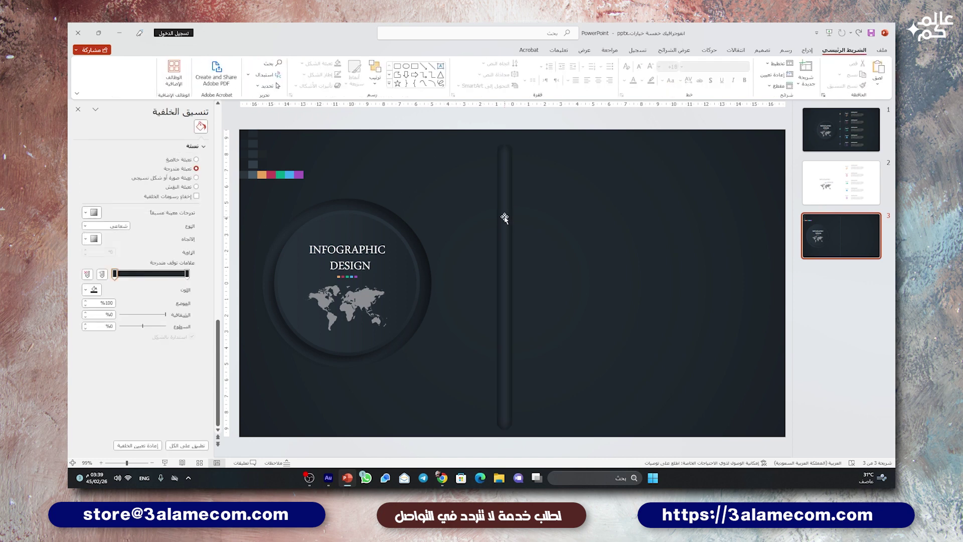
Centre the bar horizontally and vertically on the slide, then move it just right of the circle
left_click_drag(504, 218, 479, 214)
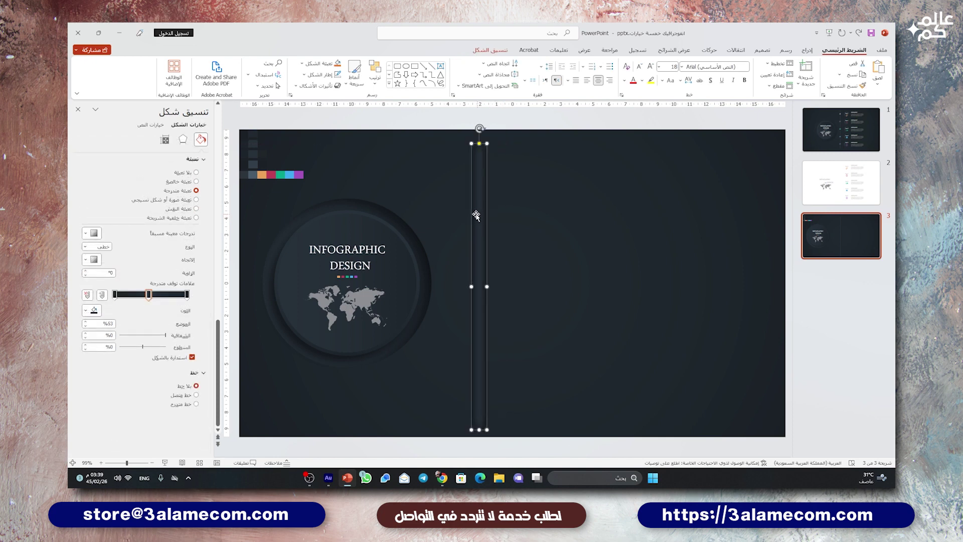
left_click(477, 50)
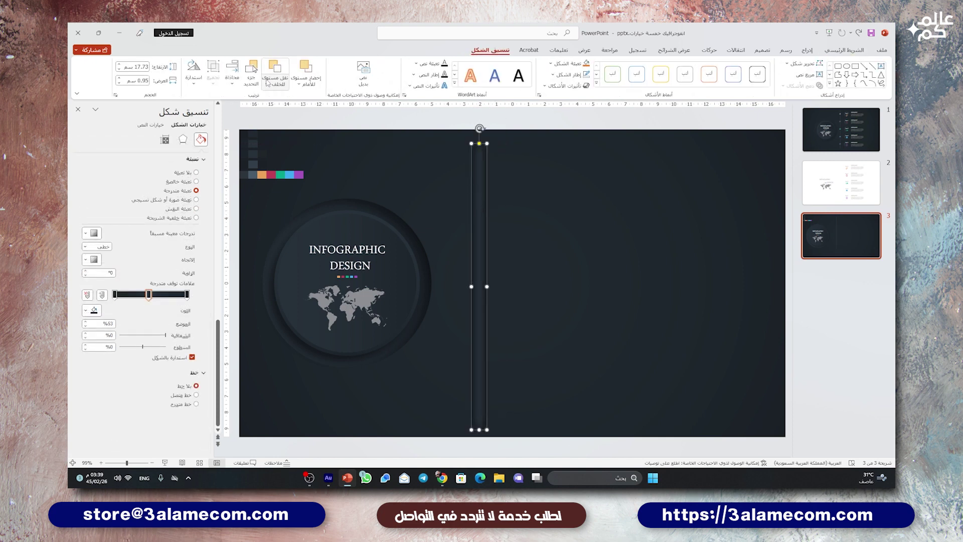
left_click(232, 73)
left_click(211, 109)
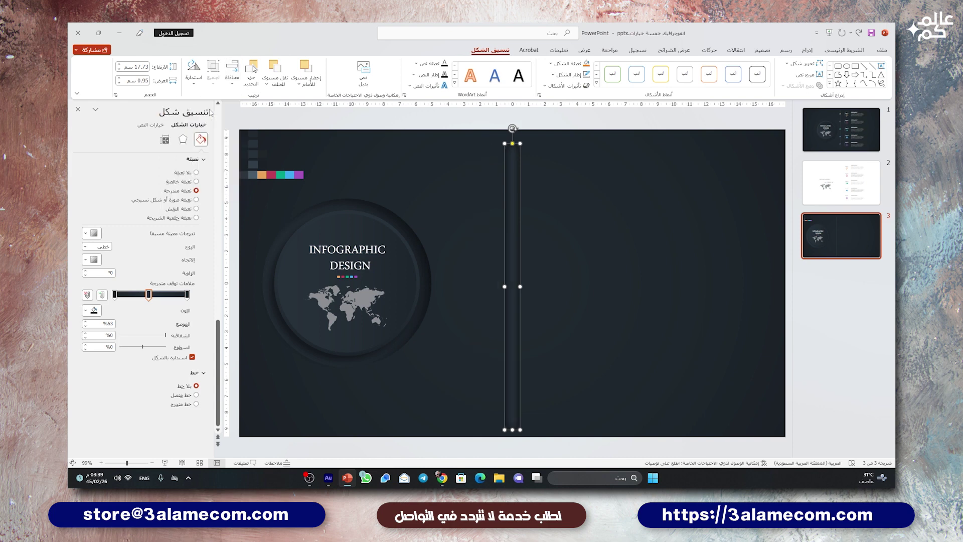
left_click(232, 73)
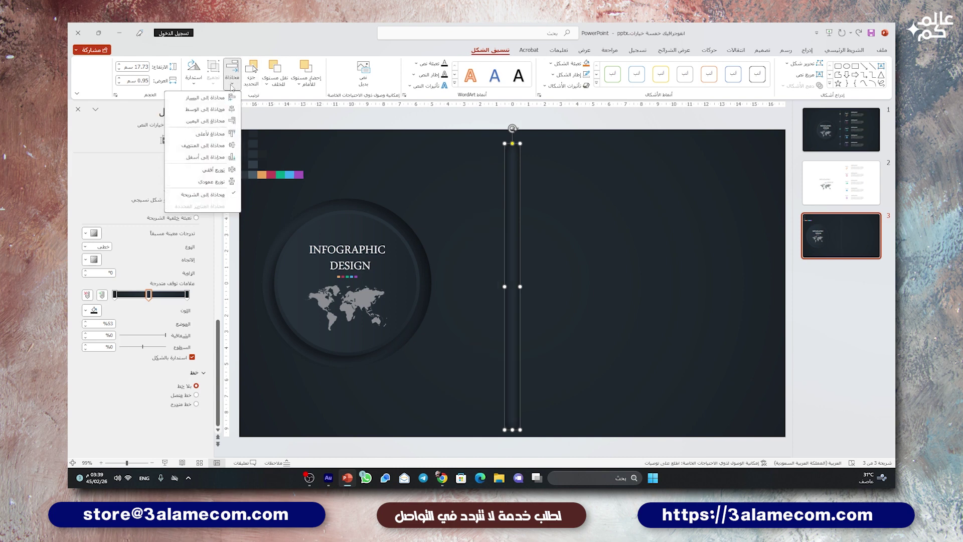
left_click(204, 145)
mouse_move(512, 192)
left_mouse_down()
mouse_move(453, 189)
mouse_move(462, 189)
left_mouse_up()
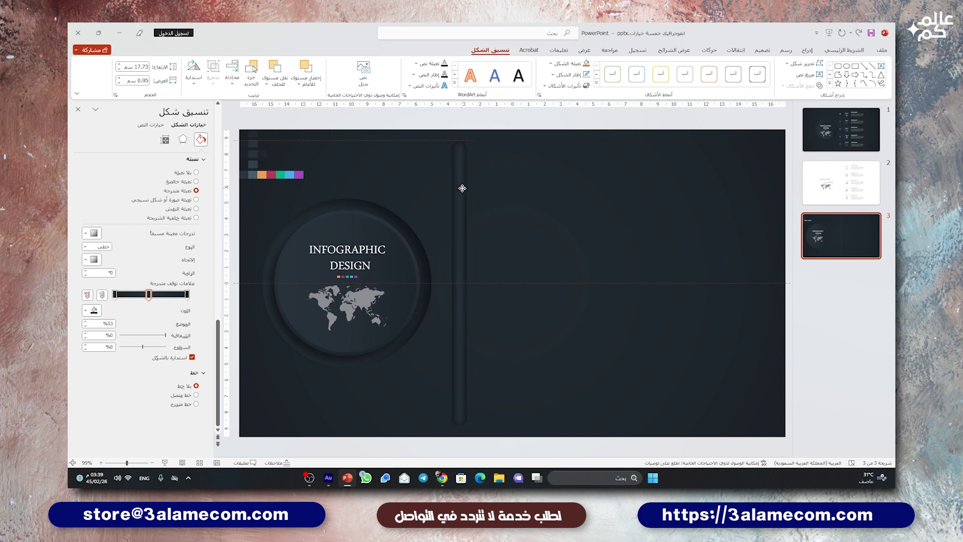
left_click(630, 191)
Pick the Rounded Rectangle shape to draw a new box
left_click(807, 50)
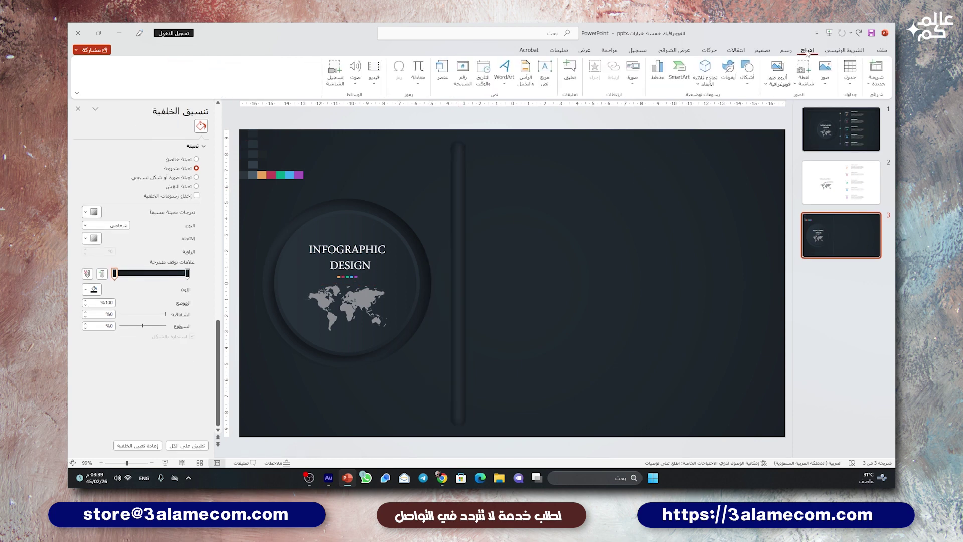
left_click(747, 71)
left_click(709, 108)
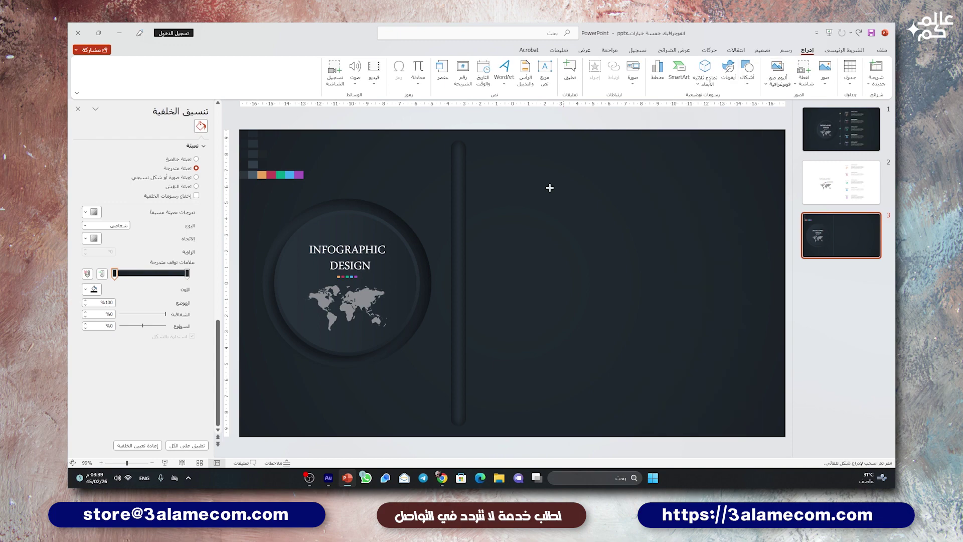
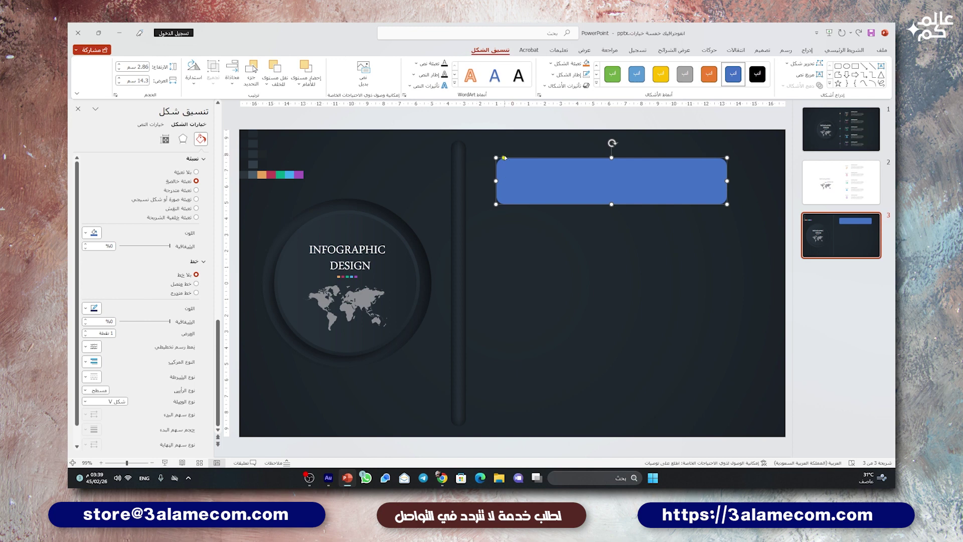
Turn the rectangle into a pill with no outline and the dark background fill, widened at top right
left_click_drag(505, 158, 552, 153)
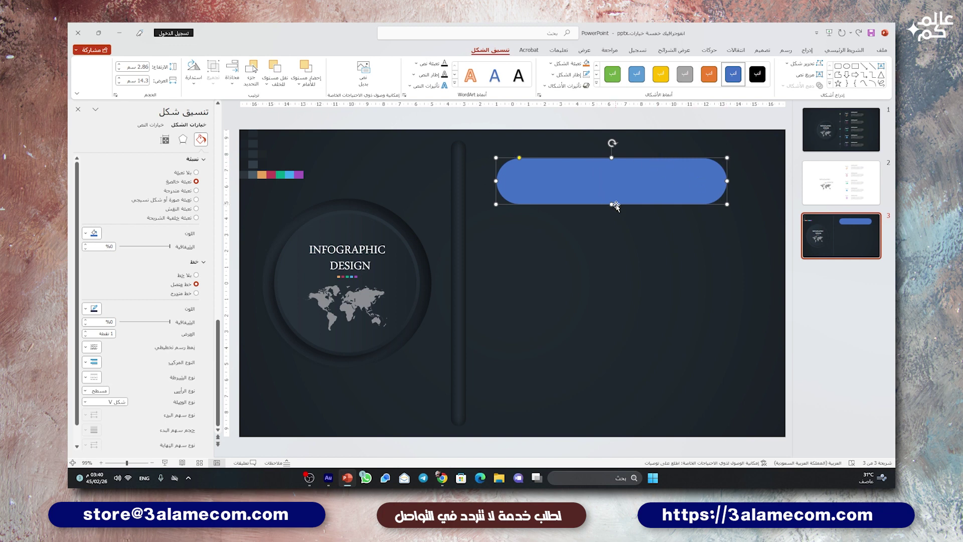
left_click(570, 75)
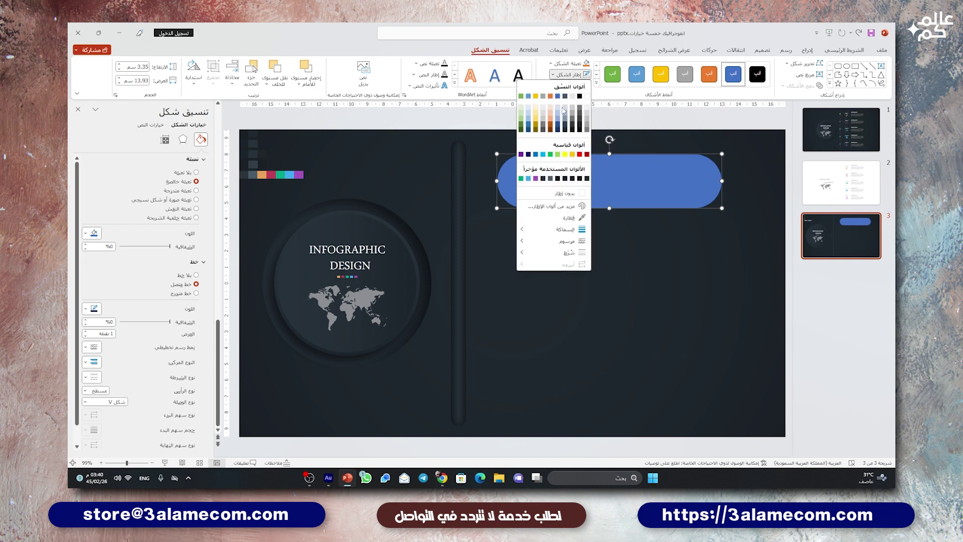
left_click(563, 176)
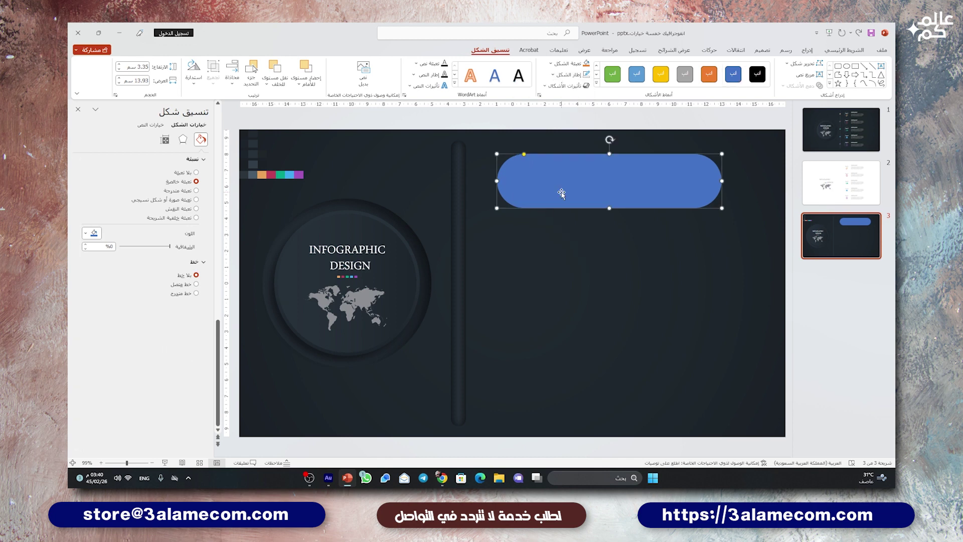
left_click(87, 233)
left_click(159, 305)
left_click(246, 163)
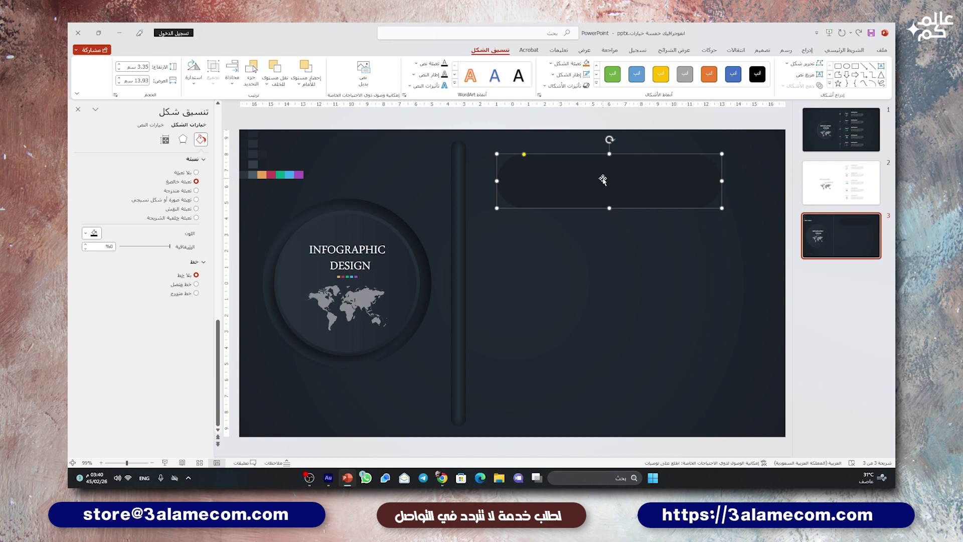
left_click_drag(722, 181, 750, 180)
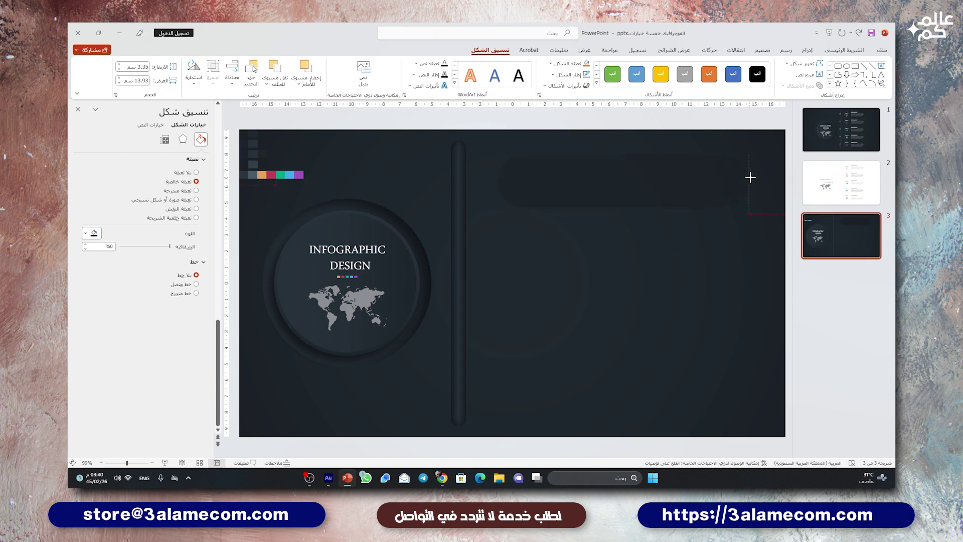
left_click_drag(652, 176, 650, 171)
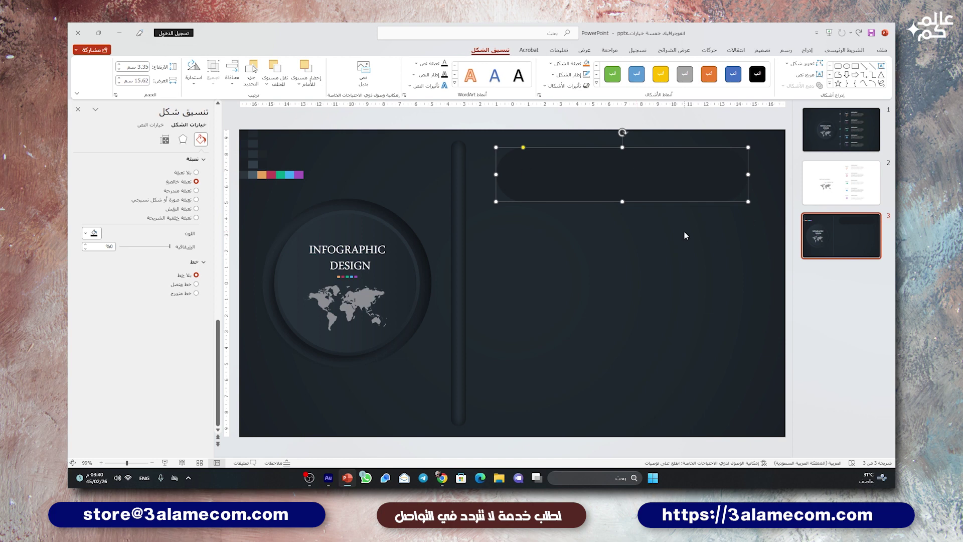
Place a shrunken copy of the large circle inside the pill with a 21 pt shadow blur
left_click(362, 203)
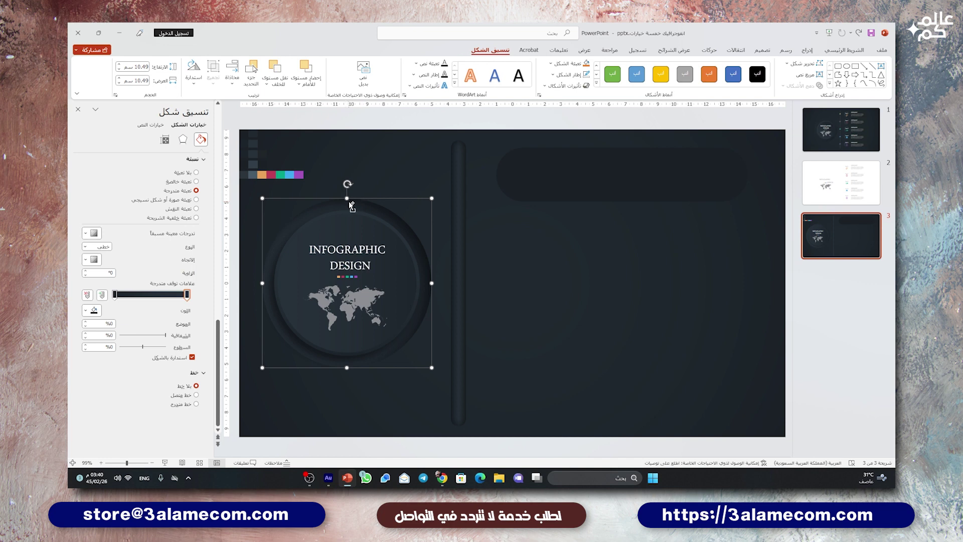
key("Delete")
key("ctrl+z")
left_click(596, 208)
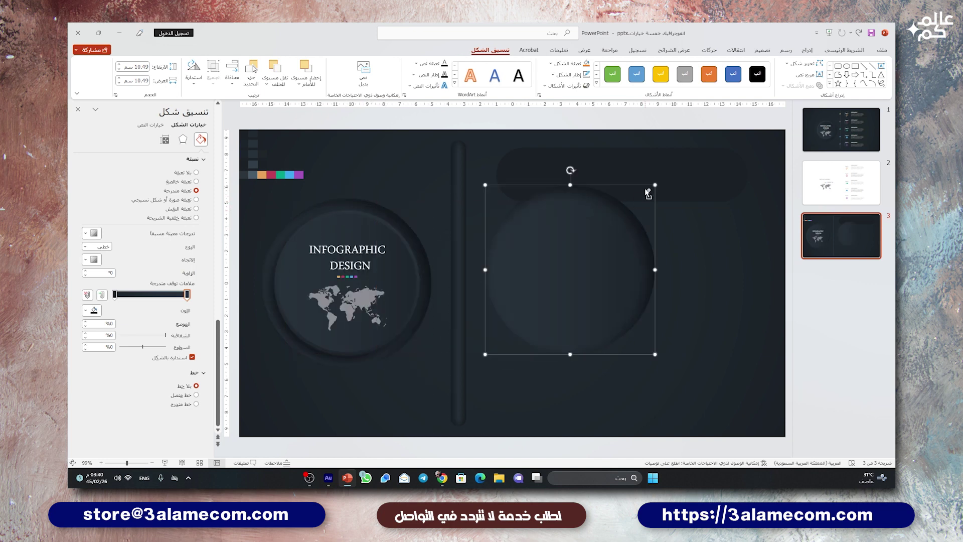
mouse_move(648, 191)
left_mouse_down()
mouse_move(598, 242)
mouse_move(537, 172)
left_mouse_up()
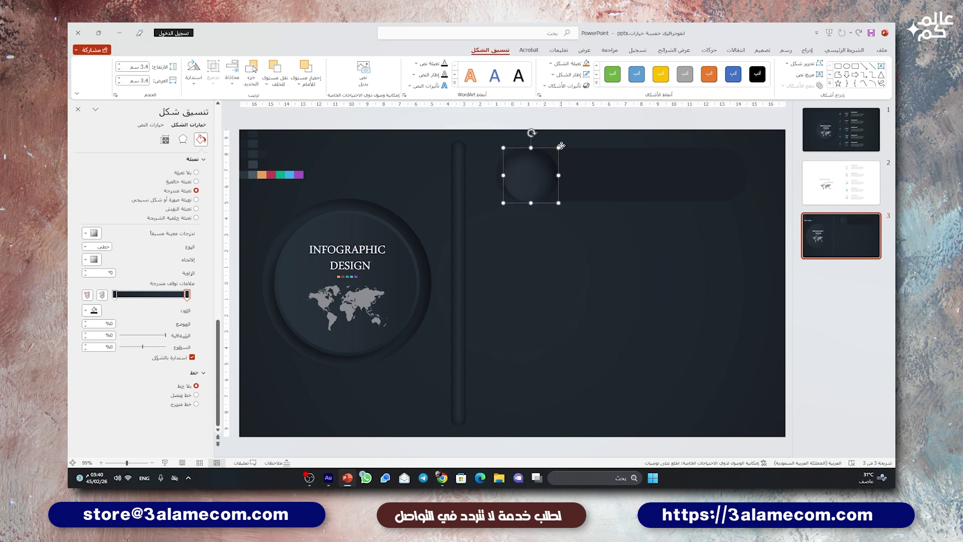
key("Return")
left_click_drag(560, 152, 544, 167)
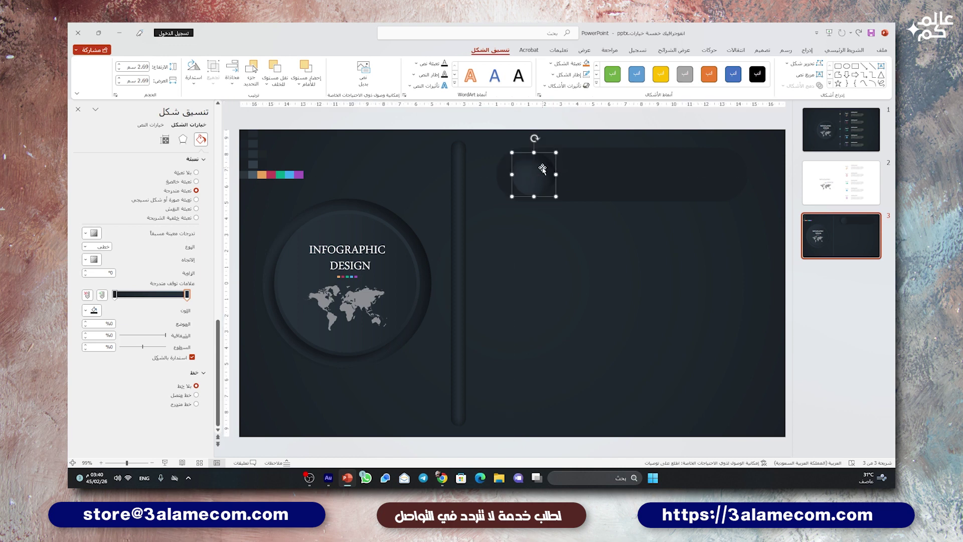
left_click(183, 140)
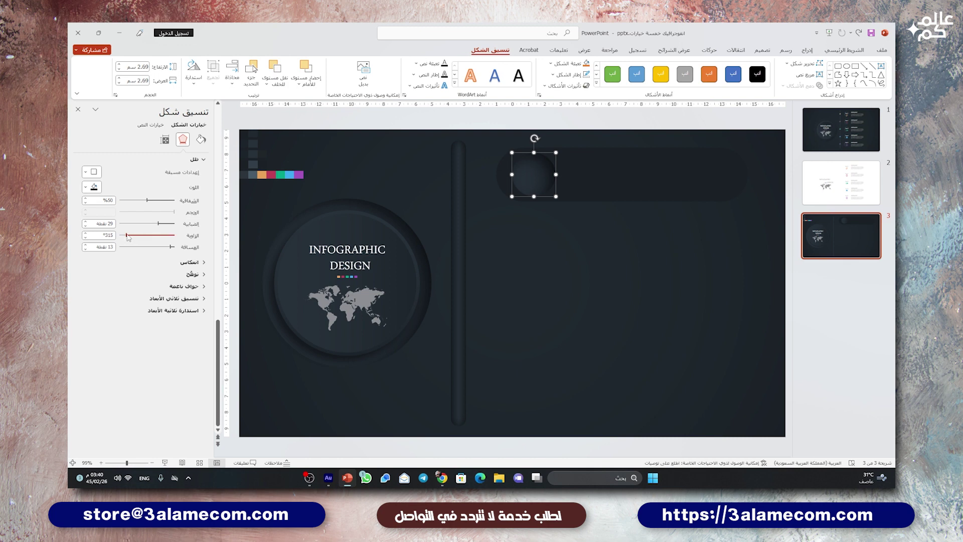
left_click_drag(160, 226, 164, 224)
Add another circle copy, enlarged to 2.62 cm and centred over the pill marker
left_click(369, 218)
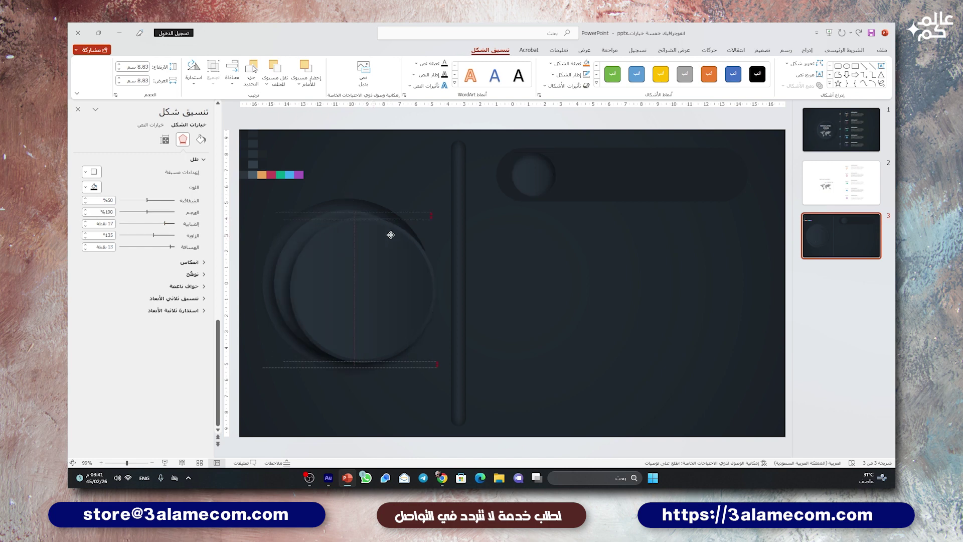
mouse_move(370, 219)
left_mouse_down()
mouse_move(585, 203)
mouse_move(591, 238)
mouse_move(557, 191)
mouse_move(548, 161)
mouse_move(559, 157)
left_mouse_up()
left_click(552, 167)
scroll(552, 167, "up", 5)
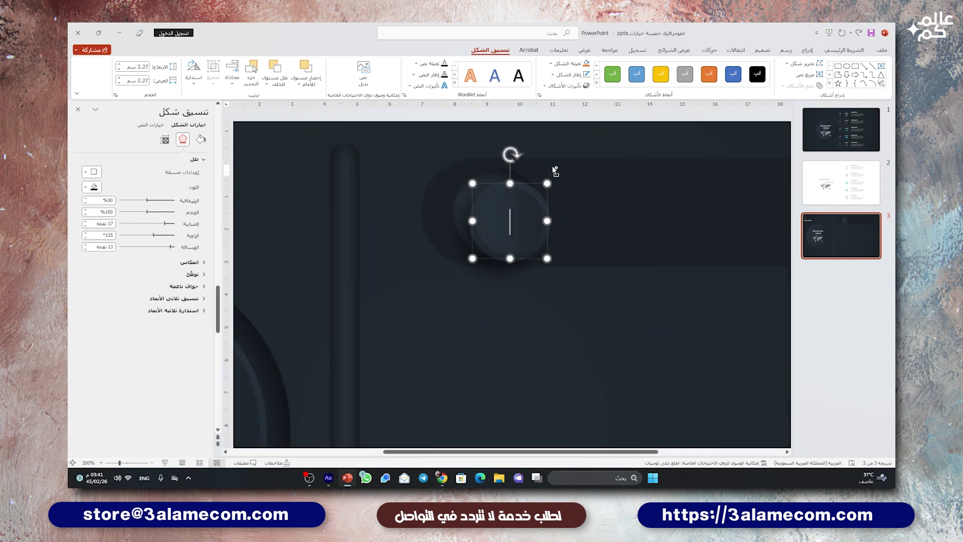
scroll(553, 170, "up", 5)
left_click_drag(553, 233, 510, 218)
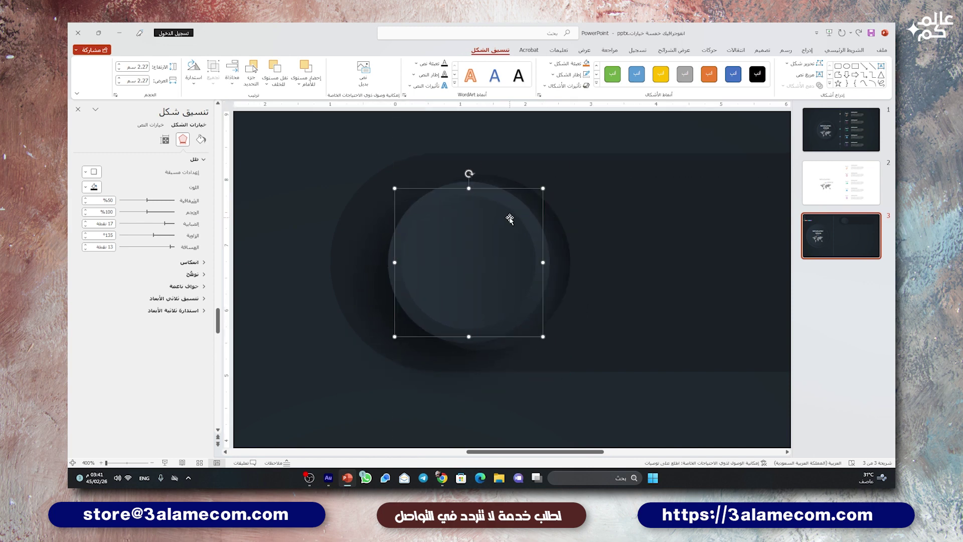
left_click(385, 350)
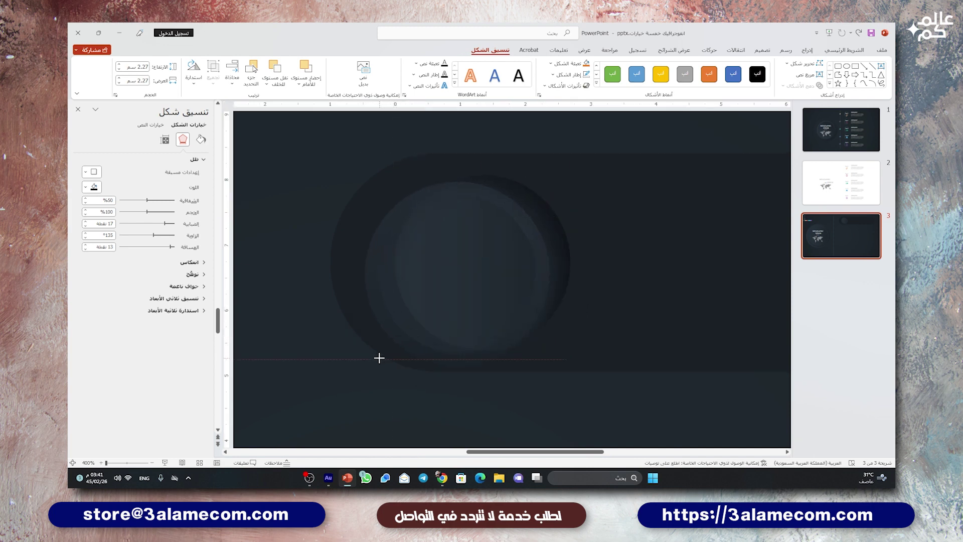
left_click_drag(385, 350, 369, 361)
left_click_drag(523, 260, 538, 240)
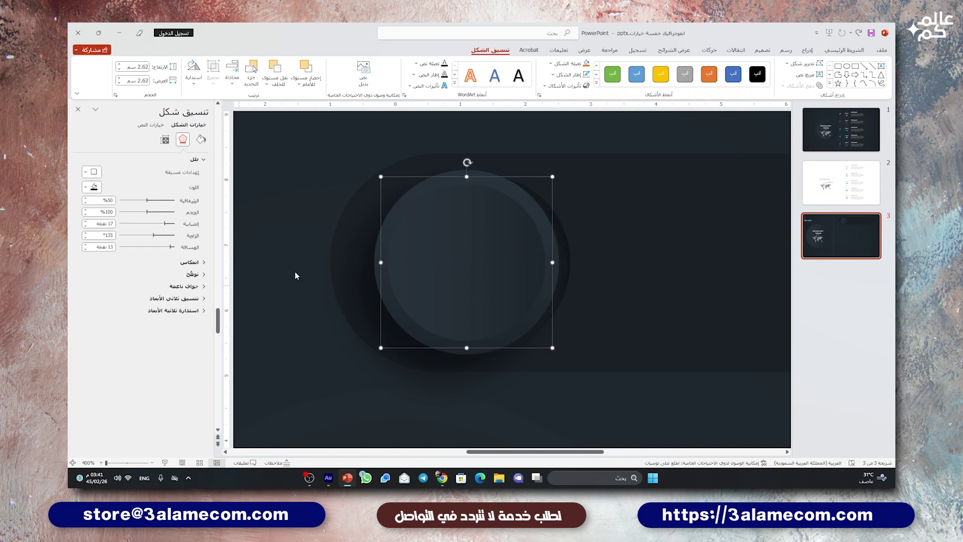
Give the circle a 3.25 pt gradient outline and a 65% transparent, shorter shadow
left_click(201, 139)
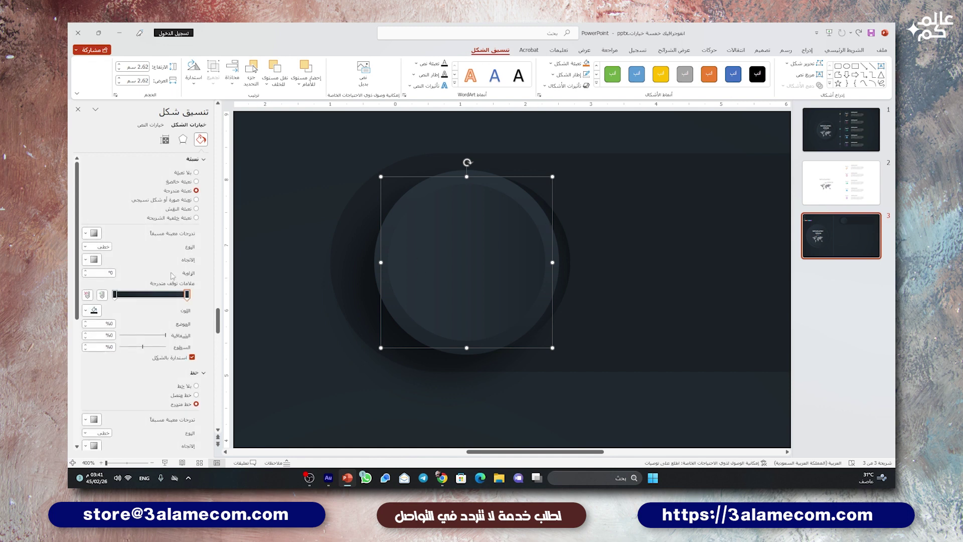
scroll(153, 392, "down", 1)
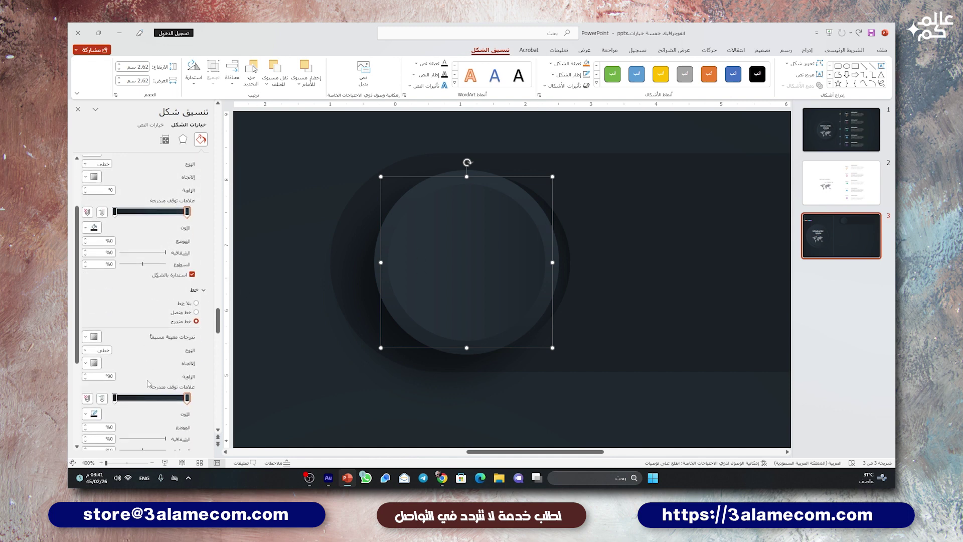
scroll(170, 402, "down", 1)
scroll(187, 410, "down", 1)
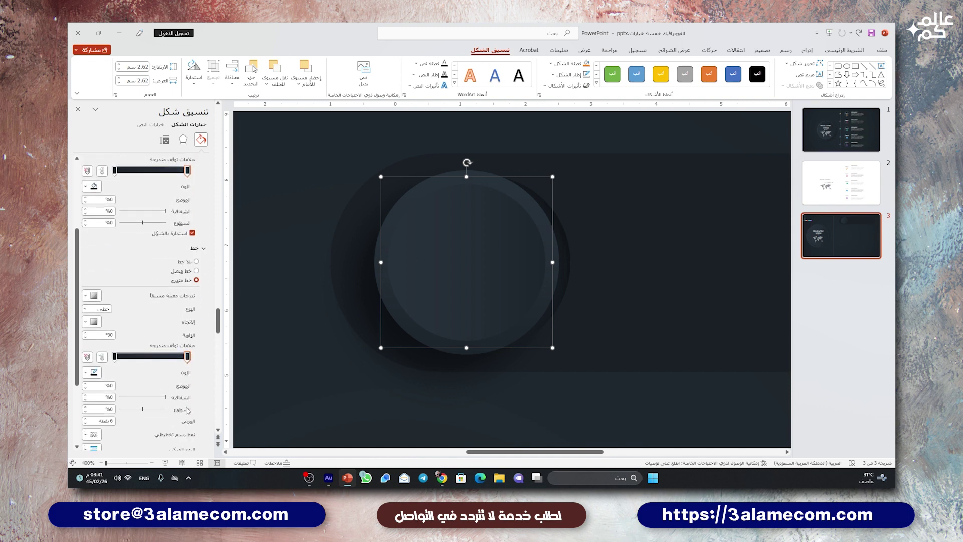
left_click(86, 424)
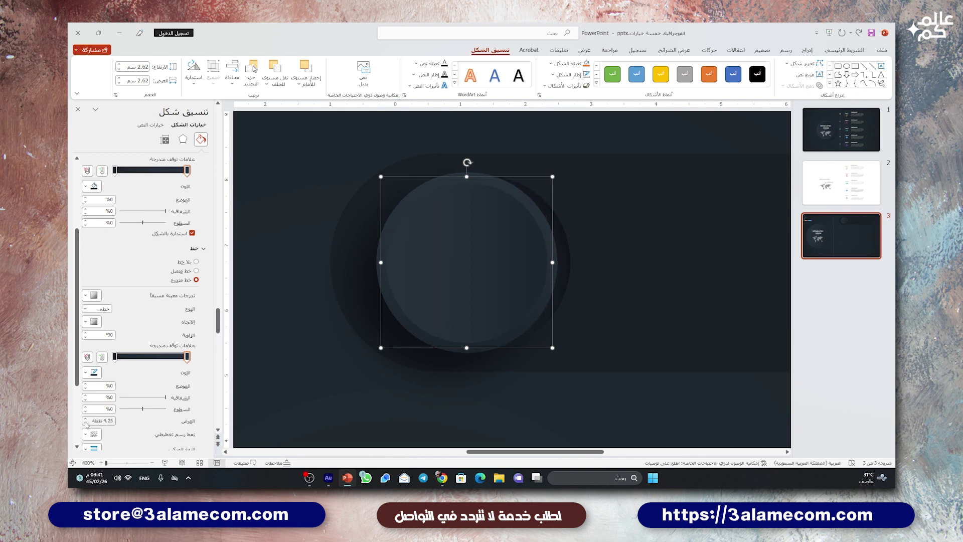
triple_click(85, 424)
left_click(183, 140)
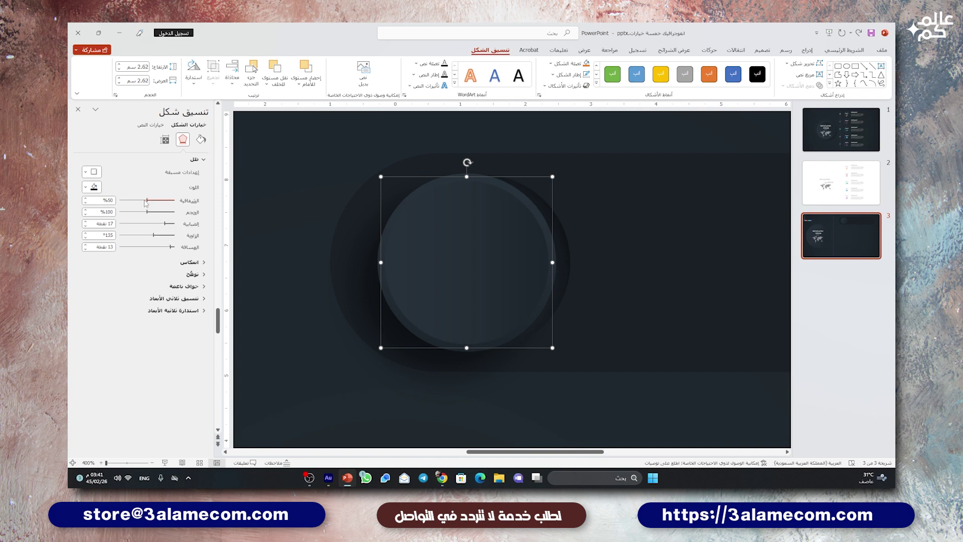
left_click_drag(140, 202, 139, 202)
left_click(86, 250)
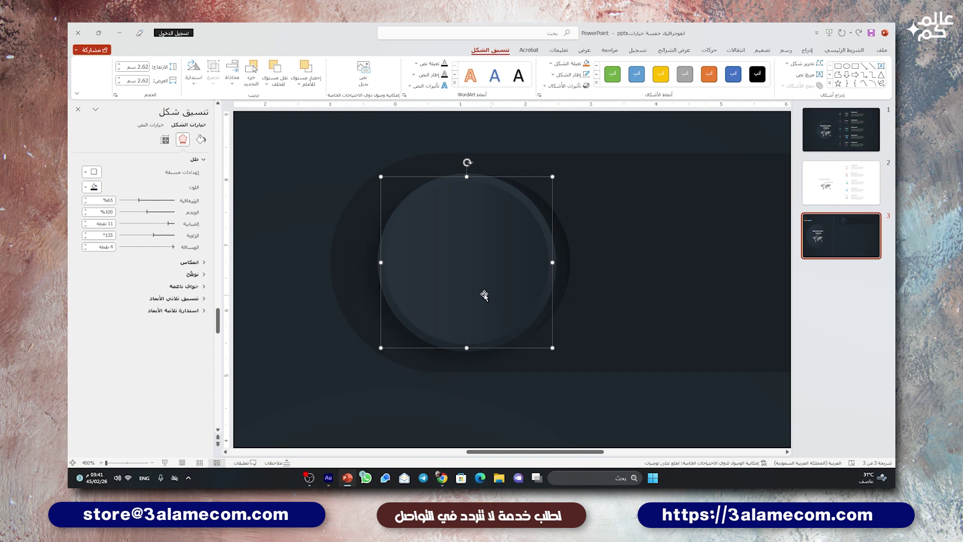
left_click(329, 338)
Group the pill and circle into one bar and copy it downward for more steps
scroll(345, 318, "down", 10)
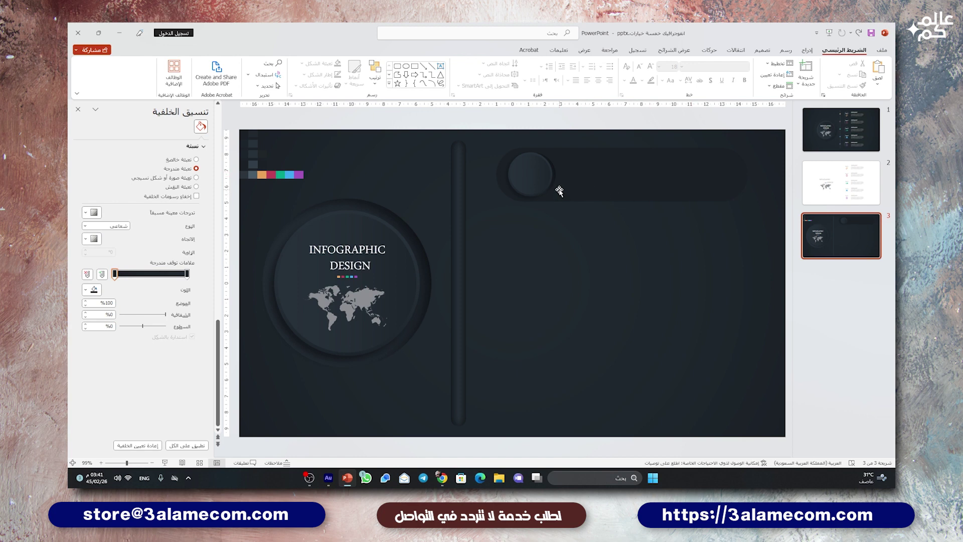
scroll(598, 245, "down", 3)
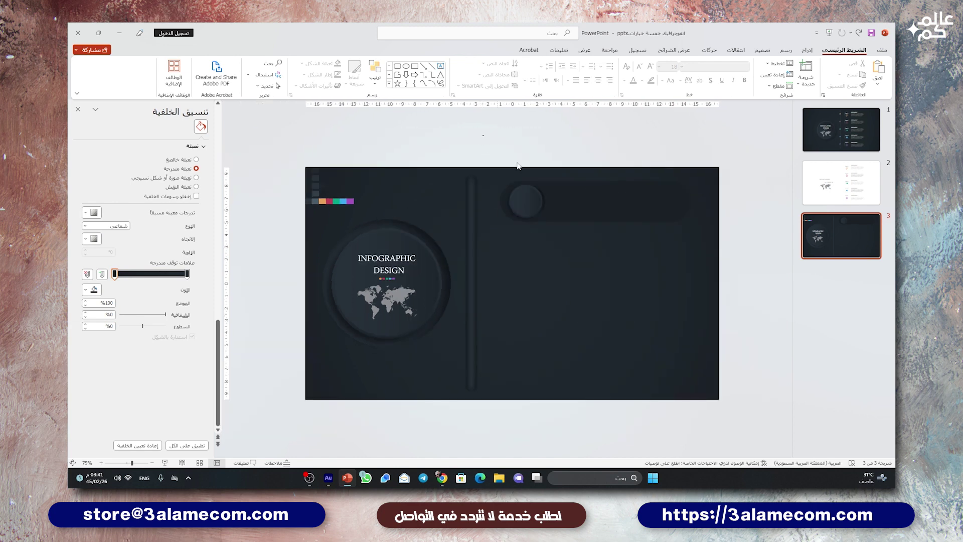
left_click_drag(482, 135, 731, 258)
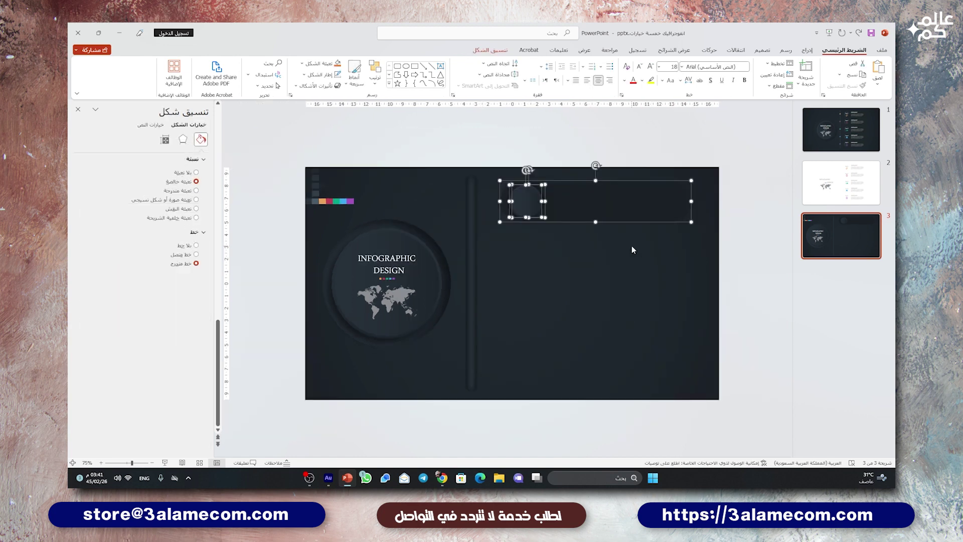
key("ctrl+g")
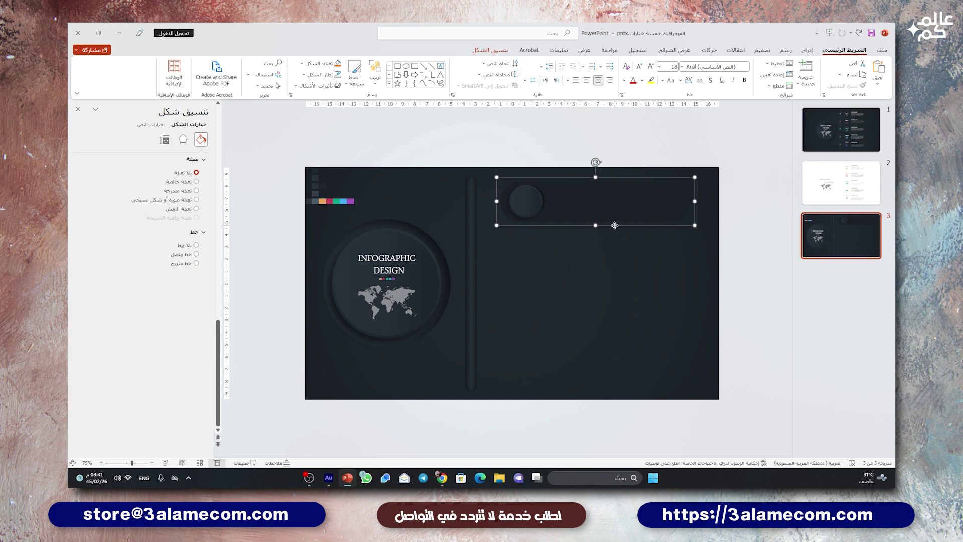
left_click_drag(617, 229, 621, 416)
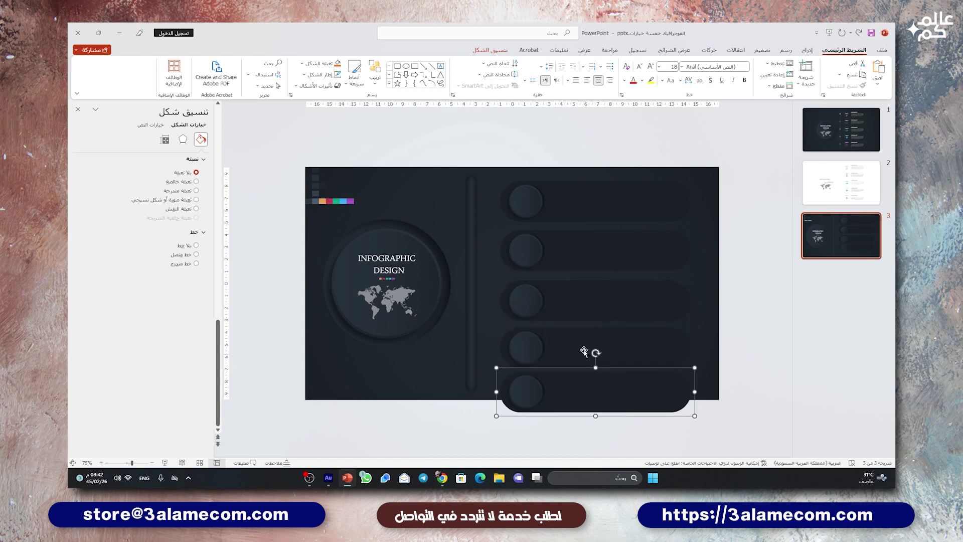
Distribute the five bars vertically and group them into one object
left_click(582, 352, "shift")
left_click(560, 291, "shift")
left_click(562, 256, "shift")
left_click(559, 221, "shift")
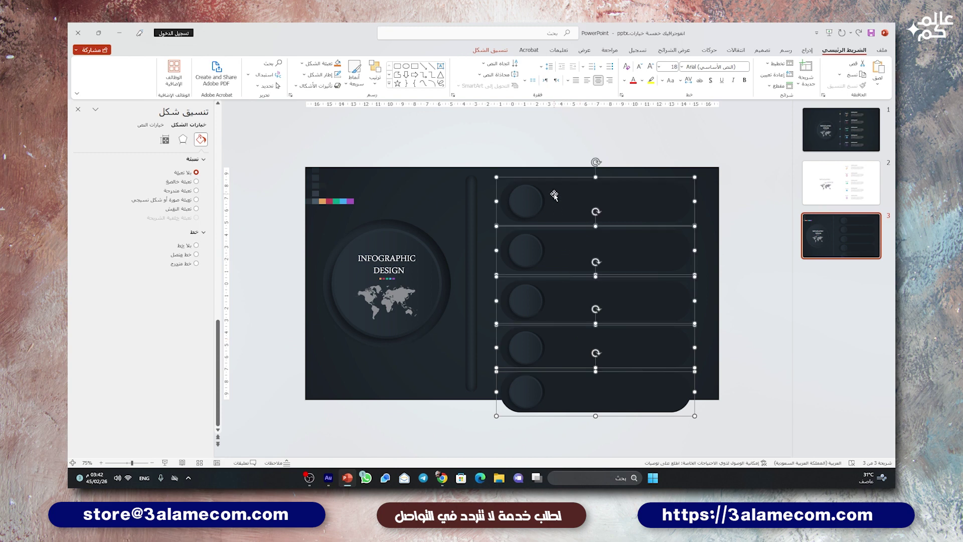
left_click(489, 52)
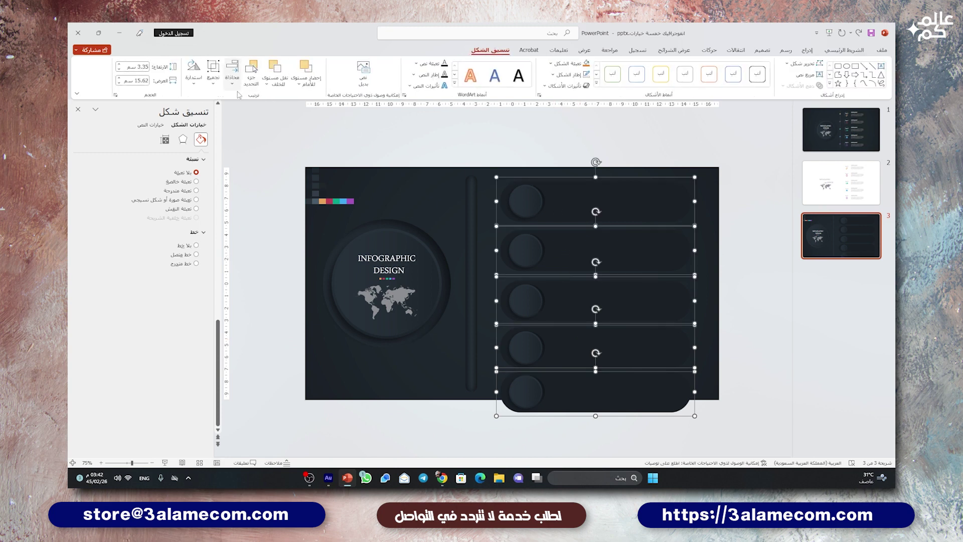
left_click(231, 86)
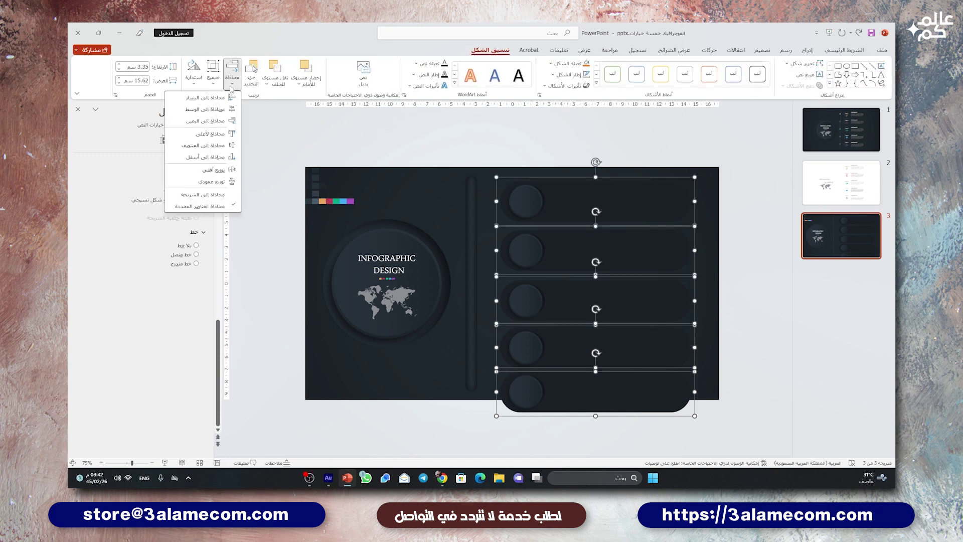
left_click(215, 183)
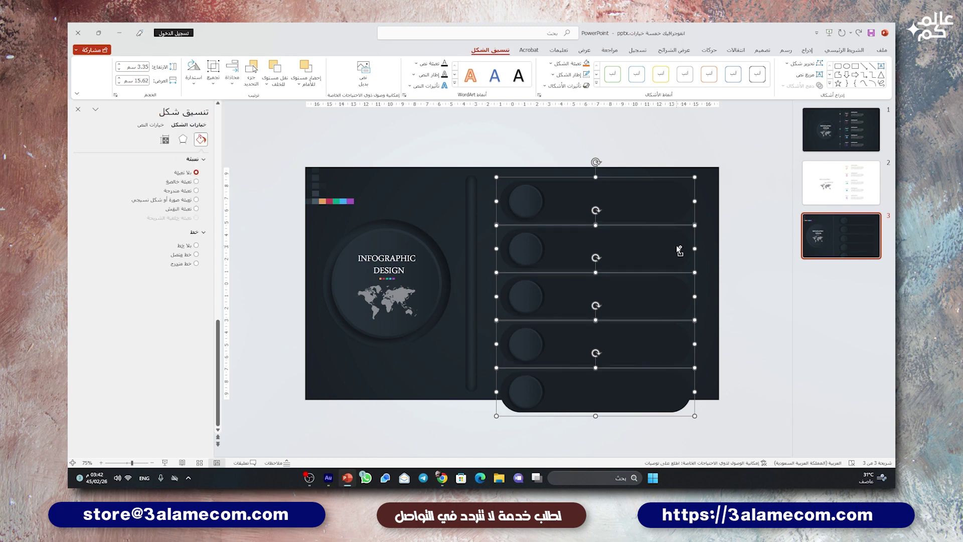
key("ctrl+g")
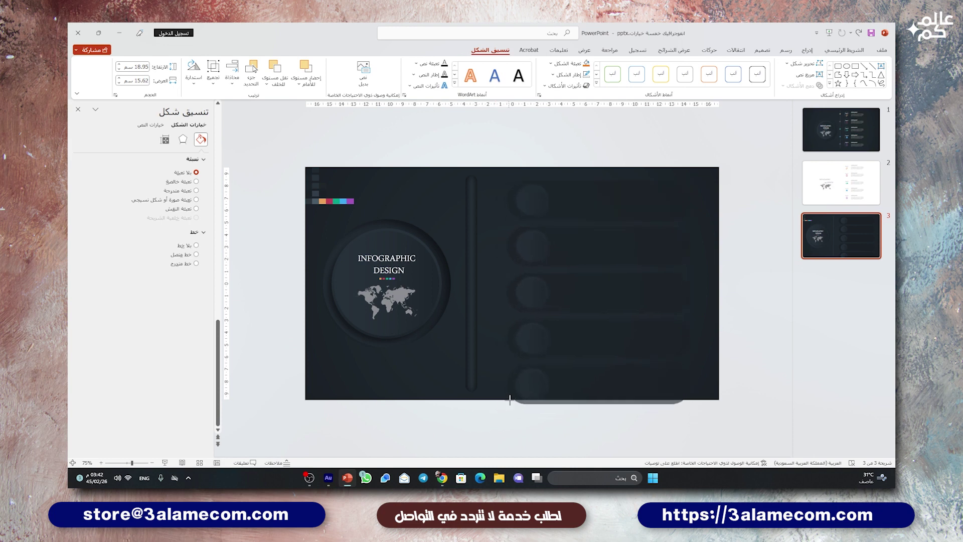
Move the grouped bars left beside the vertical bar
left_click(589, 186)
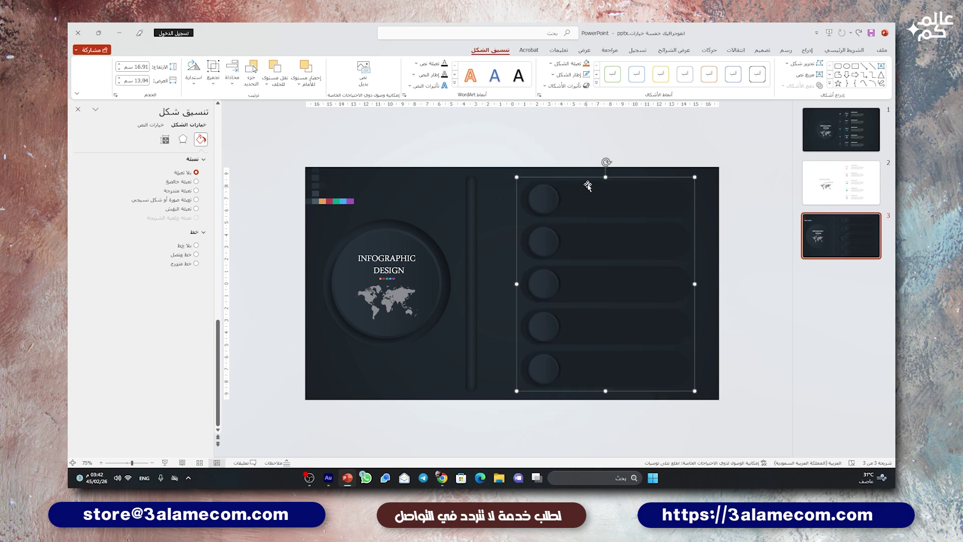
left_click_drag(574, 177, 559, 175)
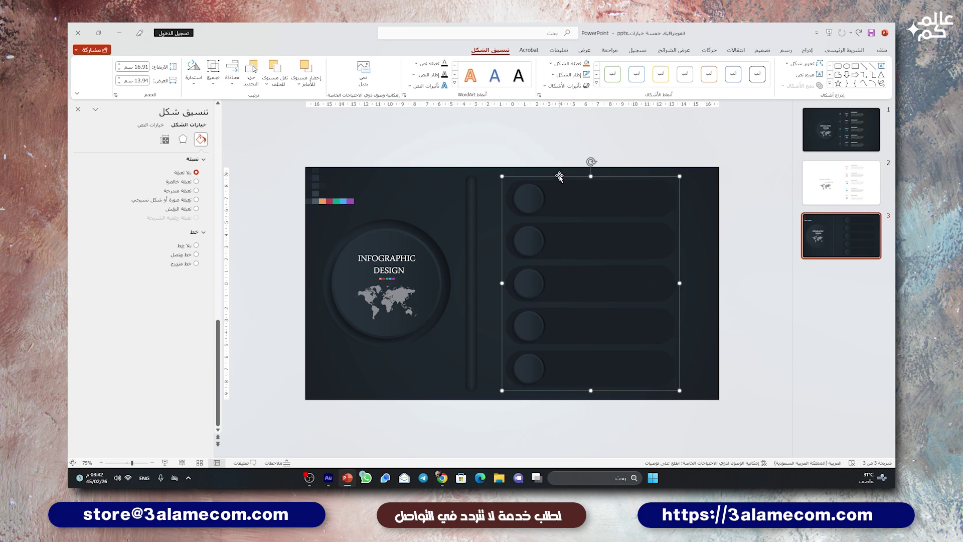
left_click(730, 246)
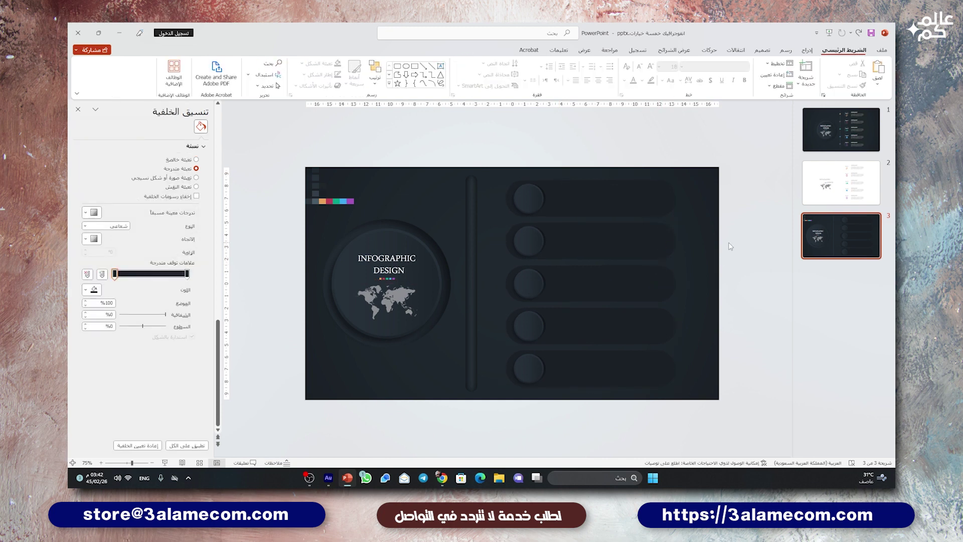
scroll(712, 246, "up", 3)
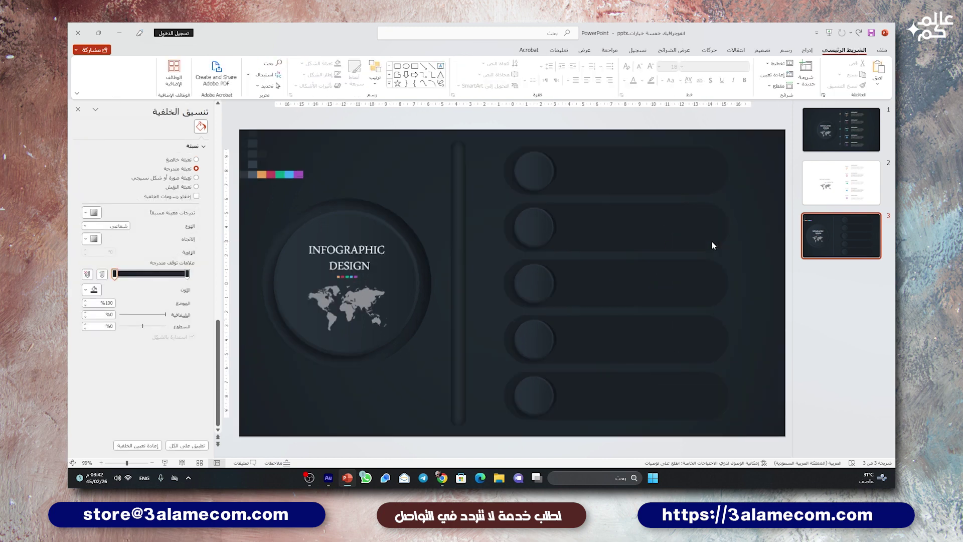
On slide 1, select the Step 01 and Step 02 icon circles
left_click(813, 127)
left_click(553, 181)
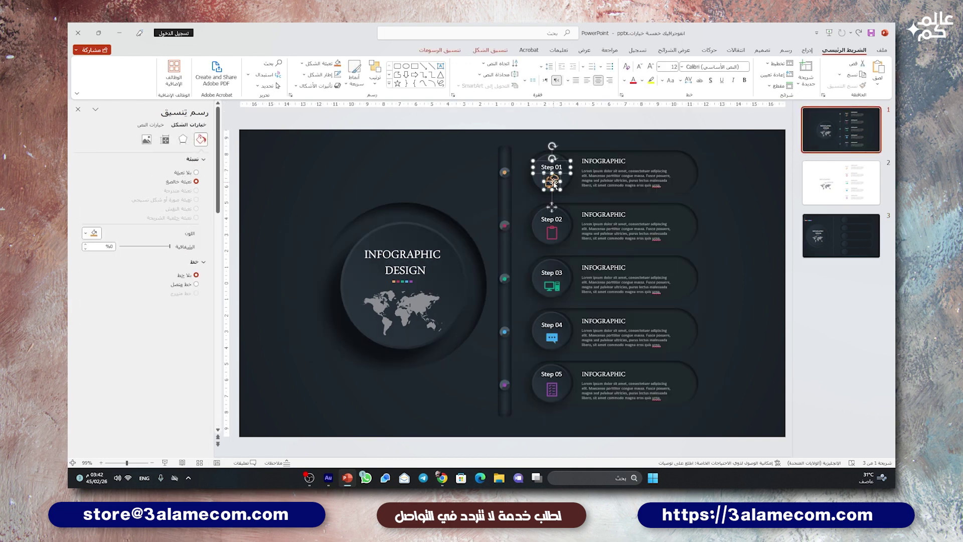
left_click(552, 224, "shift")
Copy the Step 01–05 icon circles from slide 1 and paste them into slide 3's bars
left_click(551, 281, "shift")
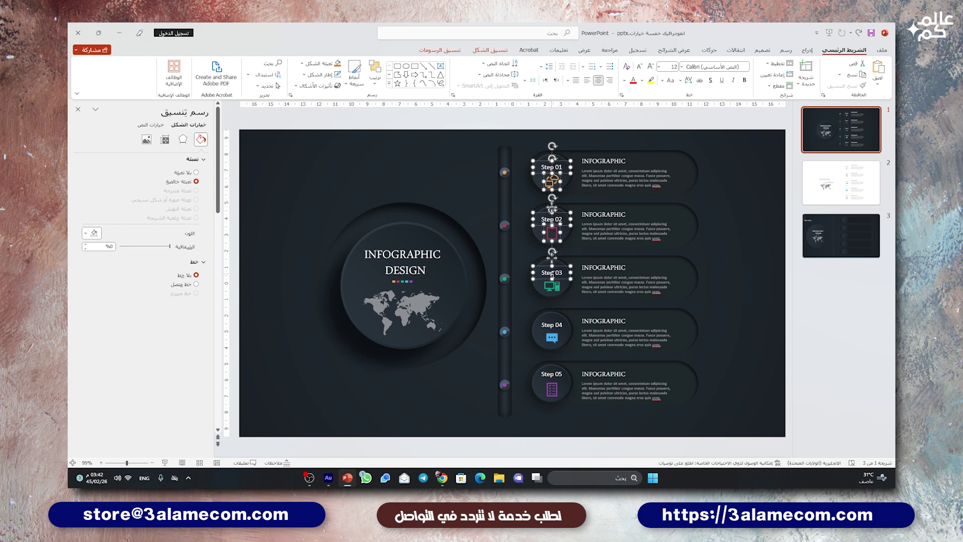
left_click(552, 332, "shift")
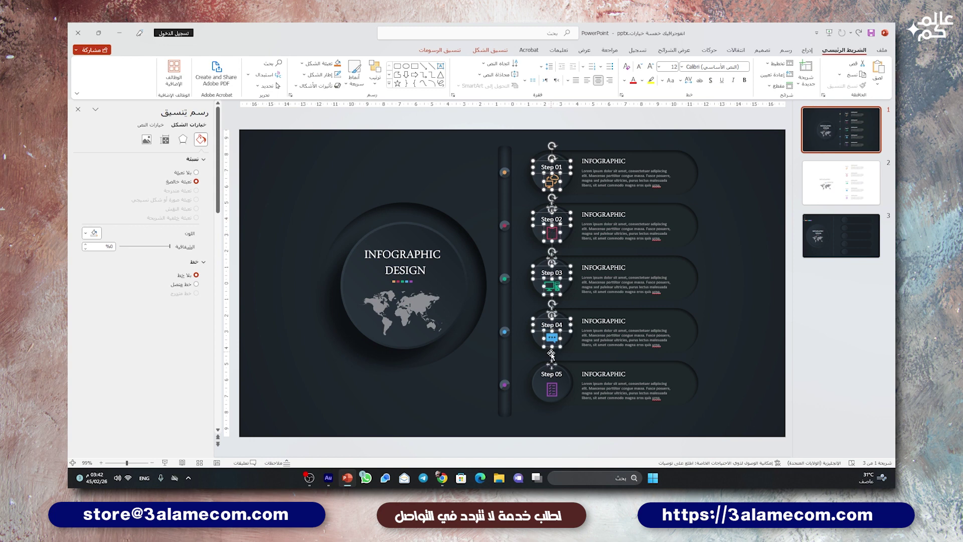
left_click(552, 383, "shift")
key("ctrl+c")
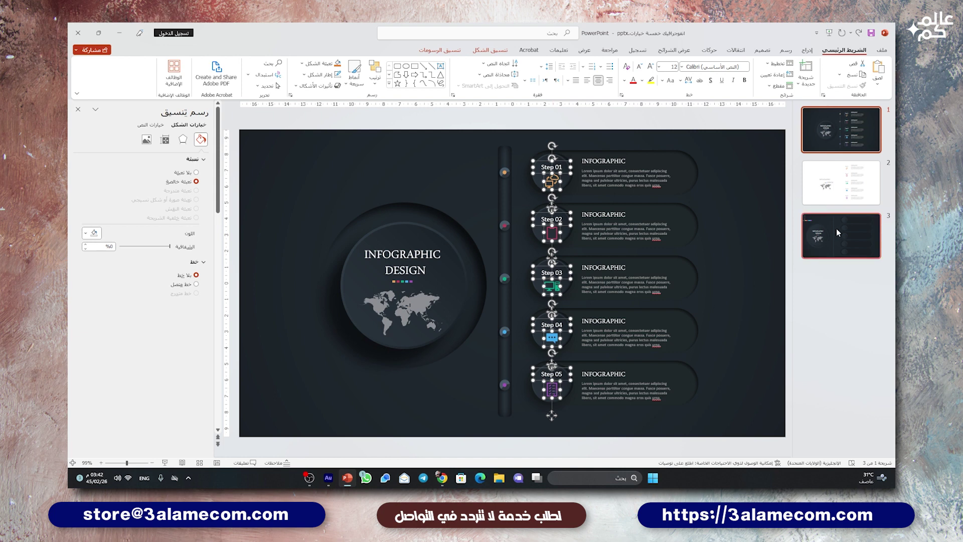
left_click(836, 228)
key("ctrl+v")
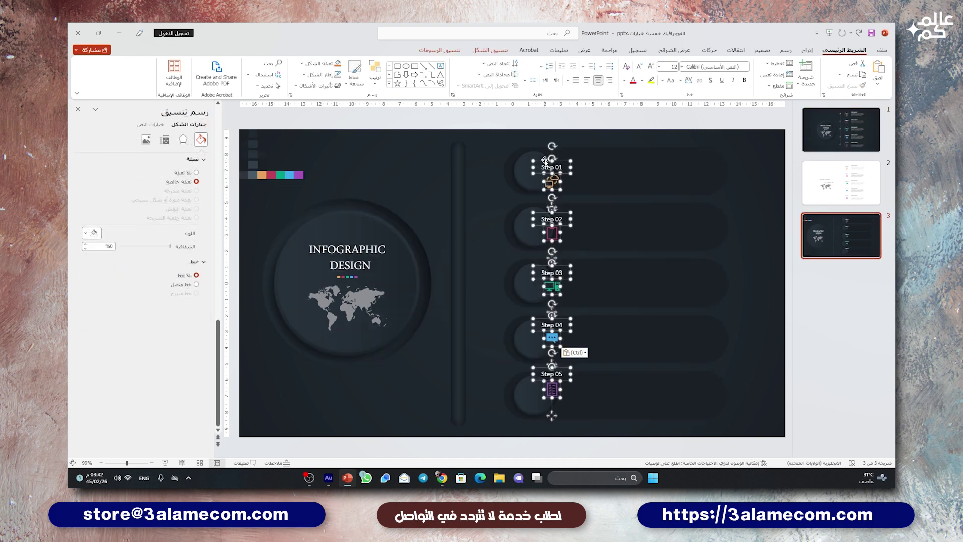
left_click_drag(522, 159, 527, 157)
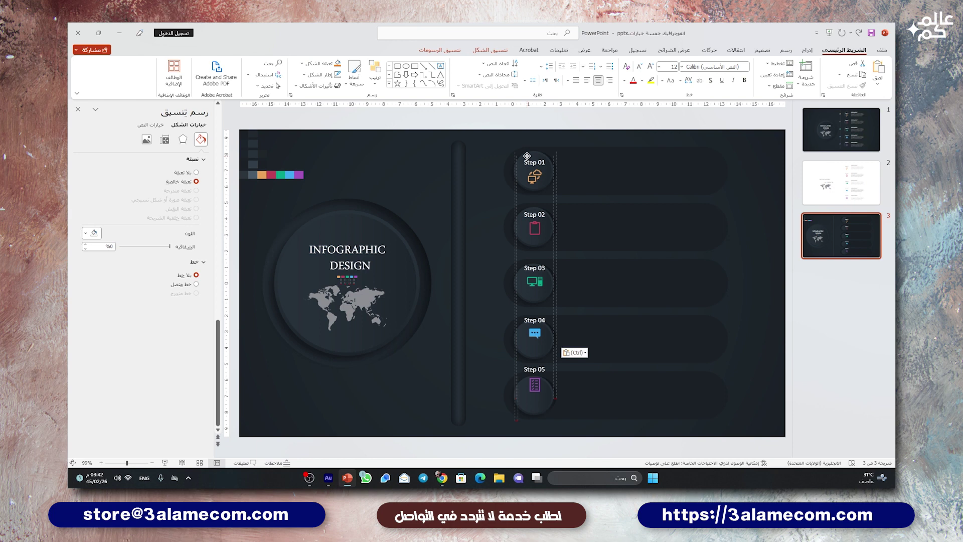
Lower the Step 02–04 icons to centre each in its bar, then return to slide 1
left_click(501, 211)
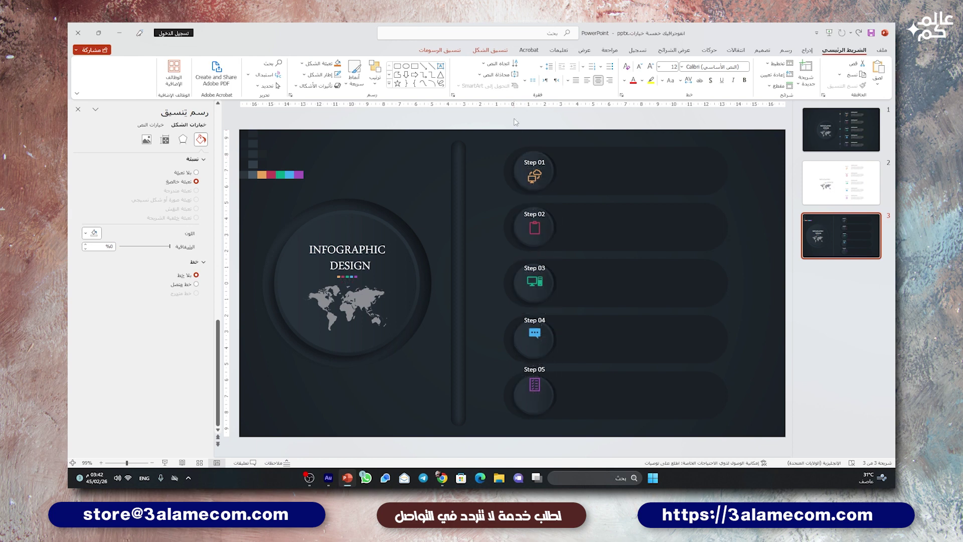
left_click(539, 230)
mouse_move(533, 254)
left_mouse_down()
mouse_move(558, 293)
mouse_move(534, 312)
mouse_move(564, 343)
mouse_move(533, 366)
mouse_move(562, 411)
mouse_move(533, 428)
left_mouse_up()
left_click(502, 317)
left_click(492, 359)
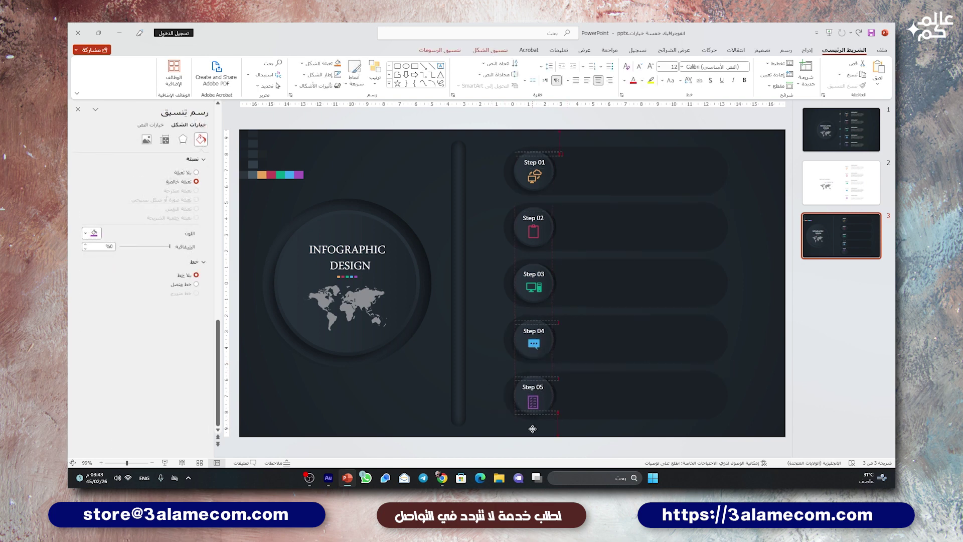
left_click(836, 130)
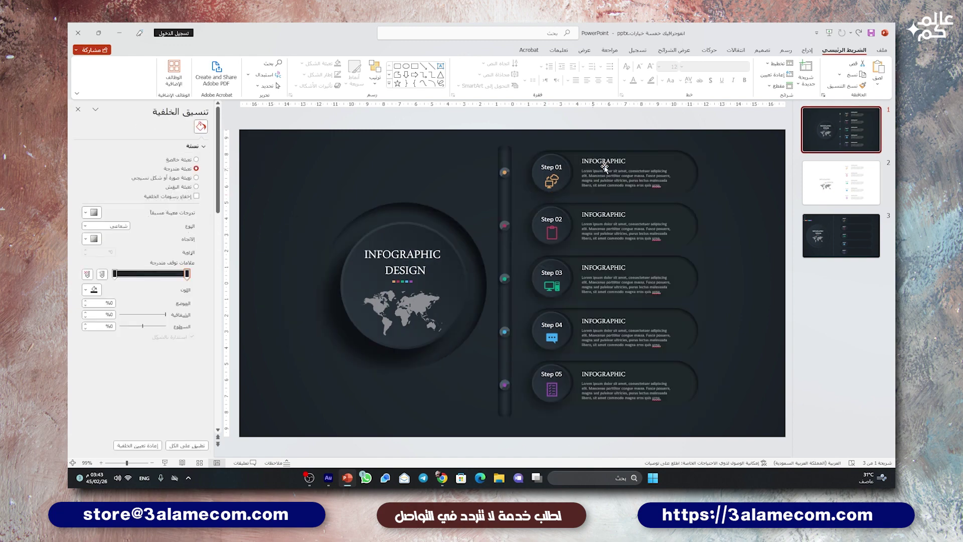
Paste the INFOGRAPHIC text box on slide 3 and add left-aligned, left-to-right copies for Steps 02 and 03
left_click(622, 164)
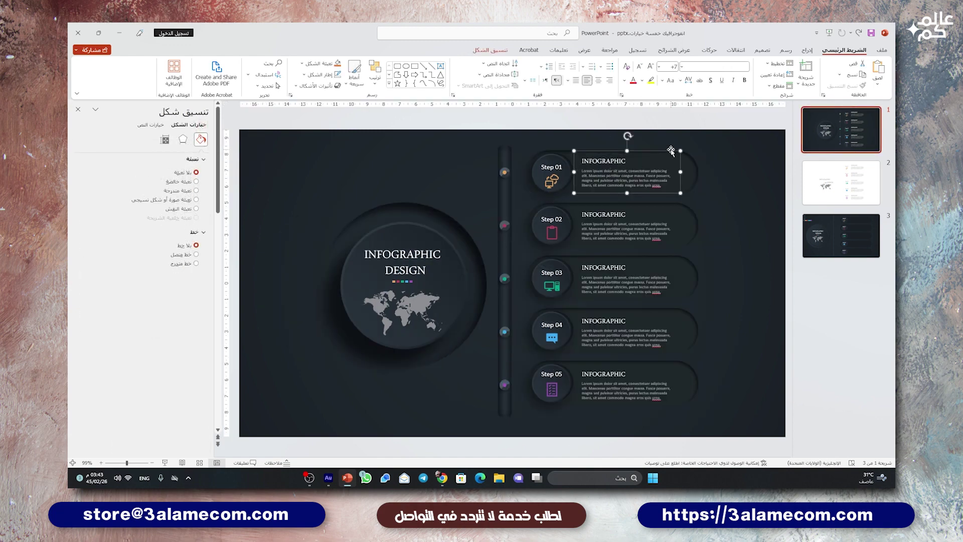
left_click(813, 239)
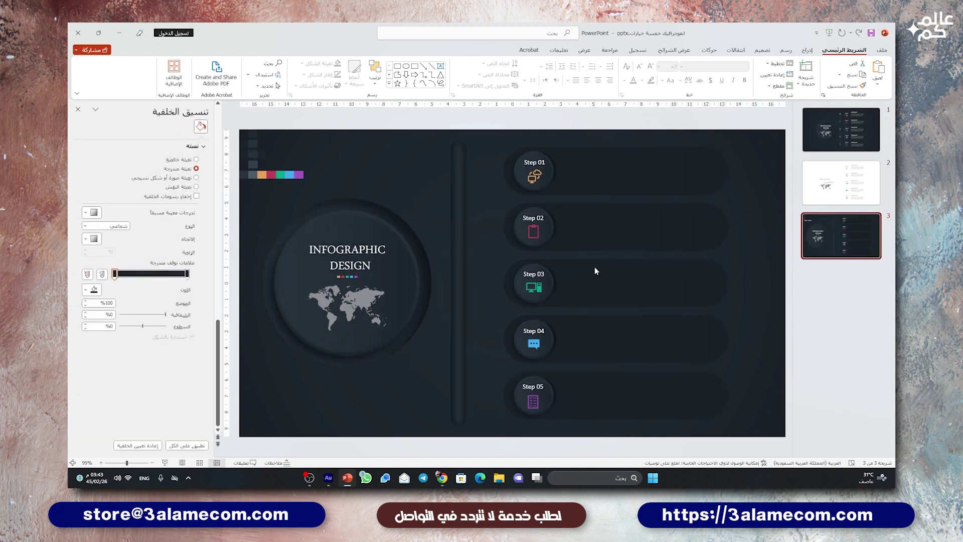
key("ctrl+v")
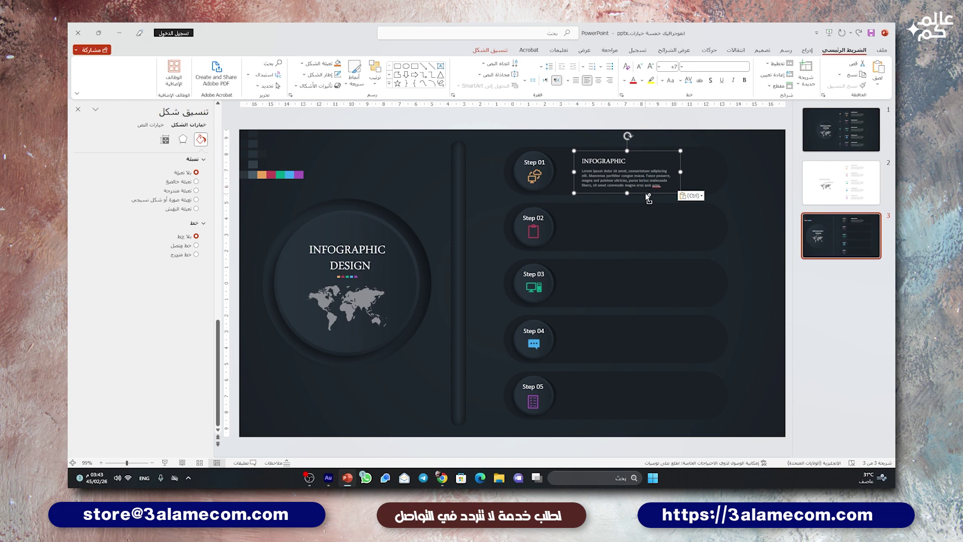
left_click_drag(648, 198, 641, 250)
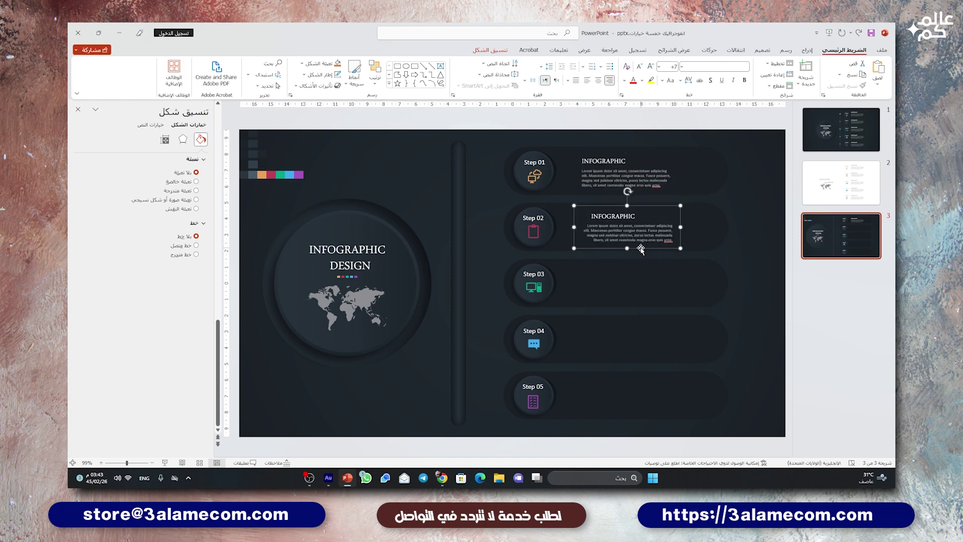
key("ctrl+shift")
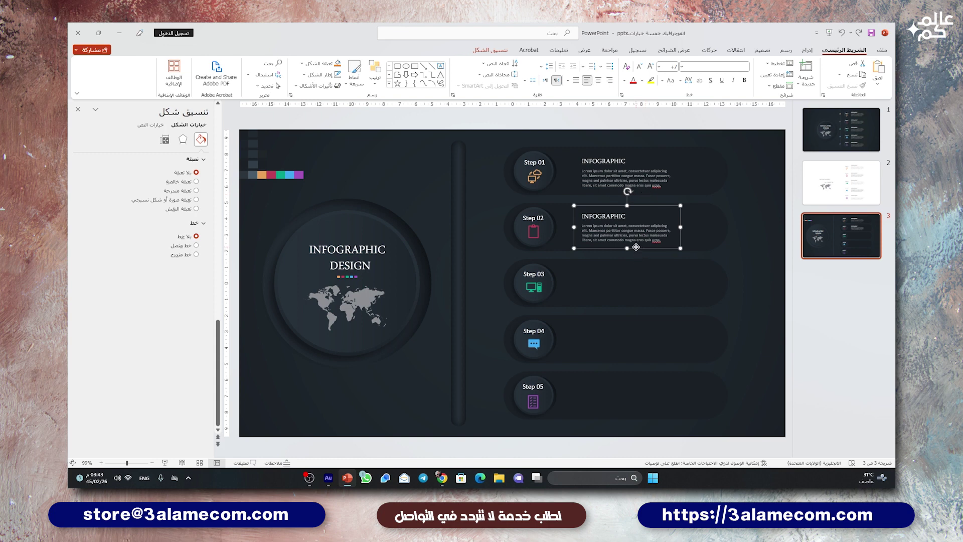
left_click_drag(636, 247, 629, 299)
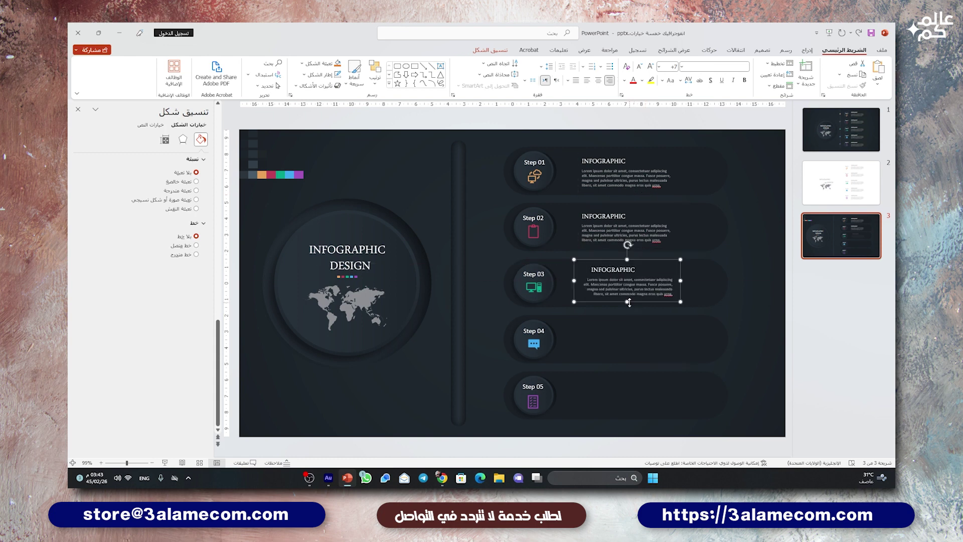
key("ctrl+shift")
Add left-aligned, left-to-right INFOGRAPHIC text copies to the Step 04 and Step 05 rows
left_click_drag(637, 300, 634, 361)
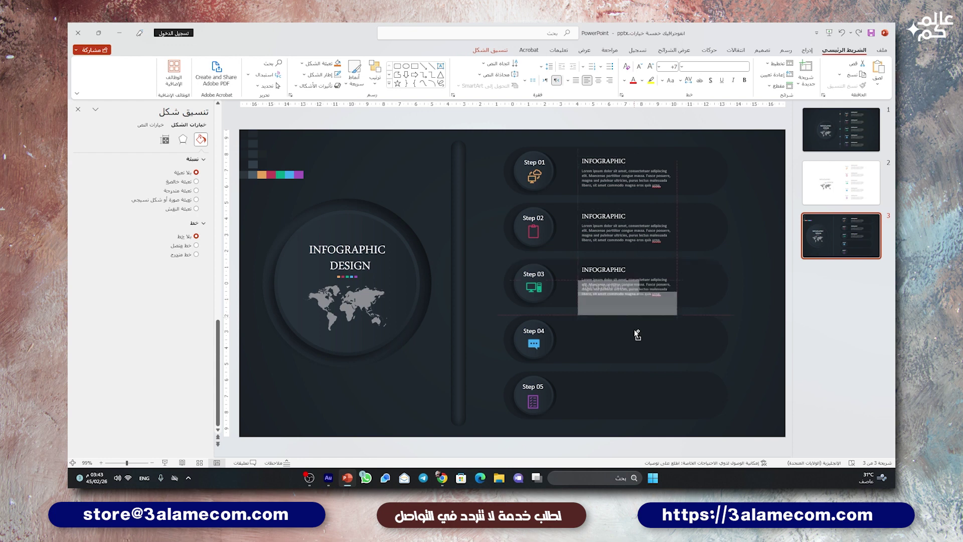
key("ctrl+shift")
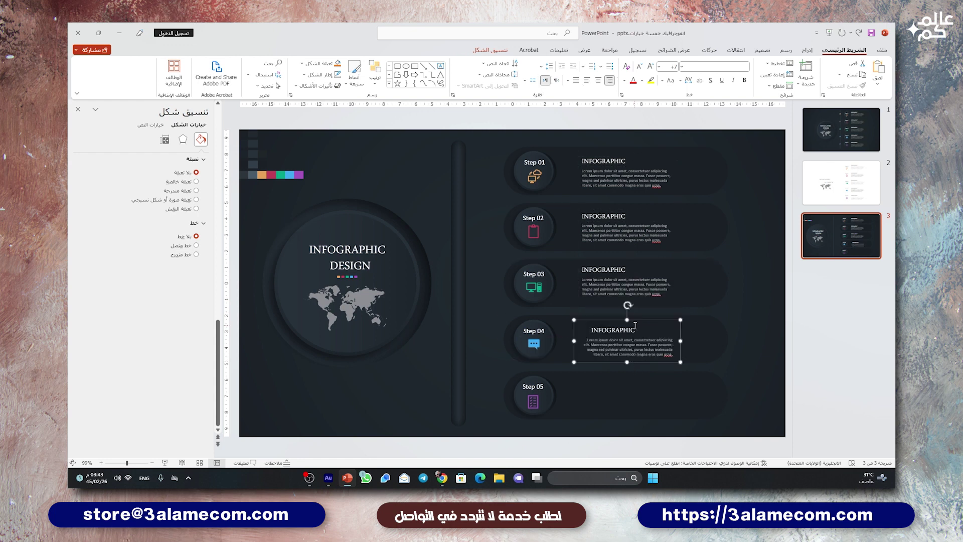
key("ctrl+shift")
left_click_drag(637, 321, 637, 317)
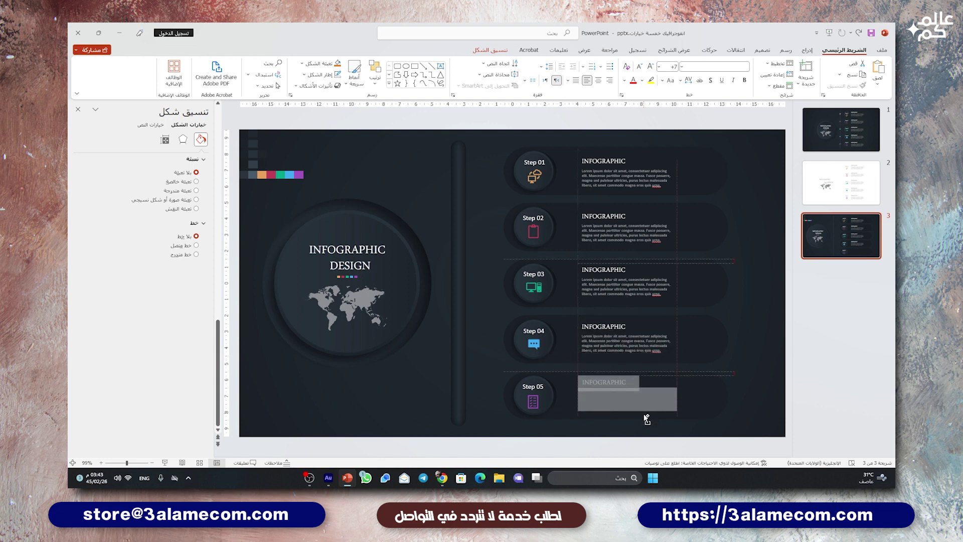
left_click_drag(642, 358, 644, 415)
key("ctrl+shift")
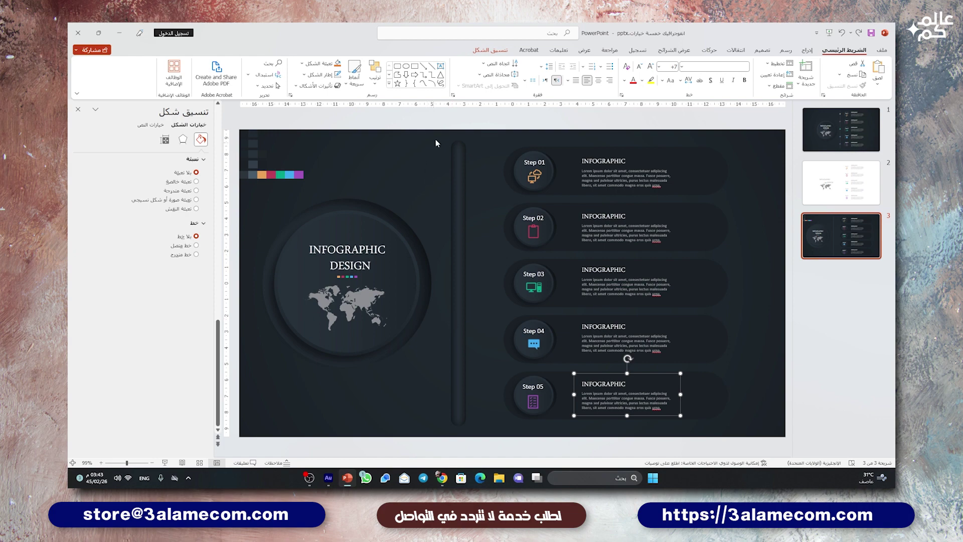
Draw a small outline-free circle above the title circle, filled with the dark slide colour
left_click(451, 119)
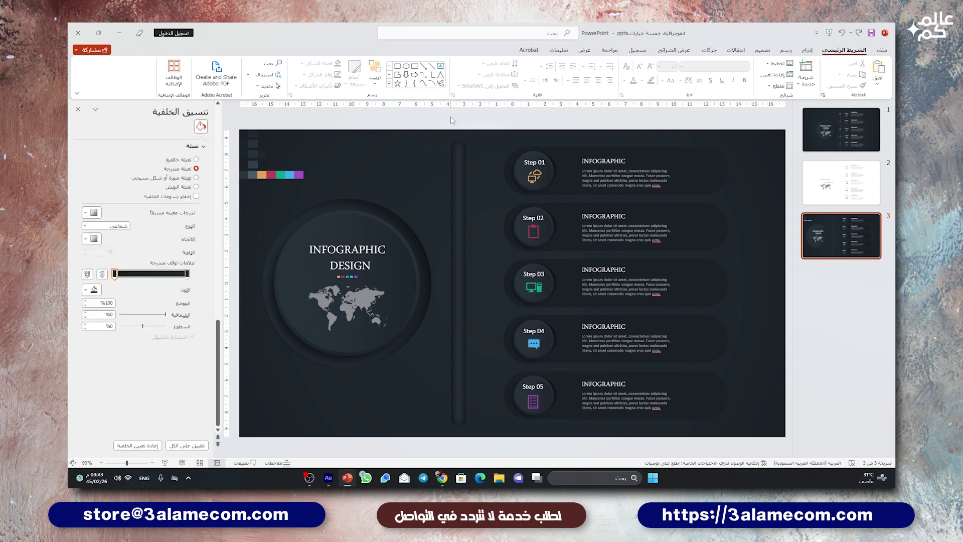
left_click(808, 49)
left_click(749, 75)
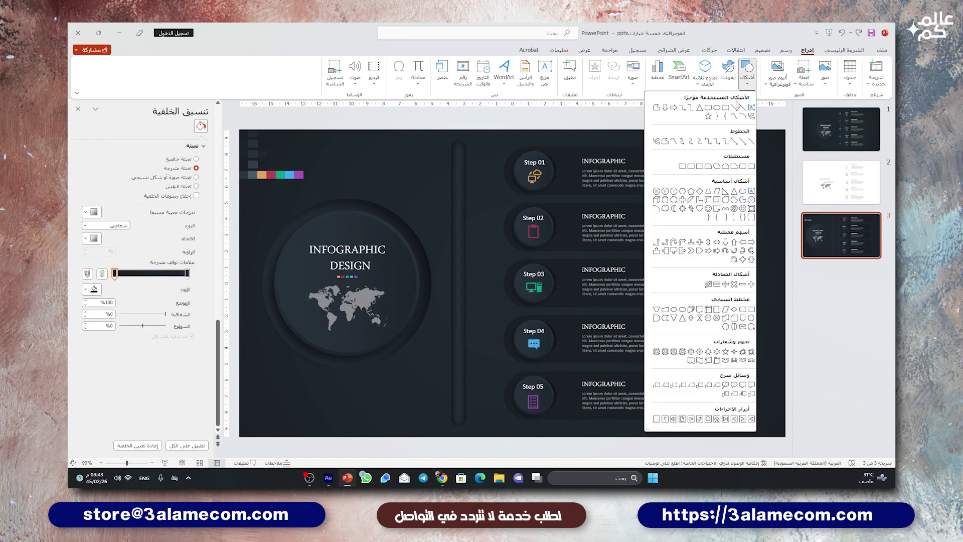
left_click(718, 108)
left_click_drag(387, 172, 415, 200)
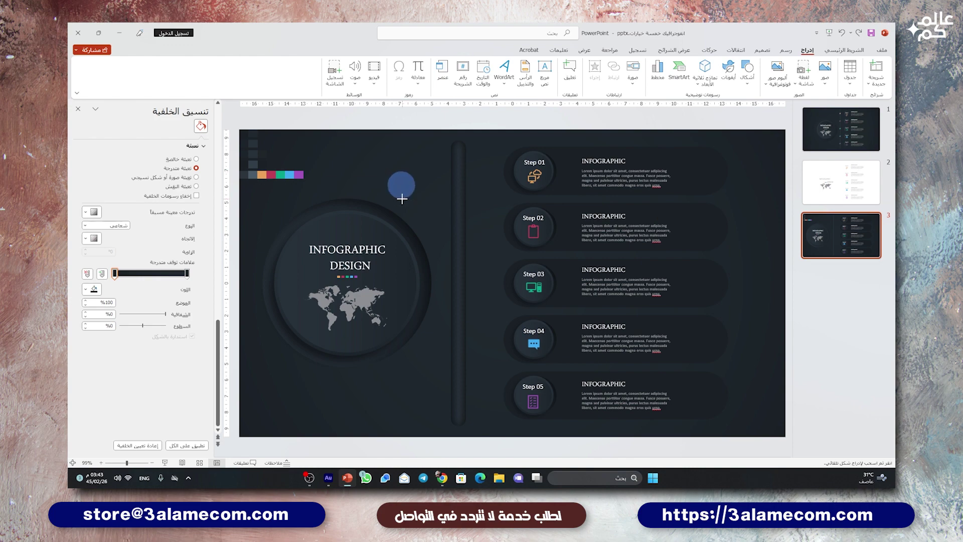
left_click(568, 78)
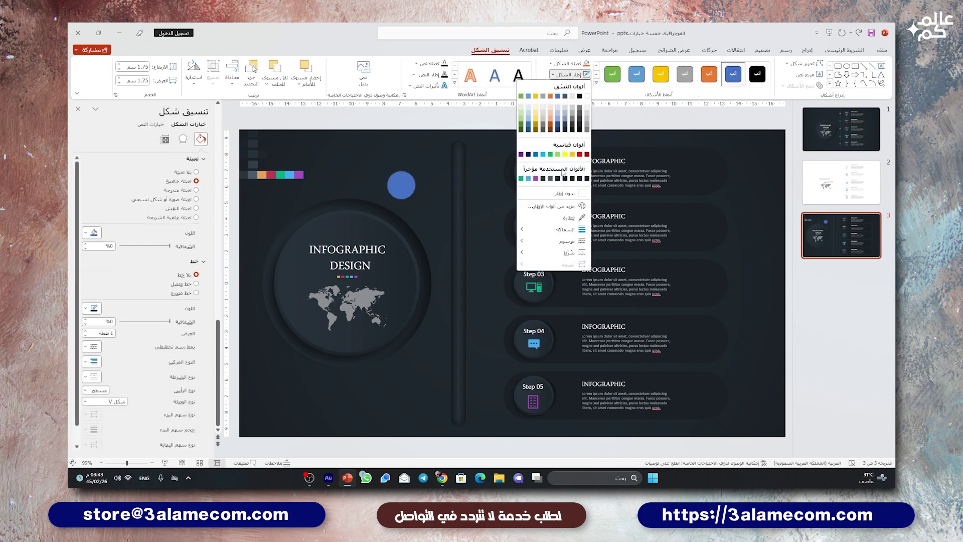
left_click(557, 218)
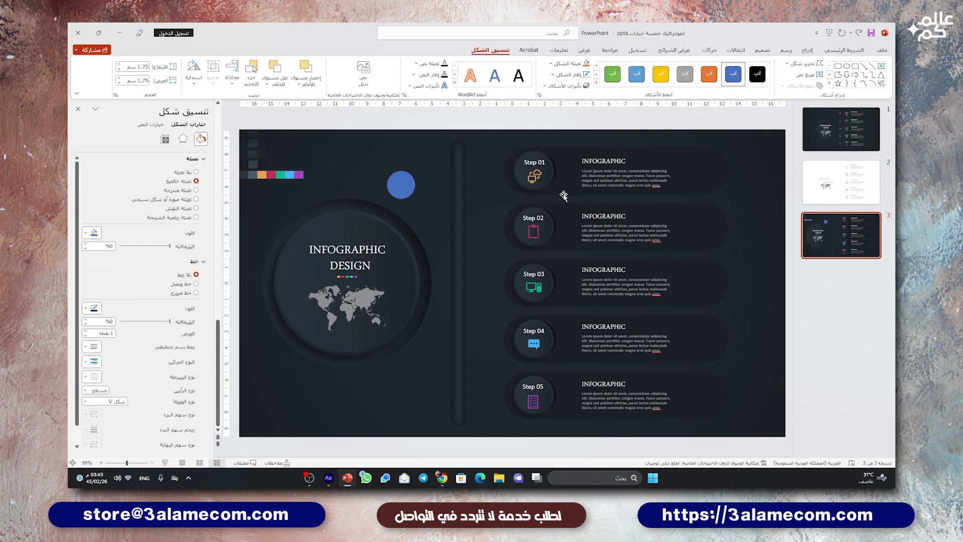
left_click(567, 63)
left_click(552, 209)
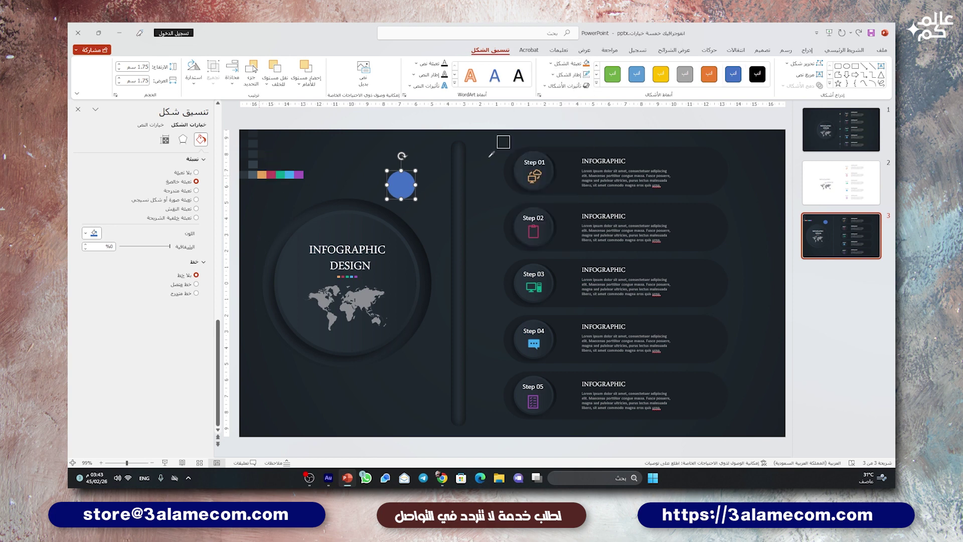
left_click(245, 175)
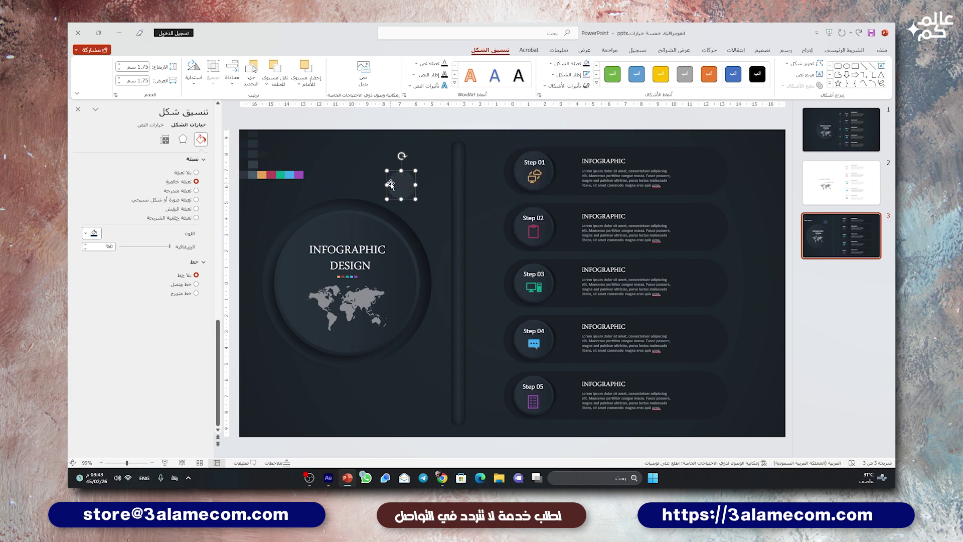
key("Right")
key("Right")
key("Down")
key("Down")
left_click(387, 199)
Draw a pie shape filled with sampled dark grey and move it onto the small circle
left_click(807, 50)
left_click(748, 75)
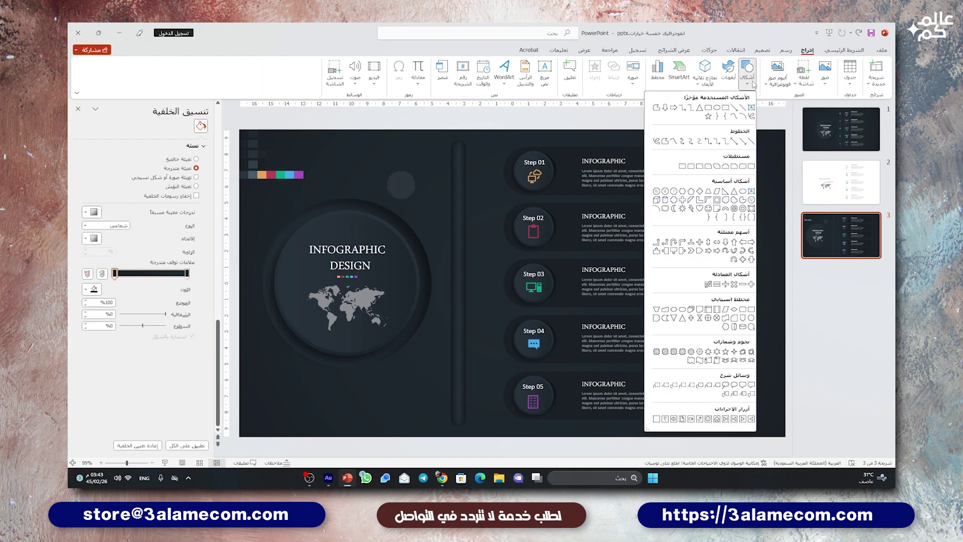
left_click(743, 200)
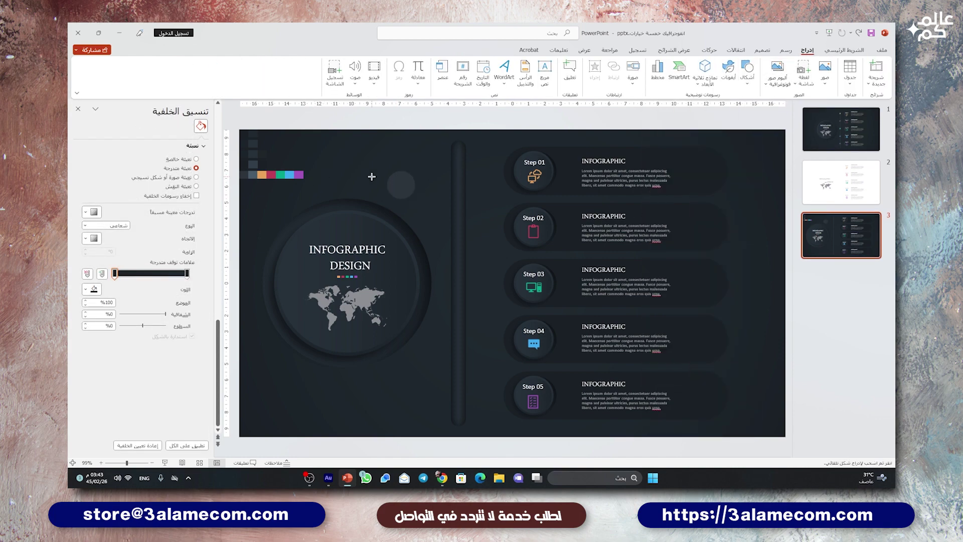
left_click_drag(376, 191, 390, 207)
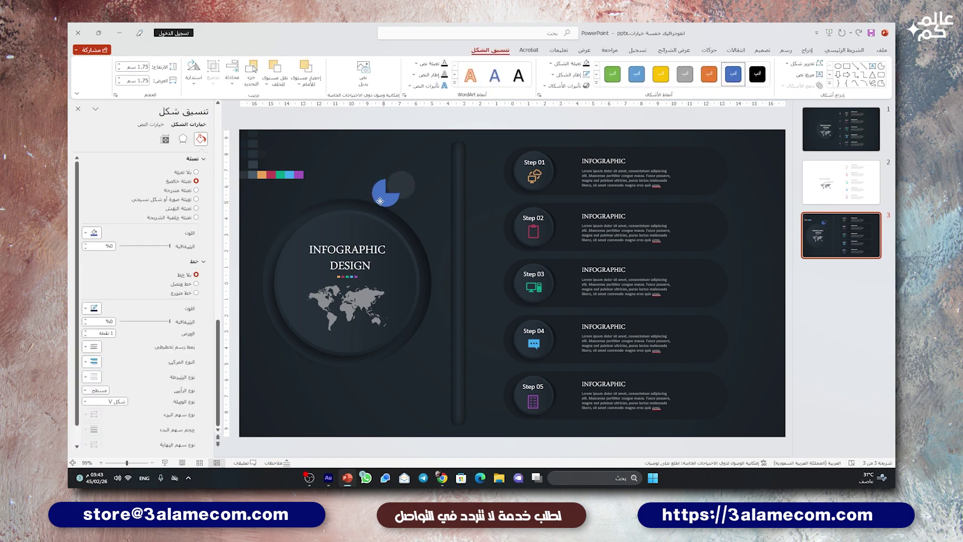
left_click(586, 75)
left_click(569, 63)
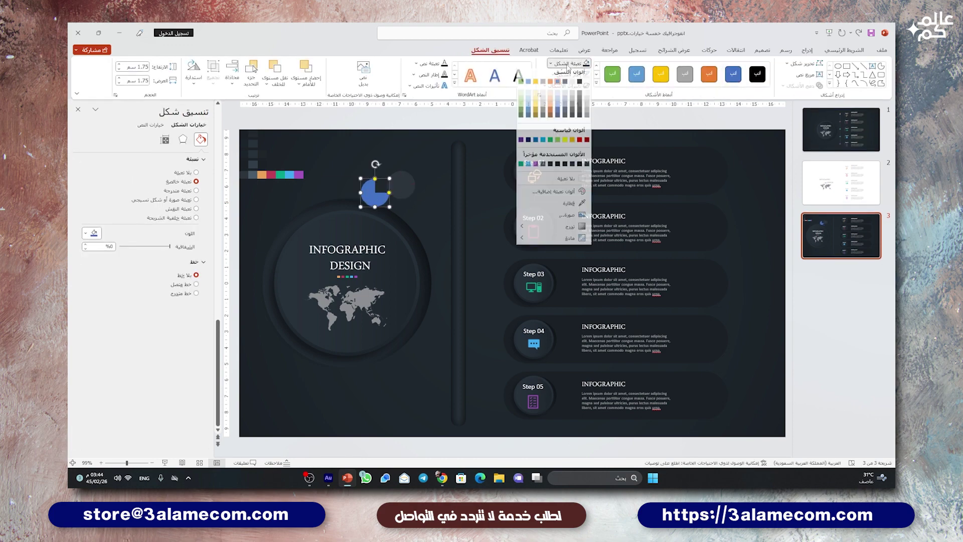
left_click(568, 206)
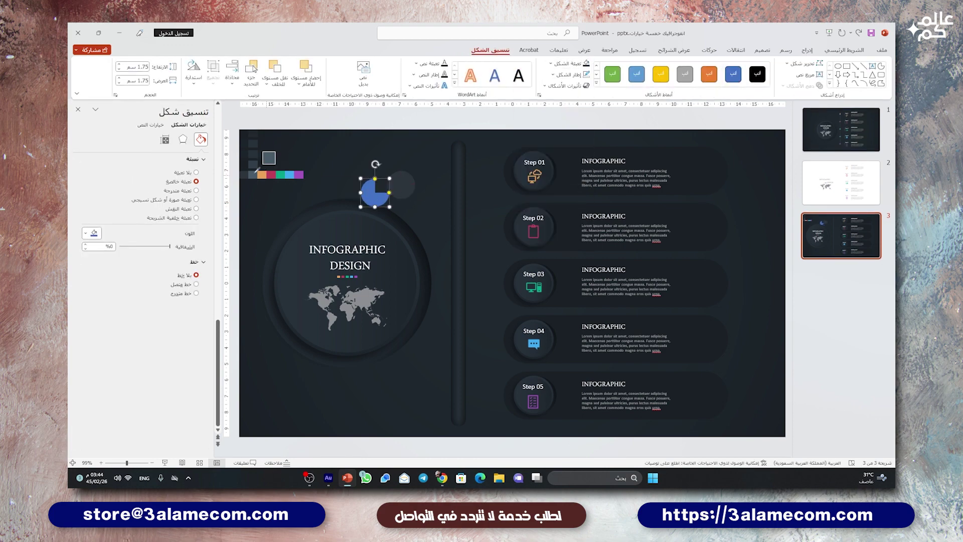
left_click(259, 178)
left_click(401, 188)
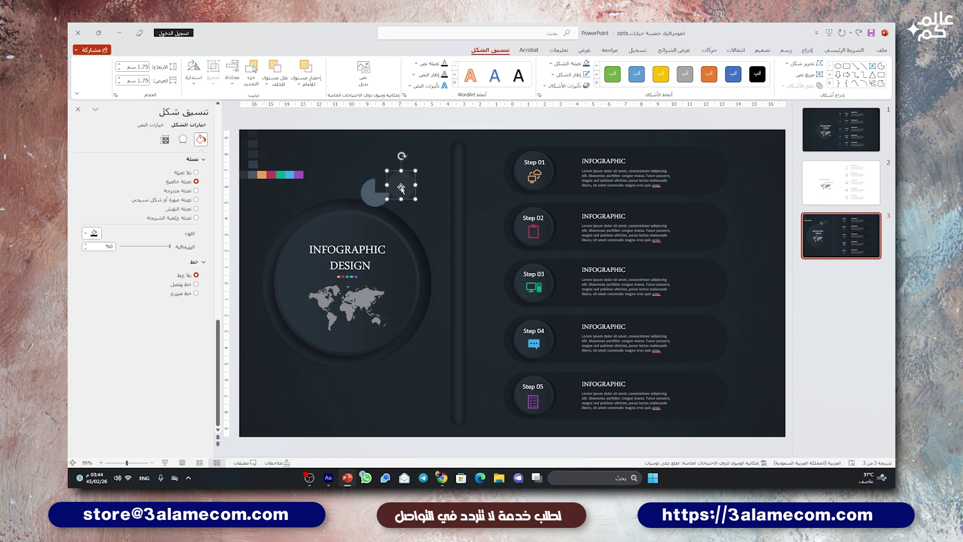
left_click(142, 67)
left_click(370, 199)
left_click_drag(361, 201, 397, 186)
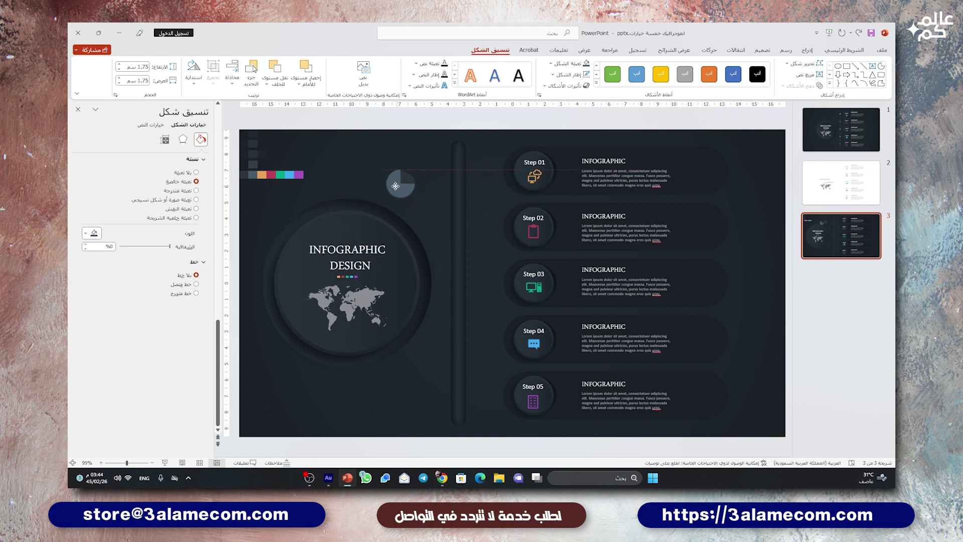
Position the pie over the circle and rotate it clockwise
left_click_drag(397, 186, 397, 187)
scroll(397, 188, "up", 10, "ctrl")
scroll(398, 189, "up", 5, "ctrl")
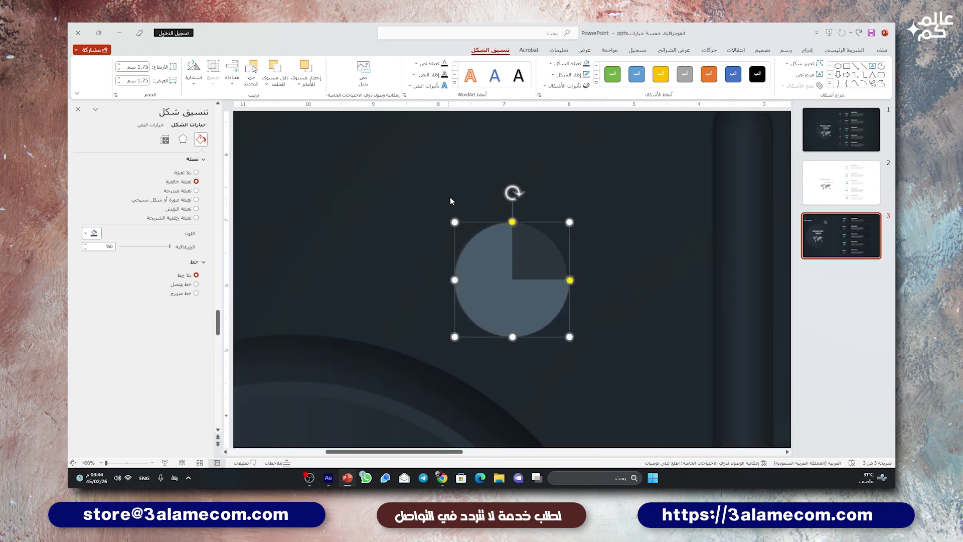
left_click_drag(498, 279, 497, 276)
mouse_move(510, 207)
left_mouse_down()
mouse_move(586, 264)
mouse_move(583, 273)
left_mouse_up()
scroll(504, 261, "down", 5, "ctrl")
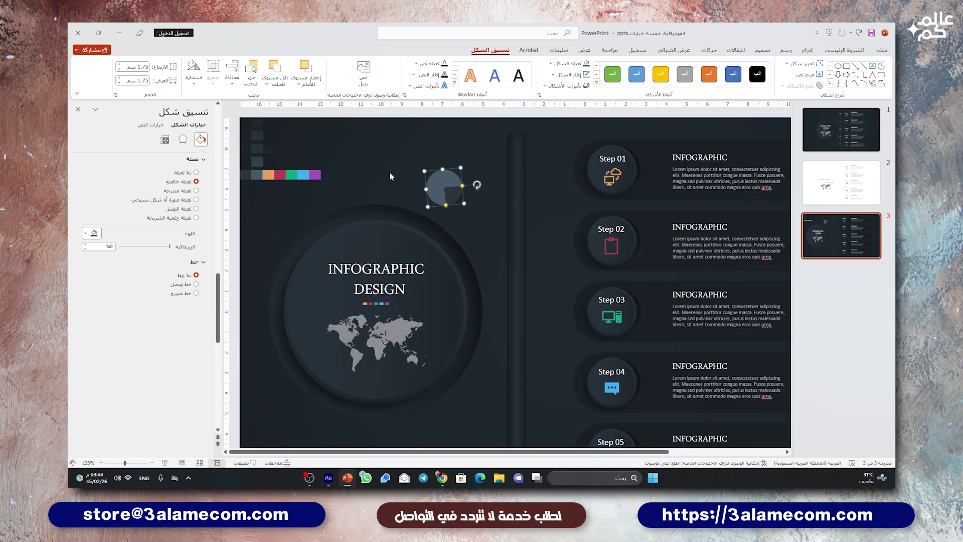
scroll(409, 160, "down", 1, "ctrl")
Align the pie and circle to each other's centres and middles
mouse_move(353, 113)
left_mouse_down()
mouse_move(436, 213)
mouse_move(420, 207)
left_mouse_up()
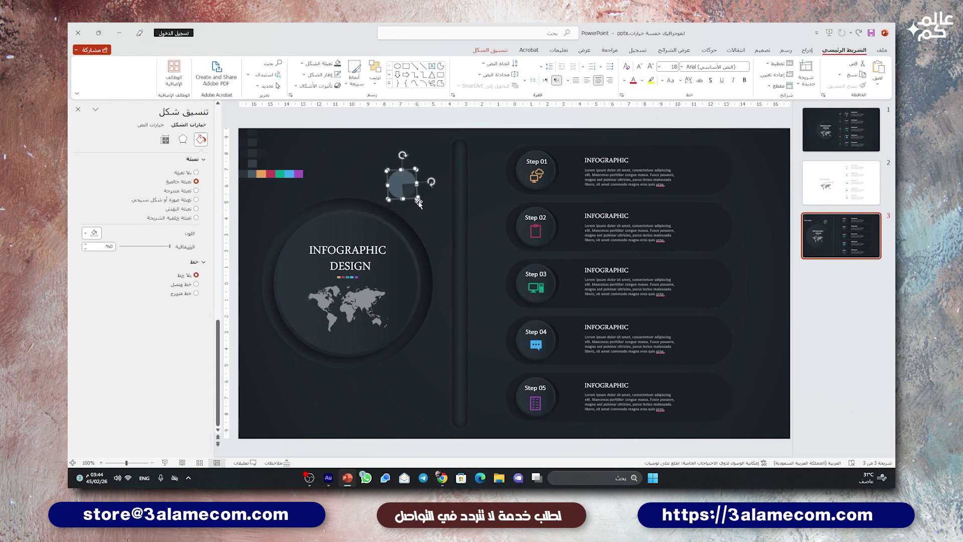
left_click(491, 50)
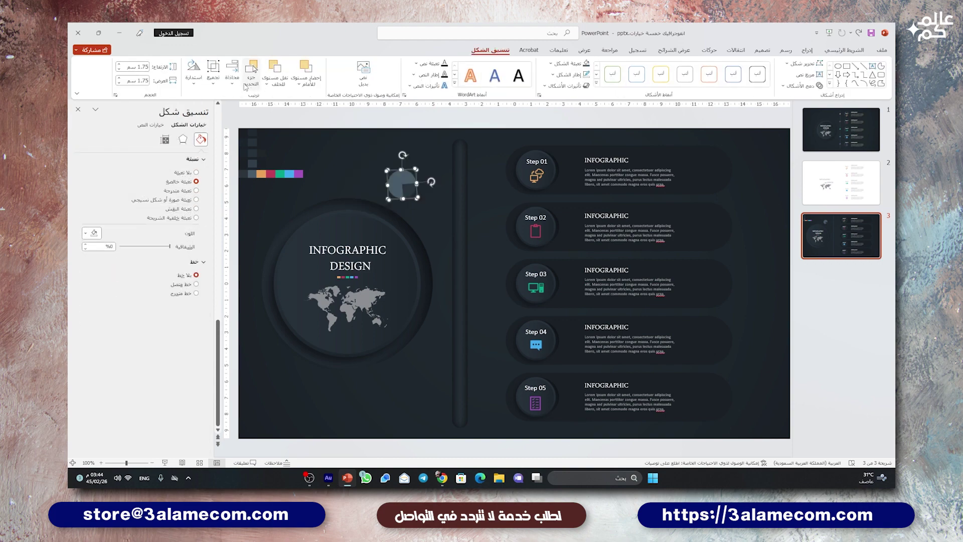
left_click(232, 73)
left_click(228, 111)
left_click(231, 73)
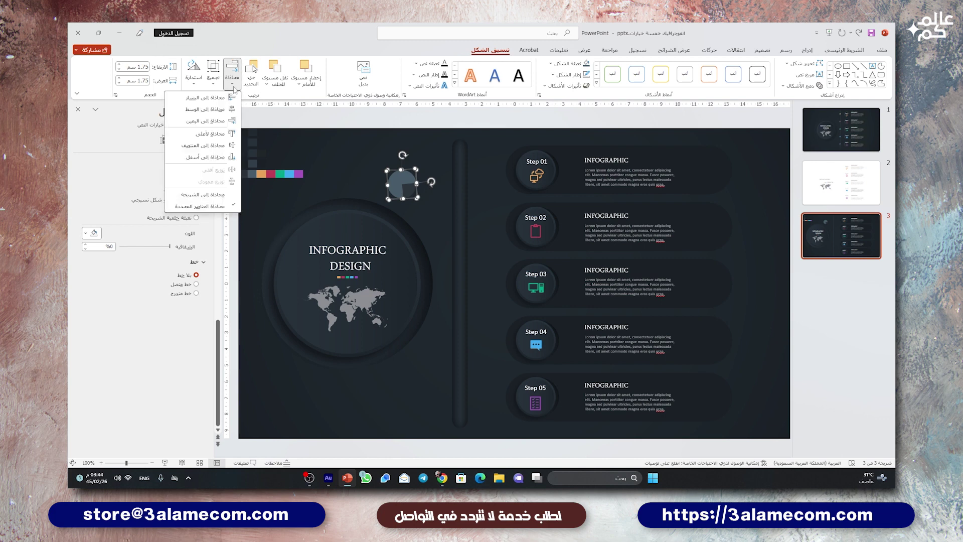
left_click(208, 145)
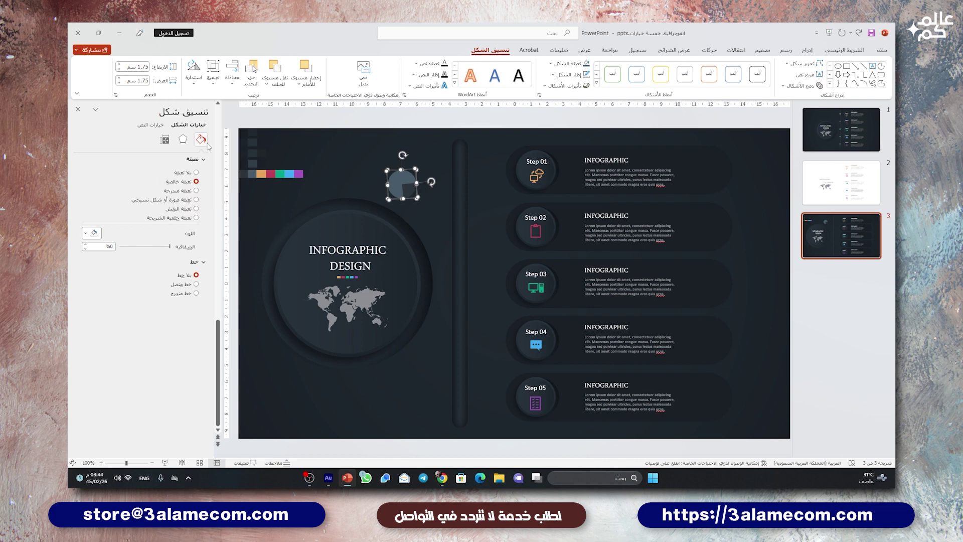
Shrink the pie marker and centre it at the top of the vertical bar
left_click(409, 187)
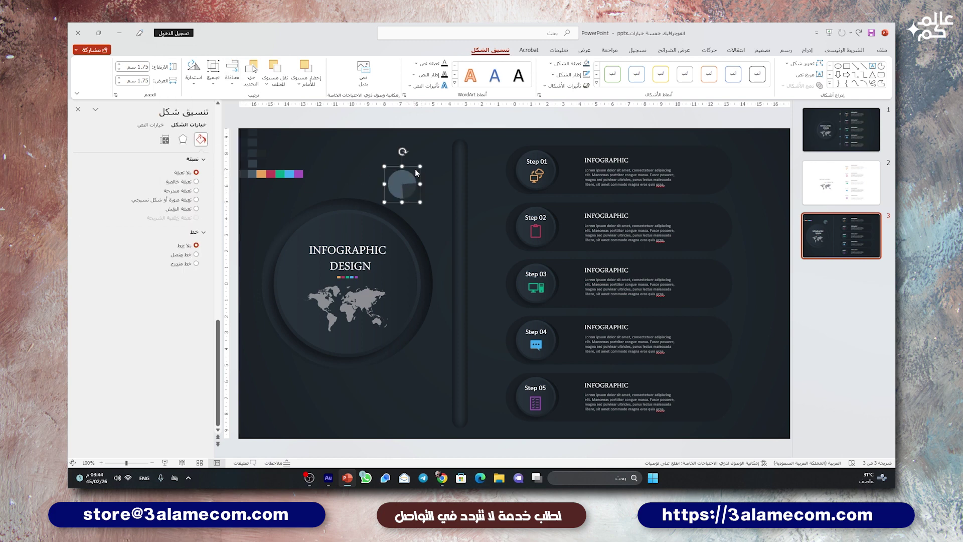
mouse_move(421, 167)
left_mouse_down()
mouse_move(408, 183)
mouse_move(460, 183)
left_mouse_up()
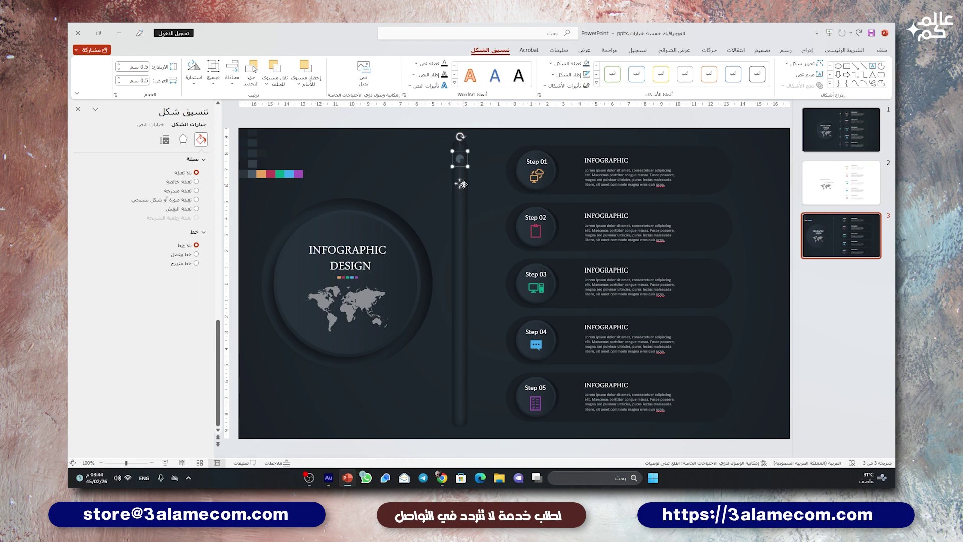
key("Escape")
left_click(460, 165)
scroll(459, 170, "up", 5)
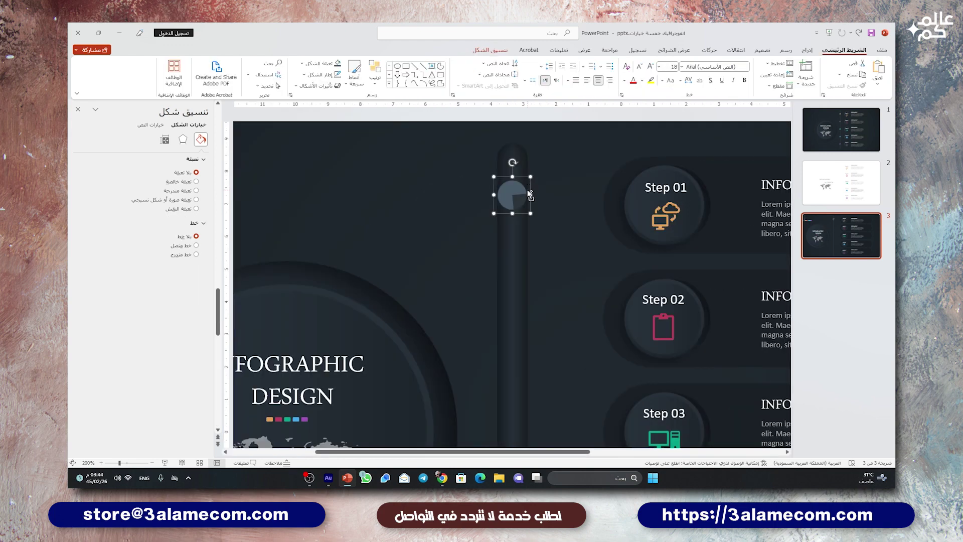
left_click(525, 177)
left_click(524, 178)
scroll(525, 185, "up", 2)
left_click_drag(546, 246, 533, 262)
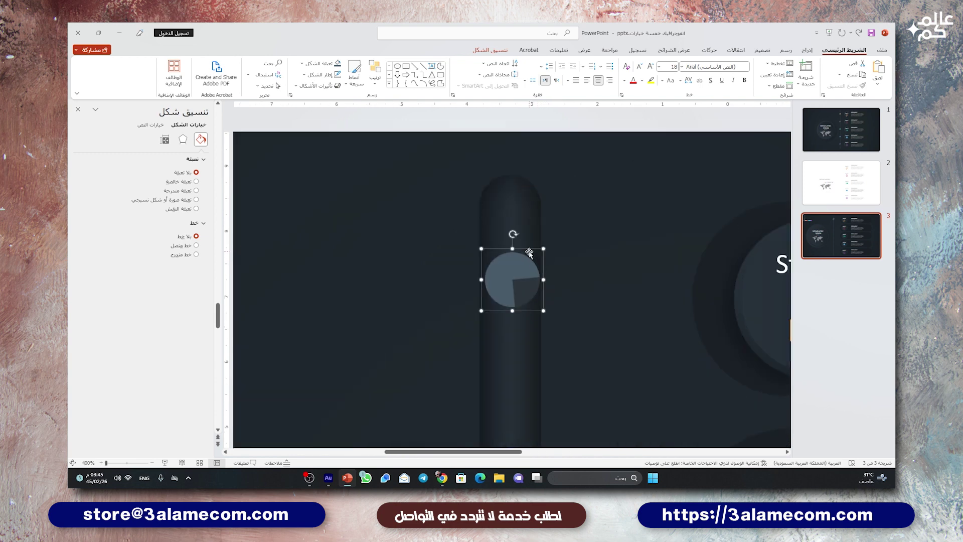
left_click_drag(529, 249, 529, 249)
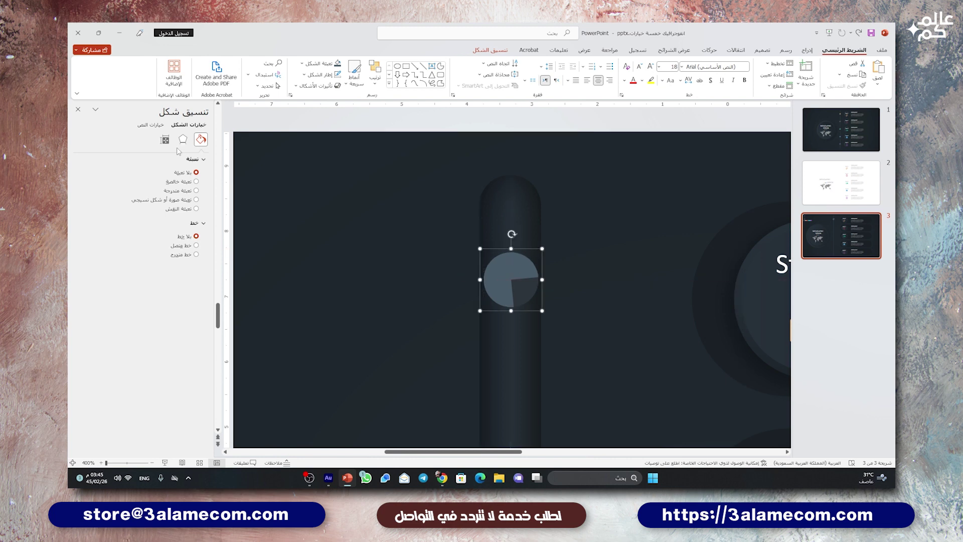
left_click(183, 139)
Apply an outer shadow preset to the marker and draw a small blue circle at its centre
left_click(93, 172)
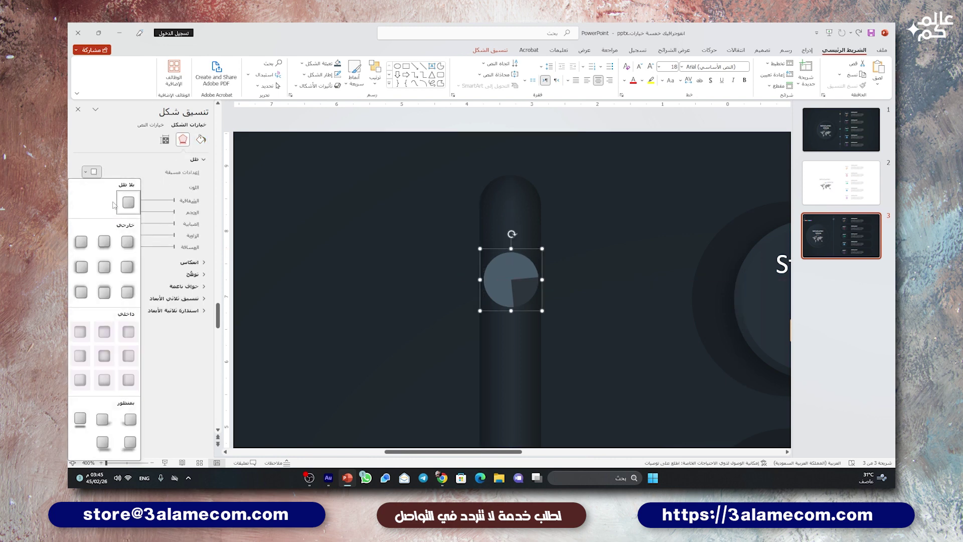
left_click(82, 242)
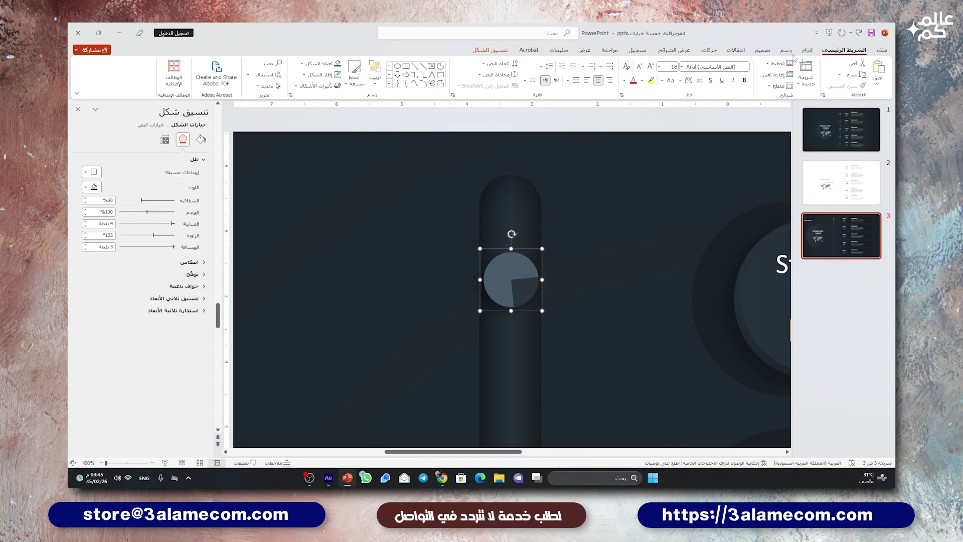
left_click(806, 50)
left_click(747, 70)
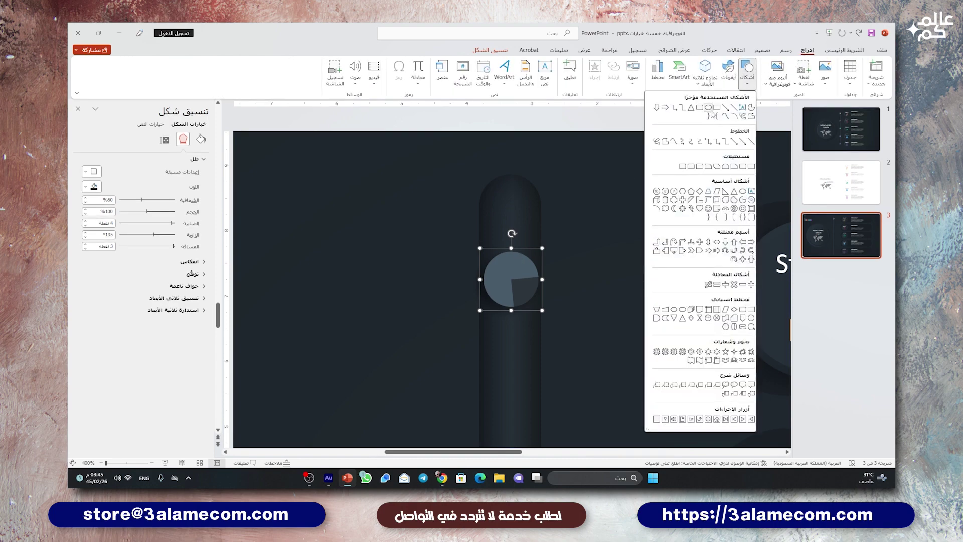
left_click(710, 111)
mouse_move(411, 244)
left_mouse_down()
mouse_move(428, 267)
mouse_move(514, 281)
left_mouse_up()
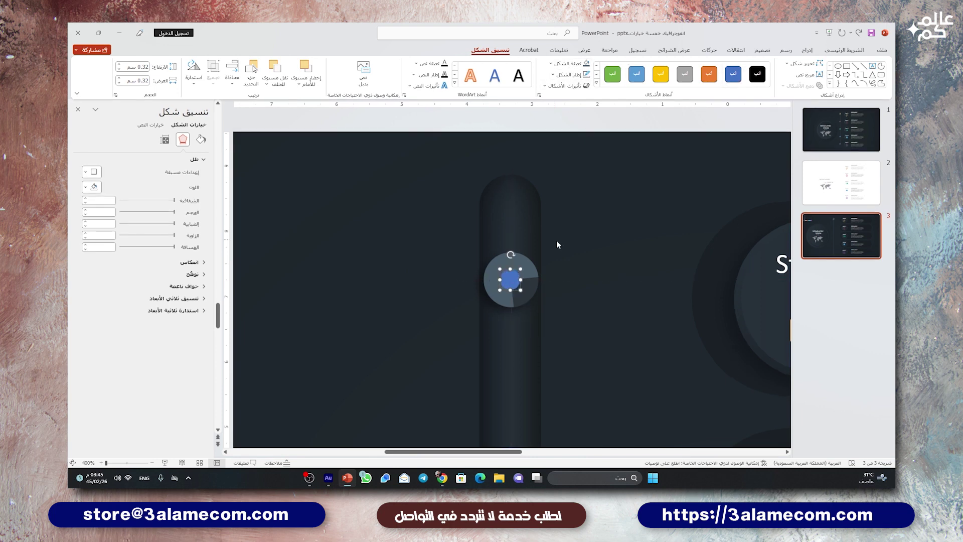
scroll(558, 242, "down", 5)
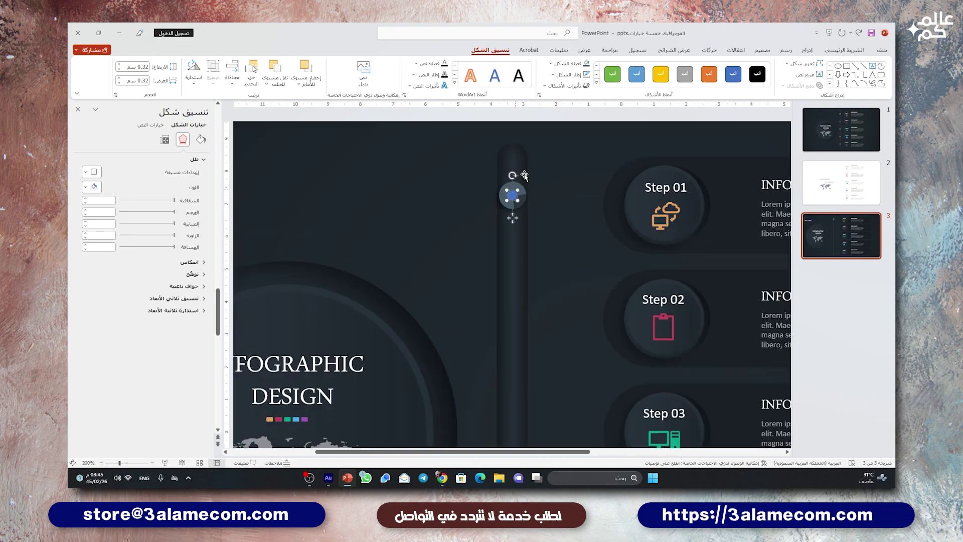
scroll(519, 201, "down", 3)
scroll(518, 199, "down", 2)
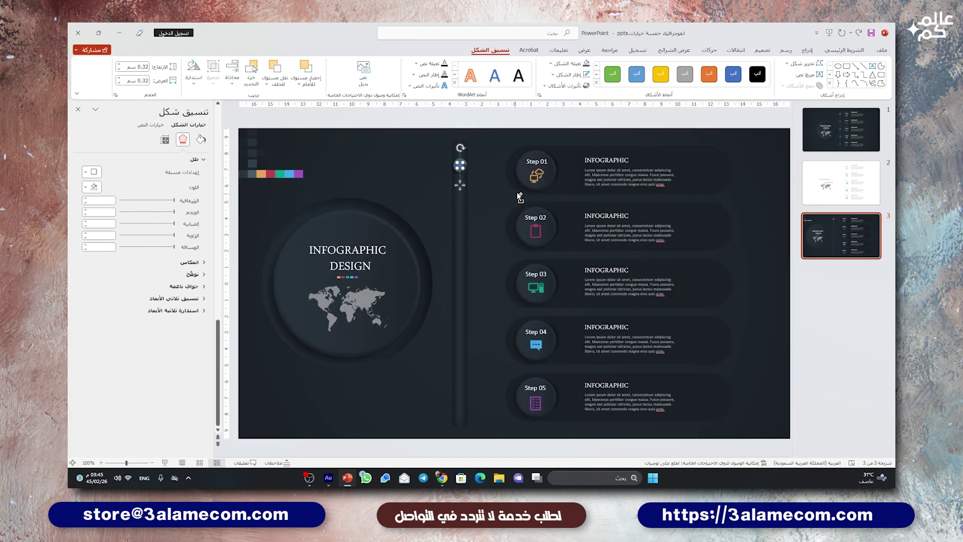
Colour the top marker's centre dot orange by sampling it with the eyedropper
left_click(569, 63)
left_click(557, 209)
left_click(434, 125)
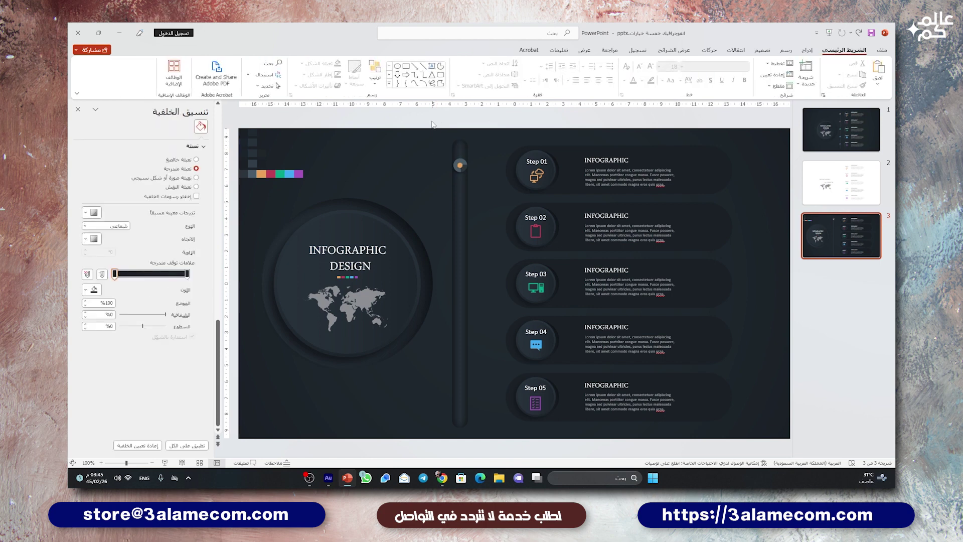
Copy the orange marker down beside Step 02 and recolour its dot crimson with the eyedropper
left_click(460, 165)
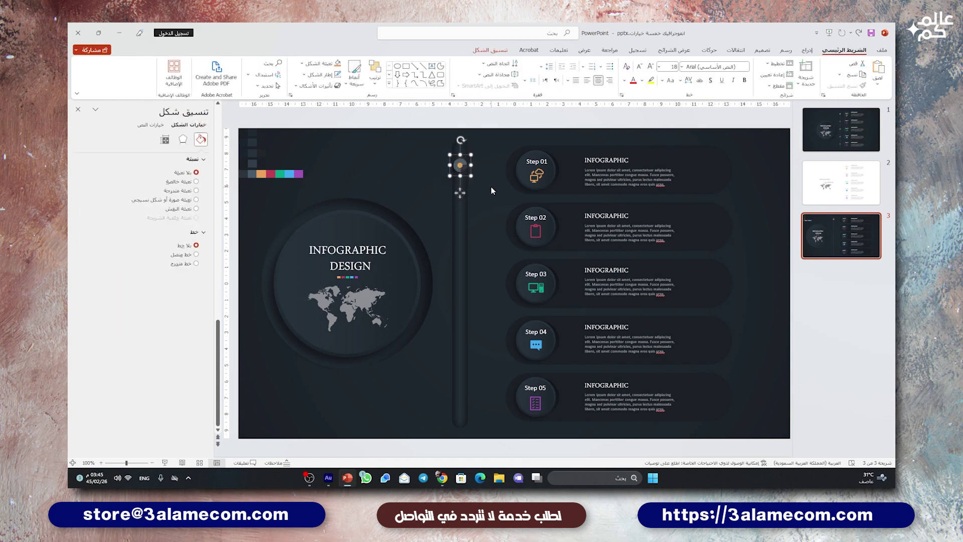
left_click_drag(460, 192, 461, 252)
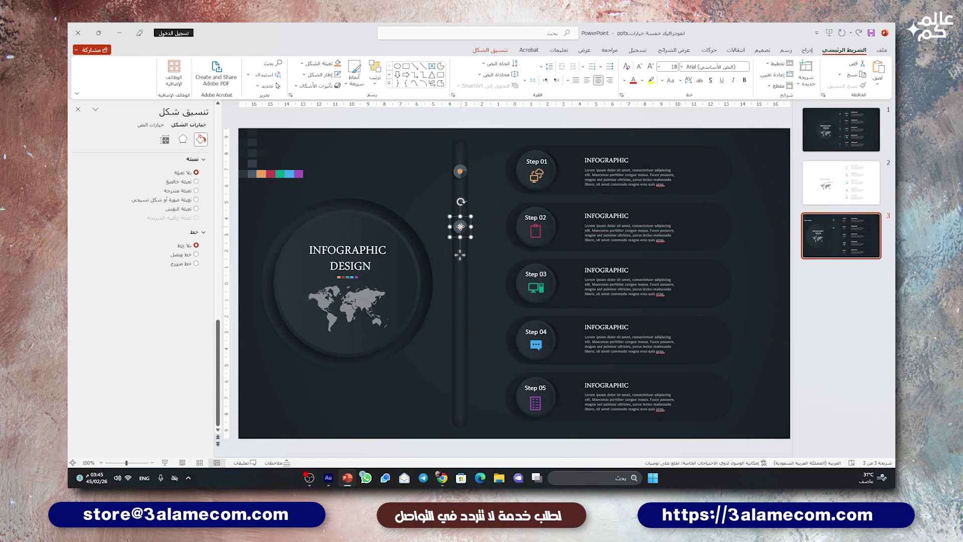
left_click(504, 53)
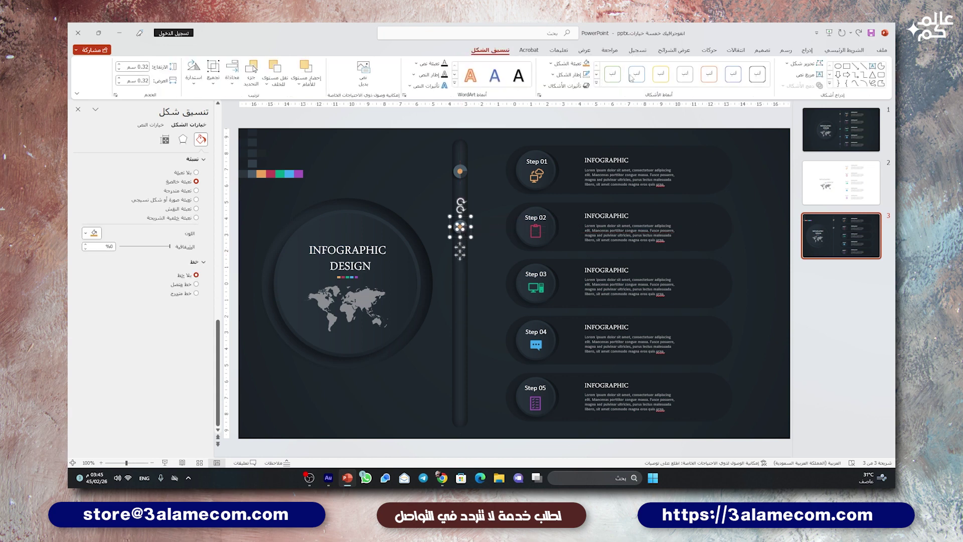
left_click(570, 63)
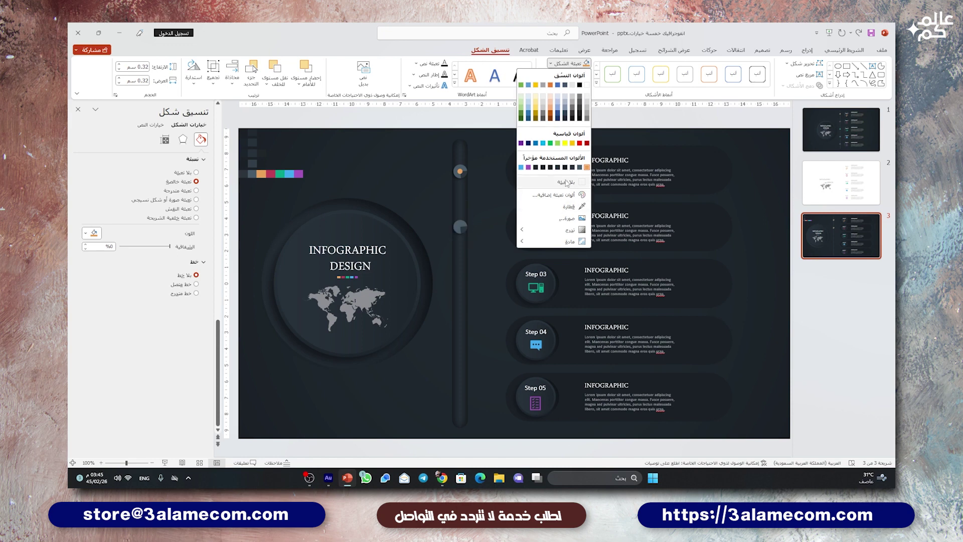
left_click(569, 207)
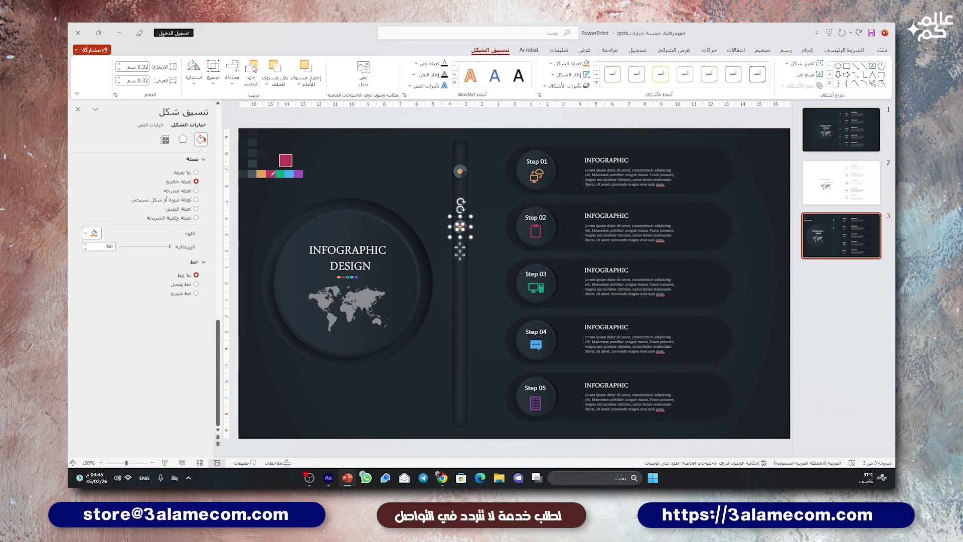
left_click(272, 174)
left_click(442, 156)
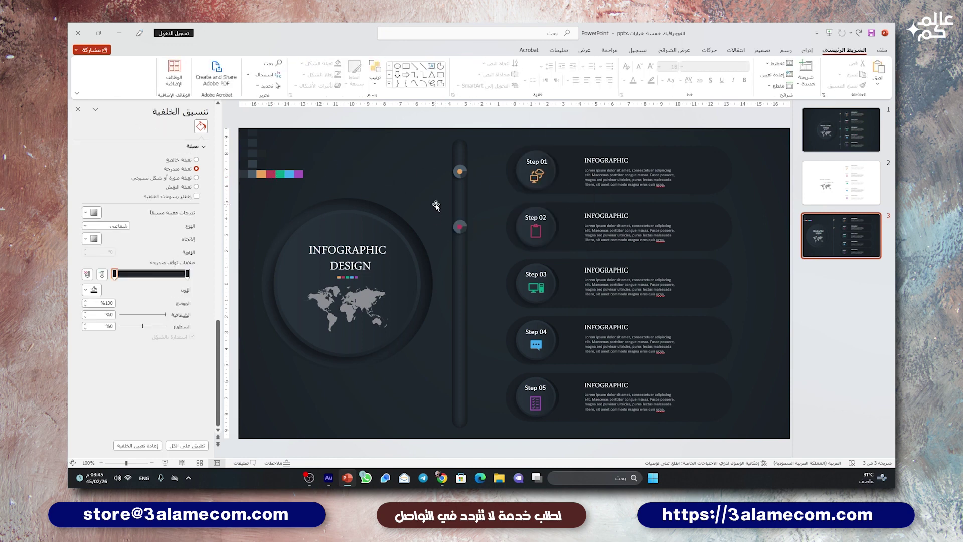
left_click(458, 226)
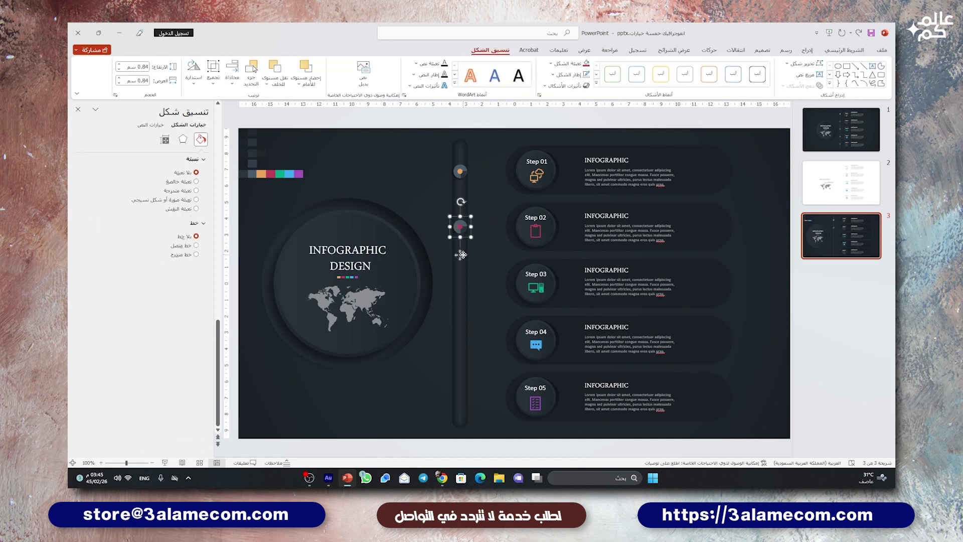
Copy the marker beside Step 03 and sample green for its inner dot
left_click_drag(463, 255, 460, 310)
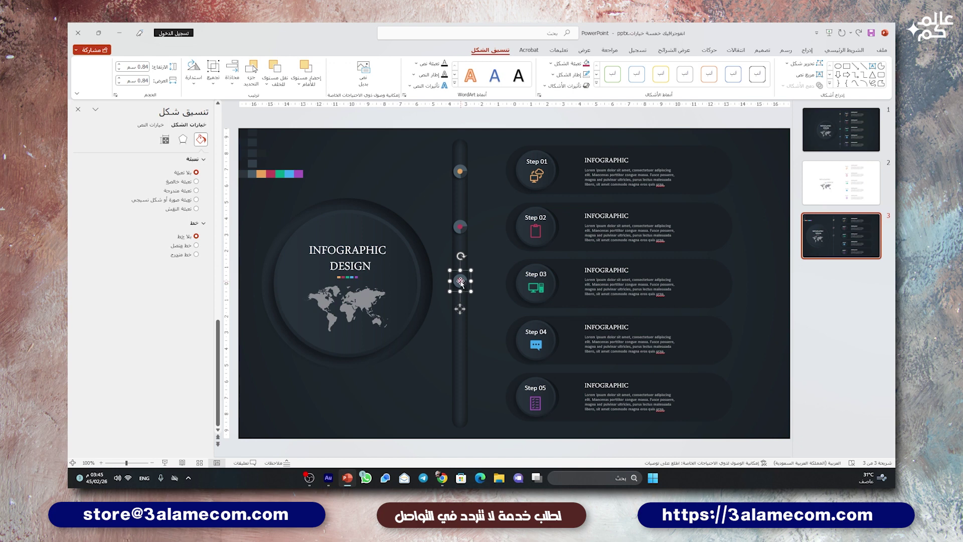
left_click(461, 284)
left_click(576, 64)
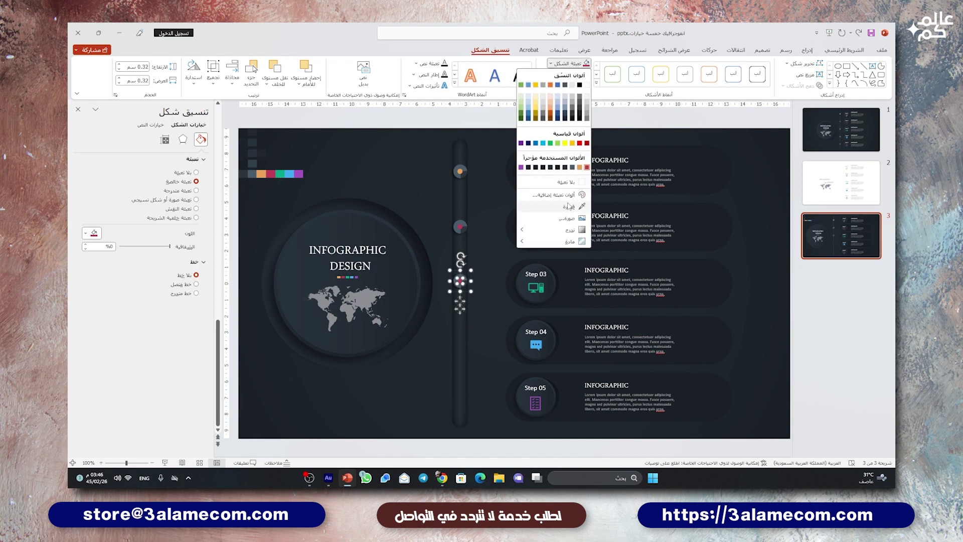
left_click(568, 203)
left_click(282, 173)
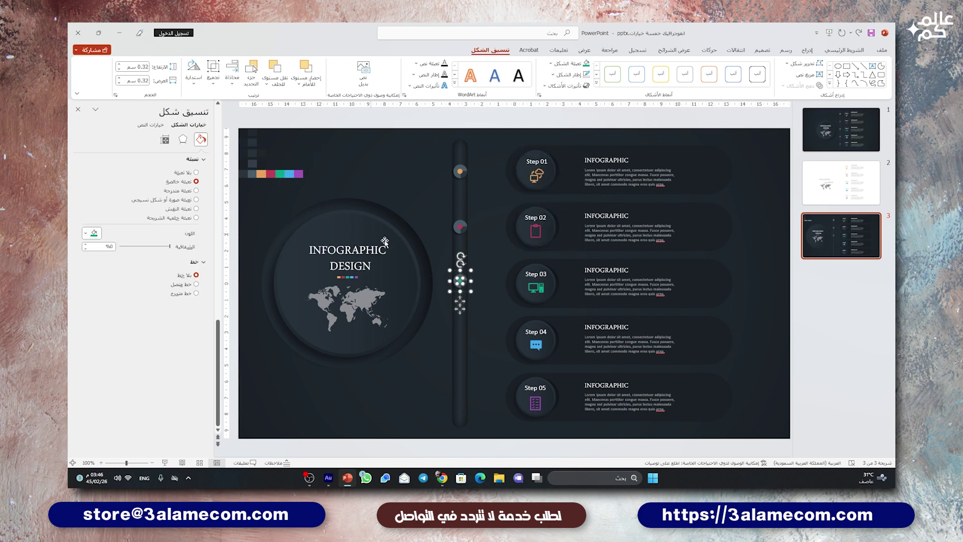
left_click(460, 280)
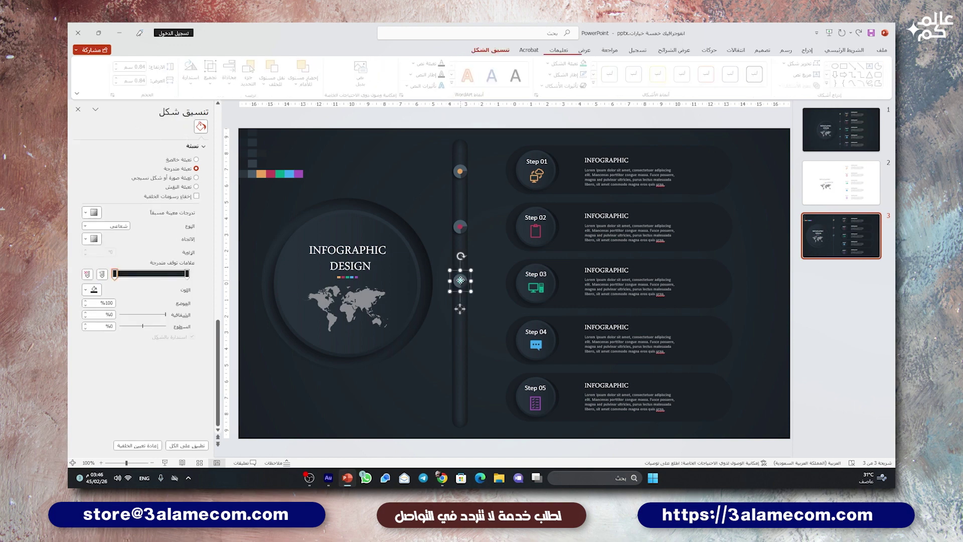
Copy the marker beside Step 04 and sample blue for its inner dot
left_click_drag(460, 282, 461, 343)
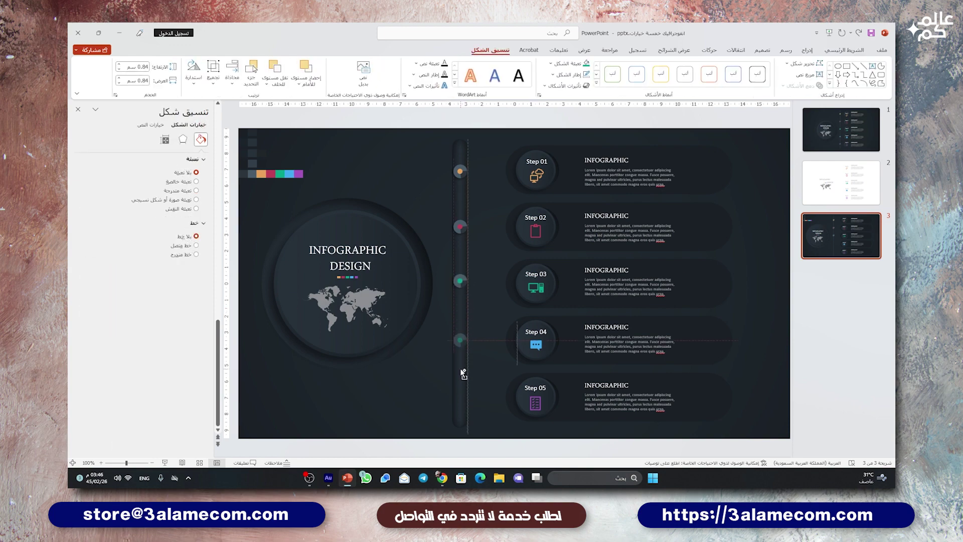
left_click(460, 344)
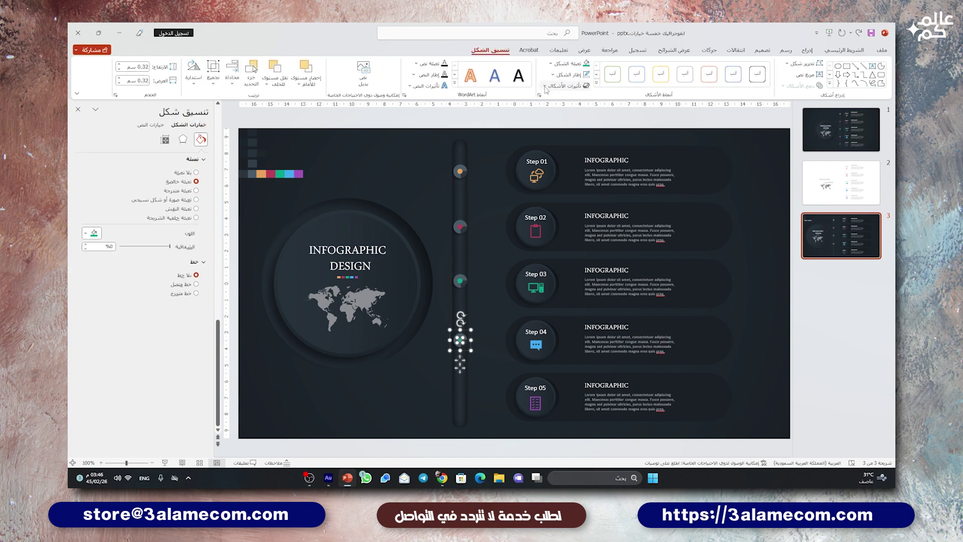
left_click(569, 63)
left_click(571, 206)
left_click(294, 172)
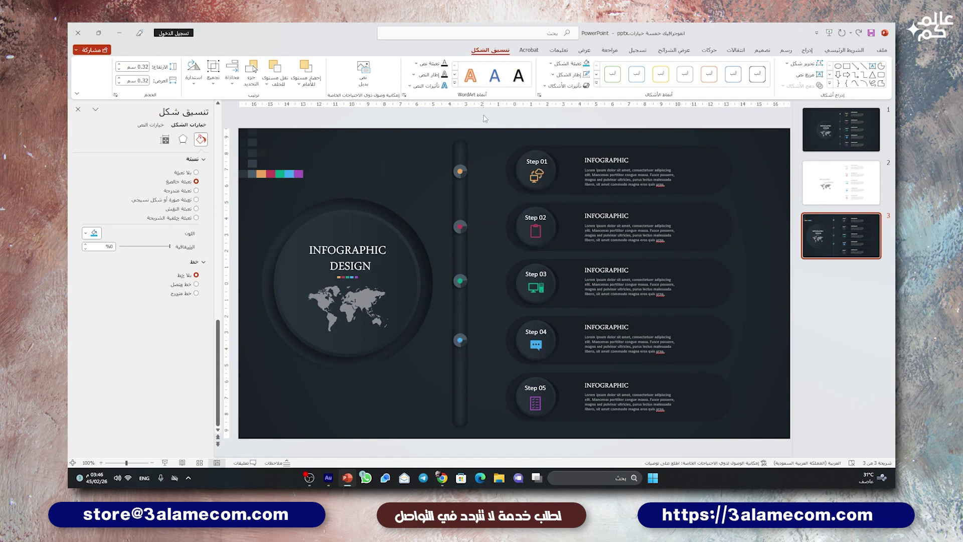
Copy the marker beside Step 05 and sample purple for its inner dot
mouse_move(468, 358)
left_mouse_down()
mouse_move(464, 426)
mouse_move(459, 419)
left_mouse_up()
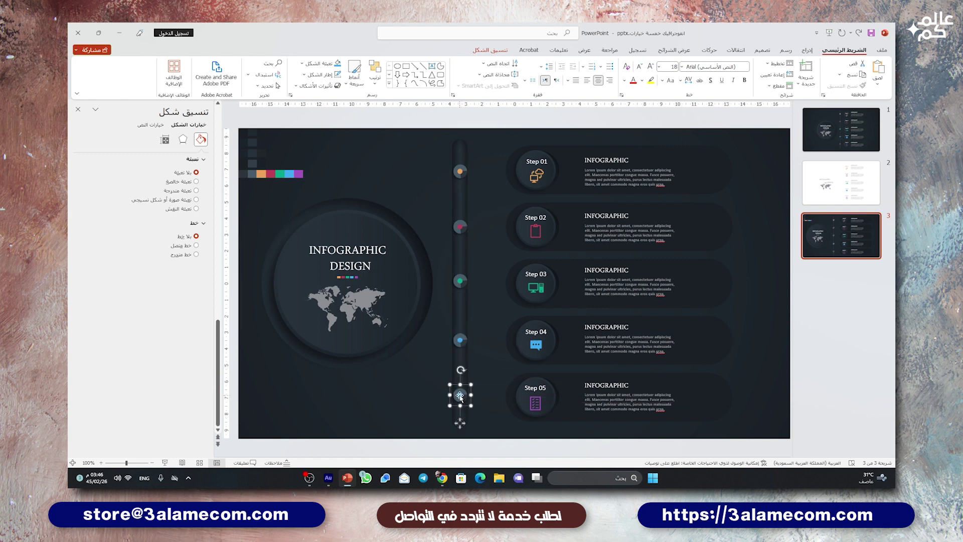
left_click(490, 50)
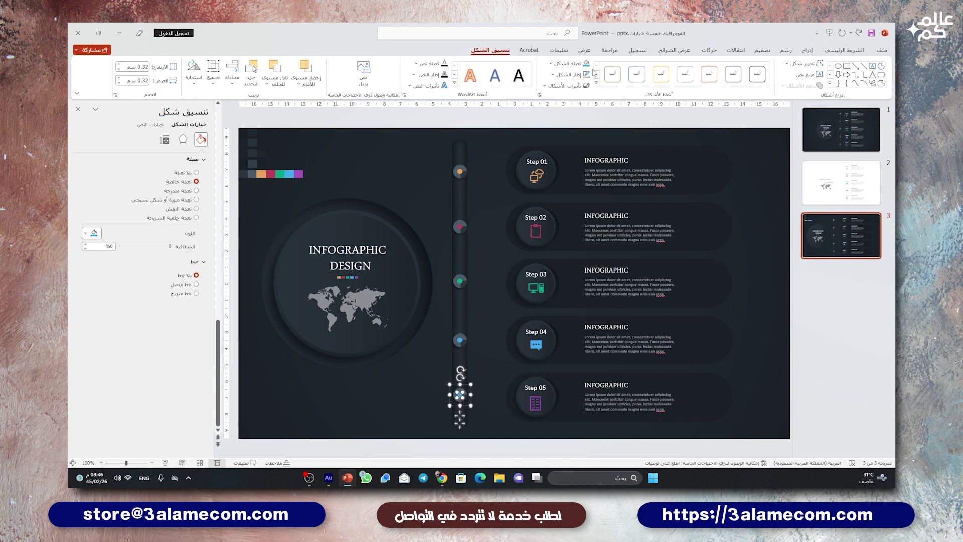
left_click(570, 63)
left_click(568, 205)
left_click(299, 173)
left_click(434, 136)
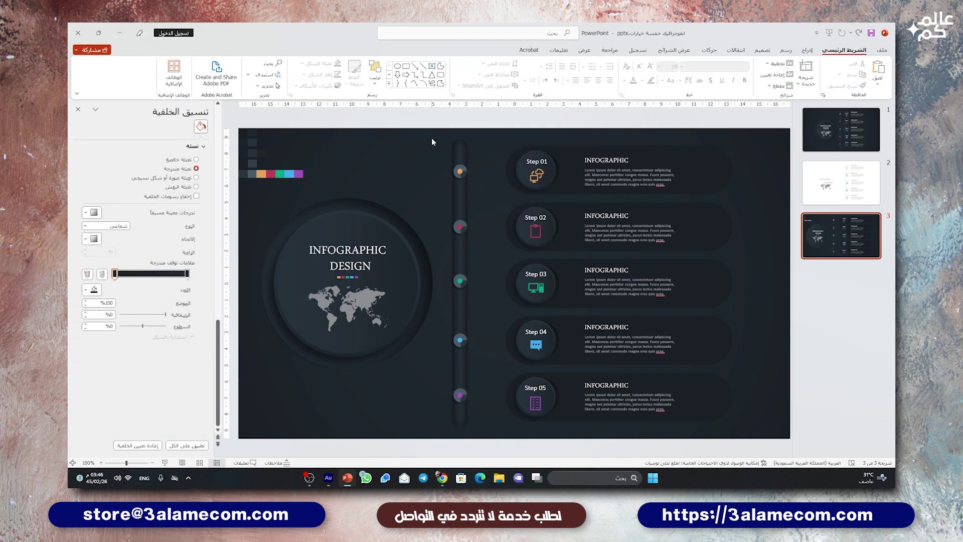
Give the step-panel group a purple outer shadow with higher transparency and 7 pt distance
left_click(509, 172)
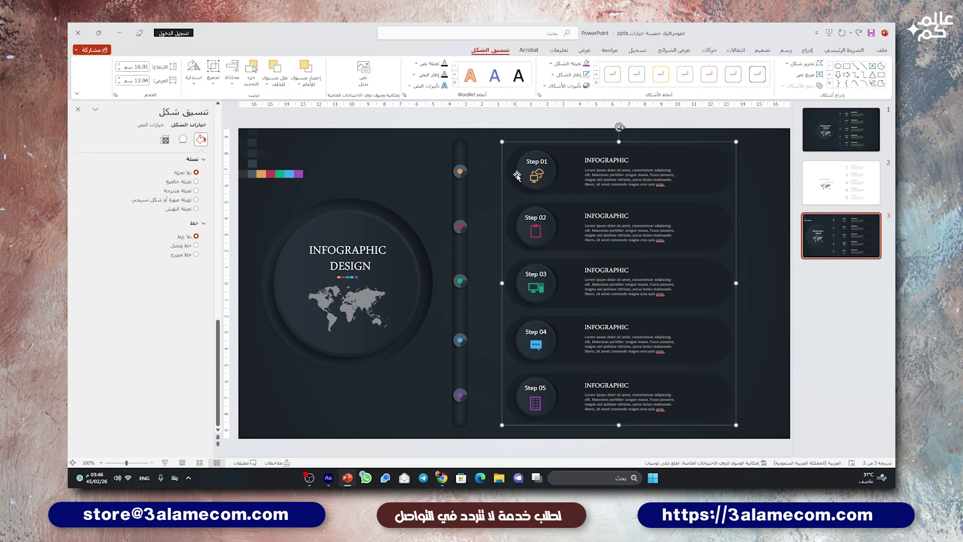
left_click(184, 140)
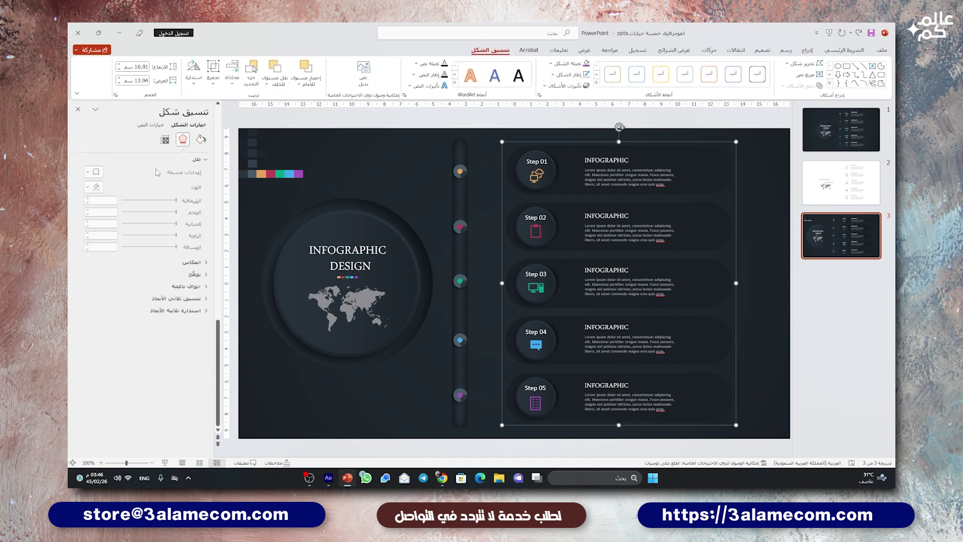
left_click(91, 172)
left_click(83, 250)
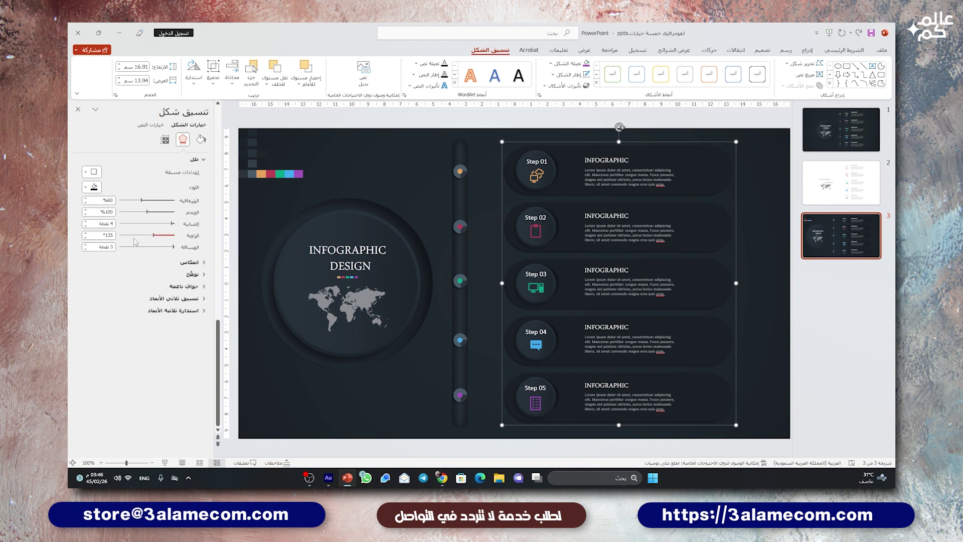
left_click(93, 187)
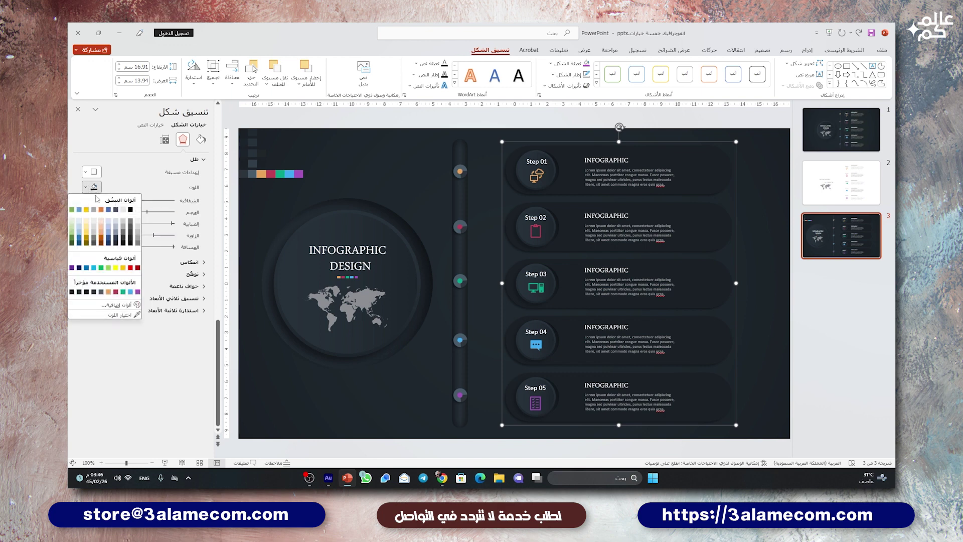
left_click(137, 291)
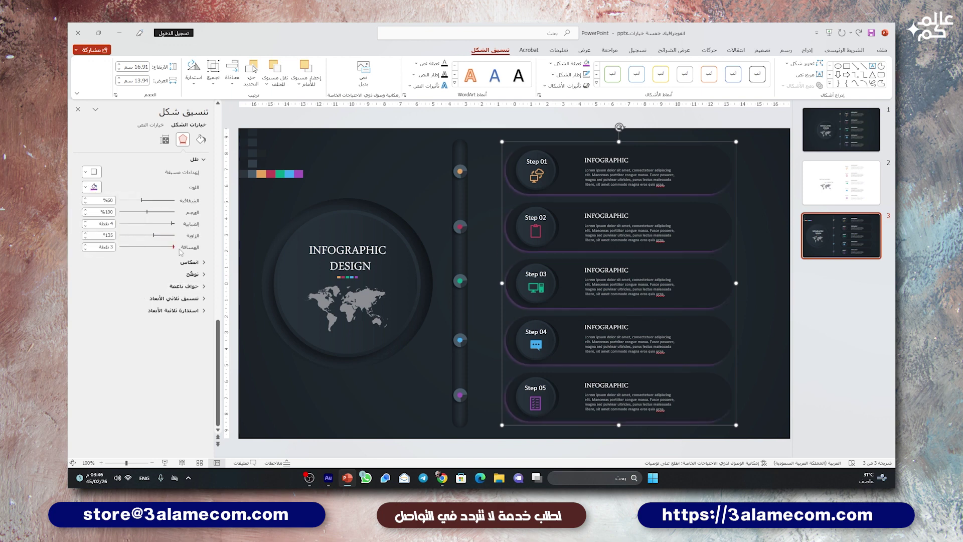
left_click_drag(142, 200, 129, 201)
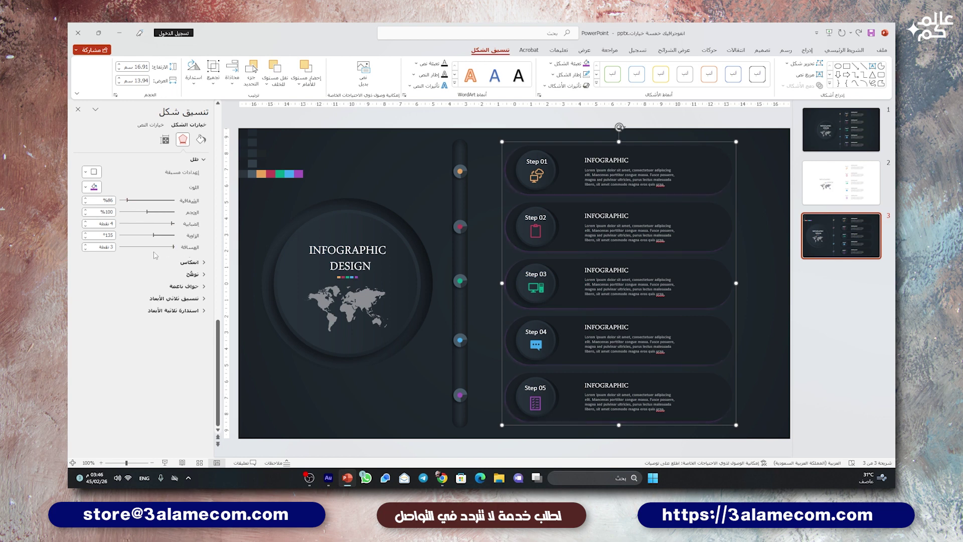
double_click(86, 245)
left_click(169, 224)
Increase the panel shadow's blur, then play slide 3 full-screen from the current slide
left_click_drag(169, 224, 163, 224)
left_click(400, 134)
left_click(171, 463)
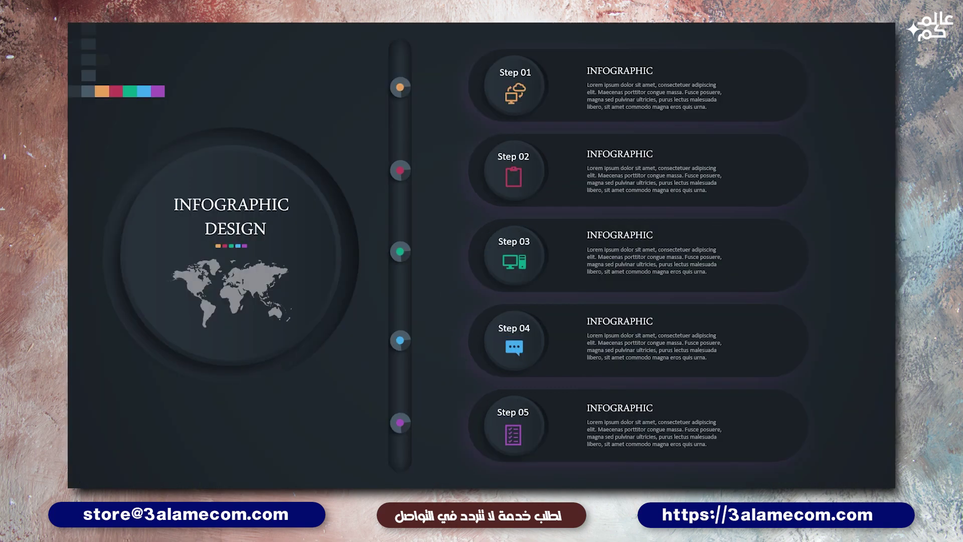